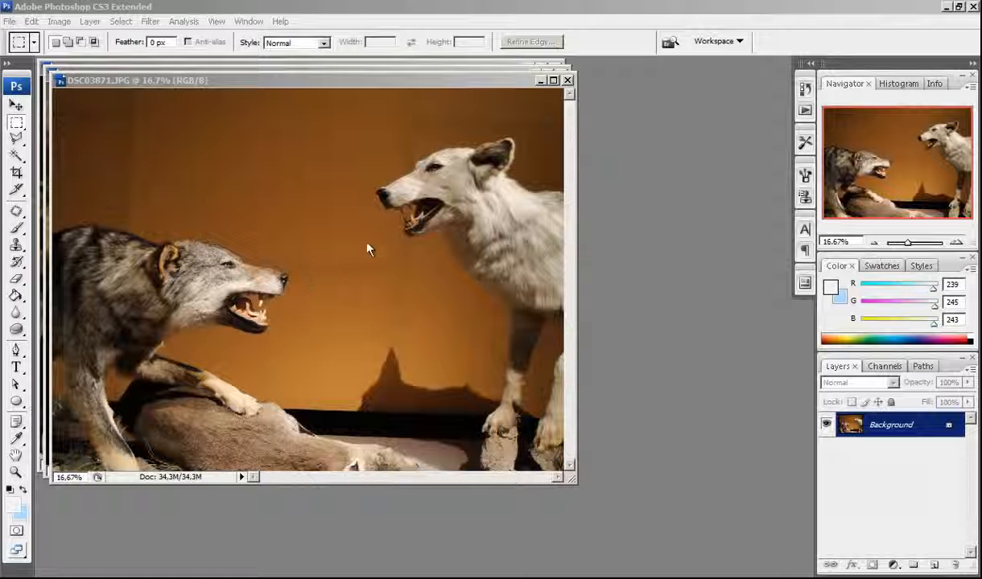
Resize the wolves photo DSC03871.JPG to 400 pixels wide, keeping its proportions
left_click_drag(369, 83, 504, 132)
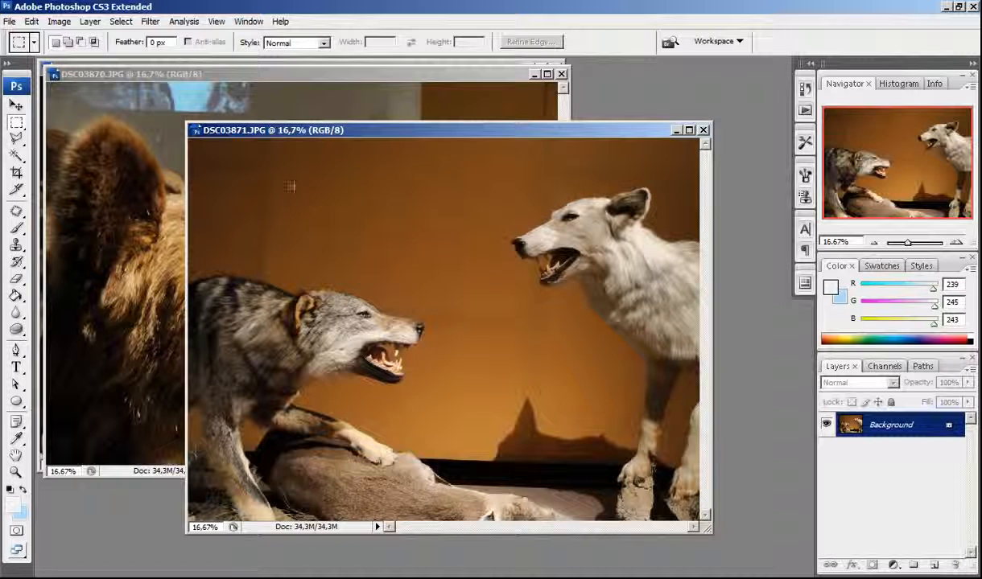
left_click_drag(288, 133, 277, 136)
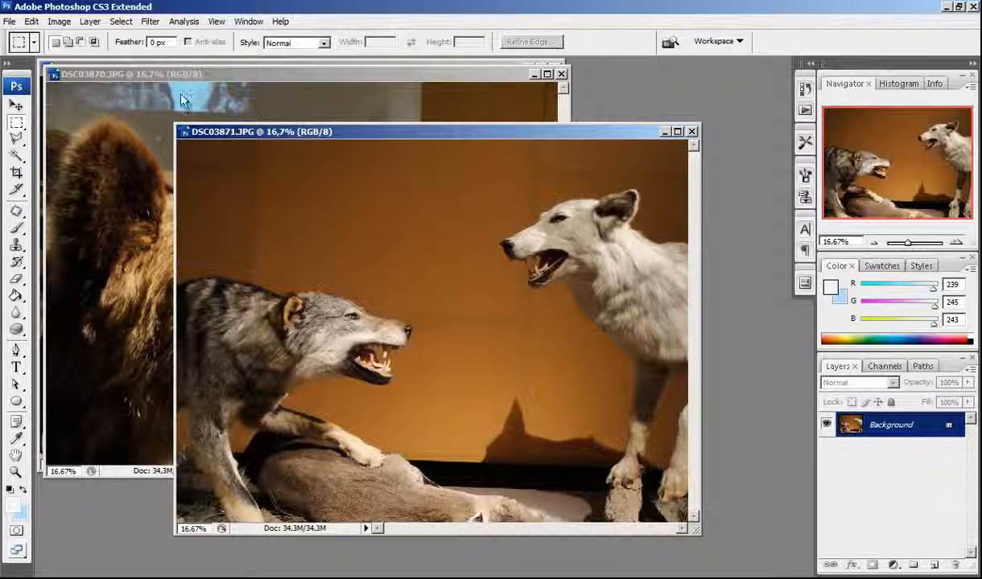
left_click(61, 22)
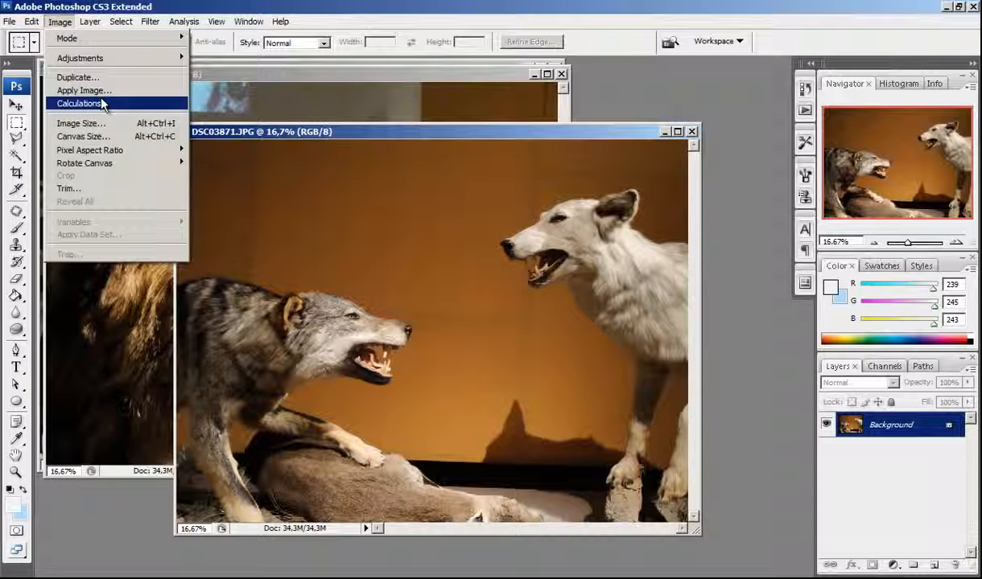
left_click(80, 123)
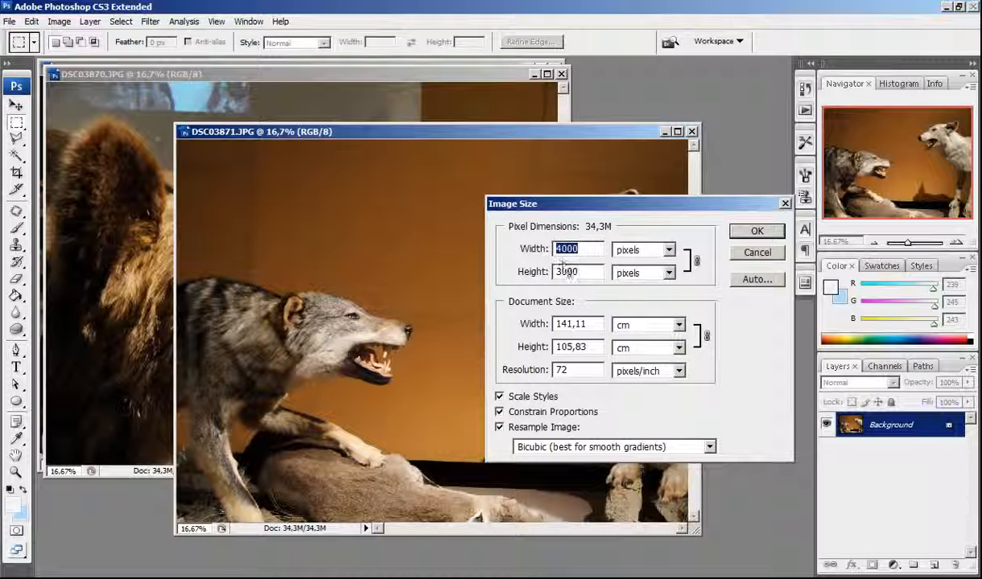
type("400")
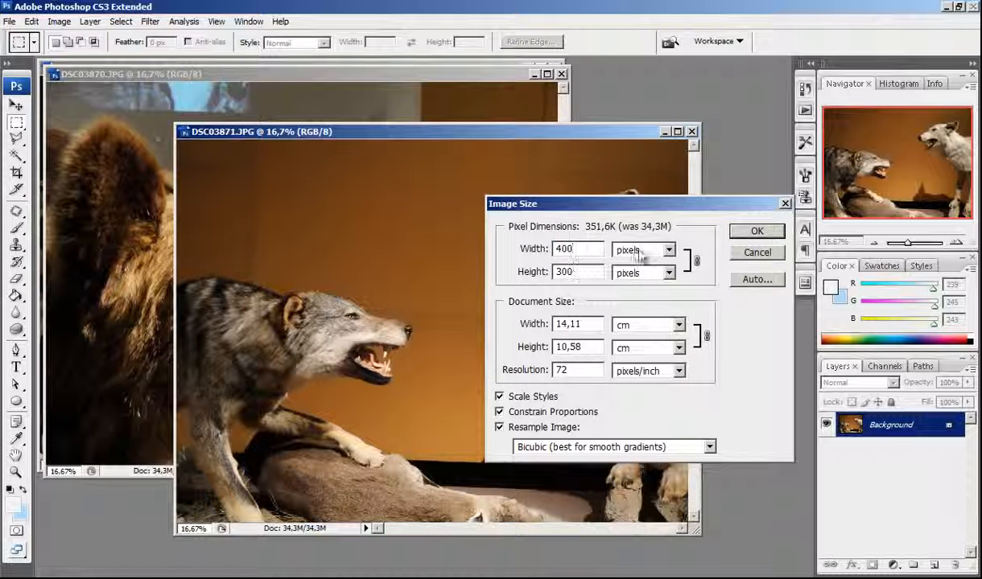
left_click(754, 230)
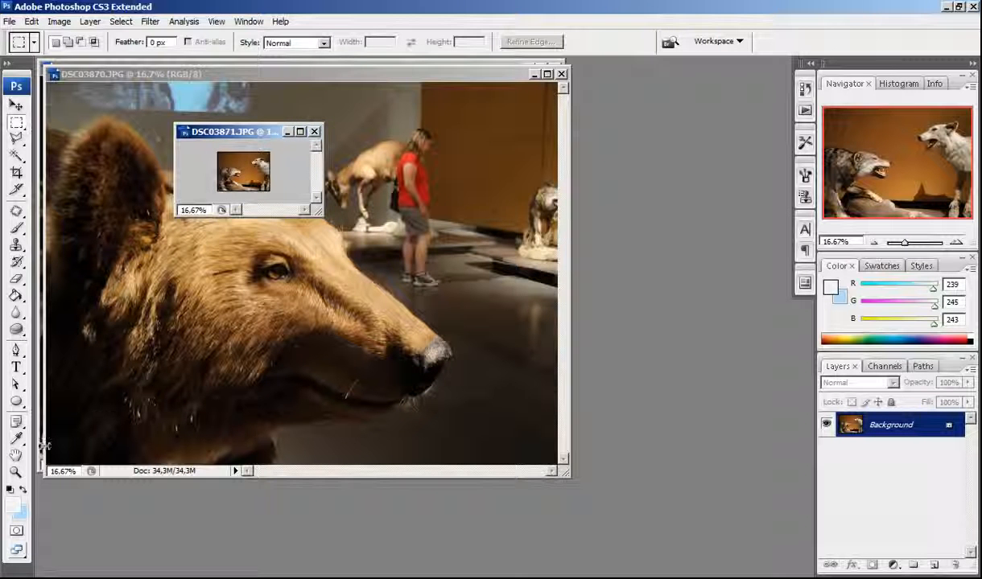
Export the resized wolves photo for the web as an optimized JPEG, replacing the existing IMAGEM-01.jpg
left_click(955, 243)
left_click(955, 243)
left_click(956, 244)
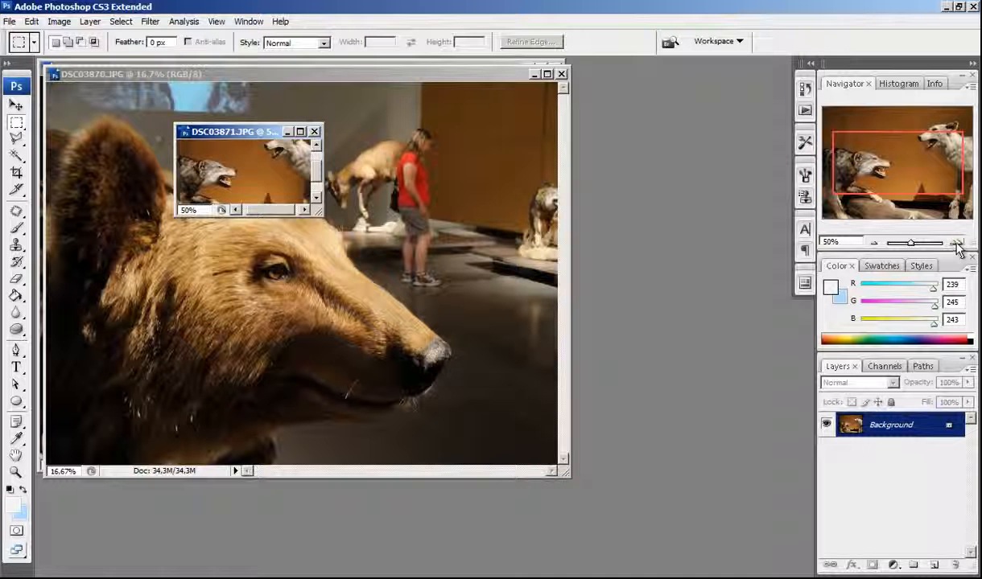
left_click(957, 244)
left_click(957, 244)
left_click_drag(319, 211, 585, 490)
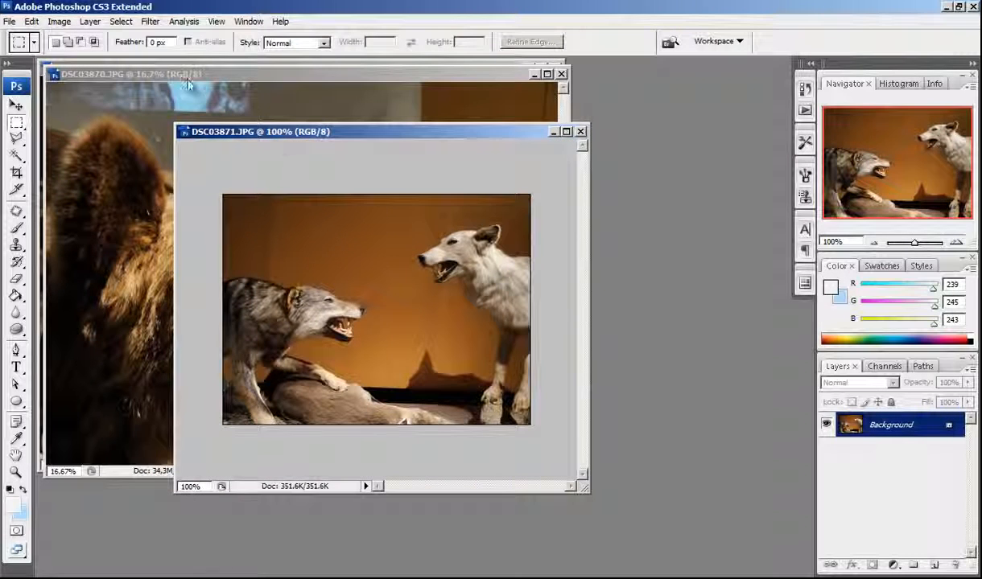
left_click(10, 20)
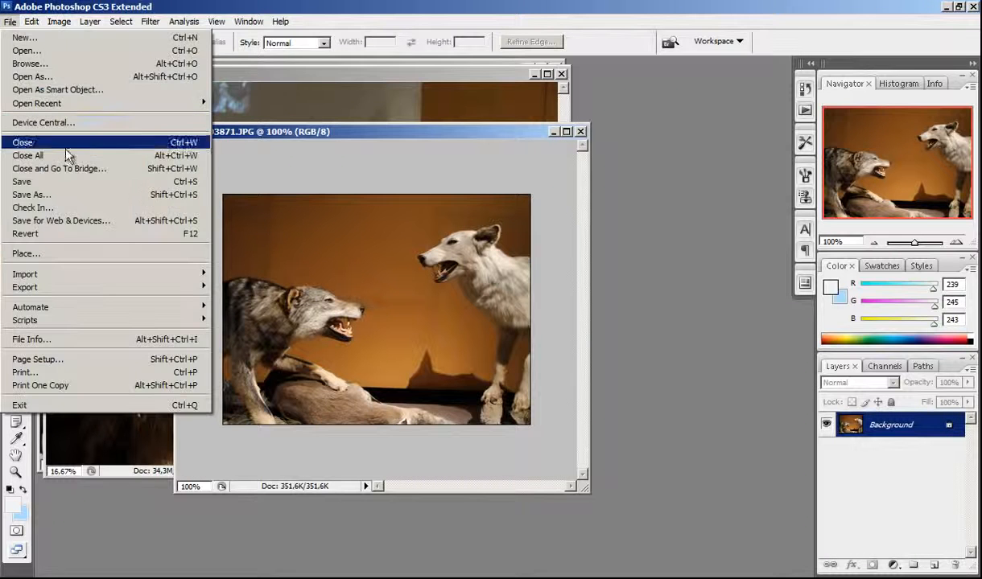
left_click(96, 221)
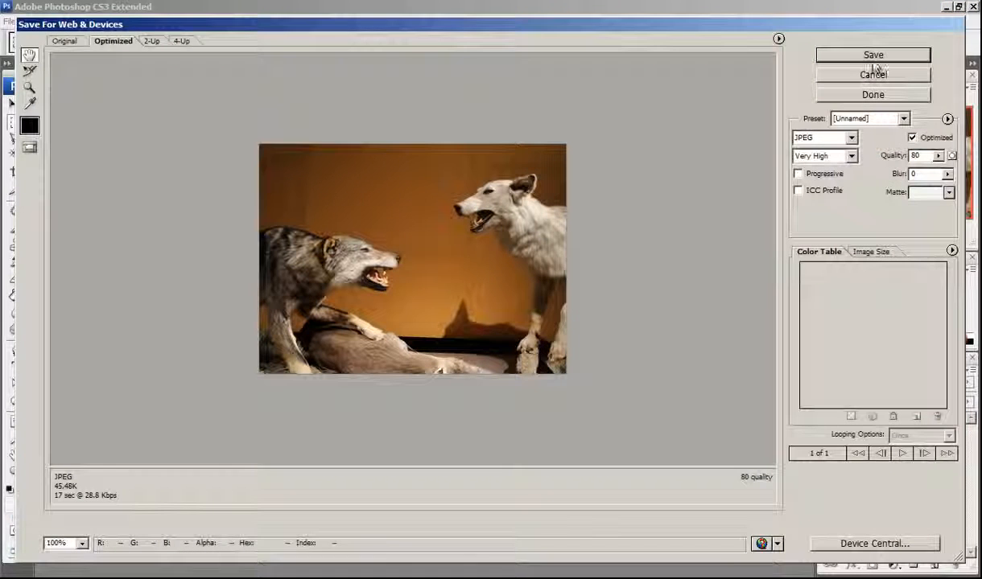
left_click(873, 55)
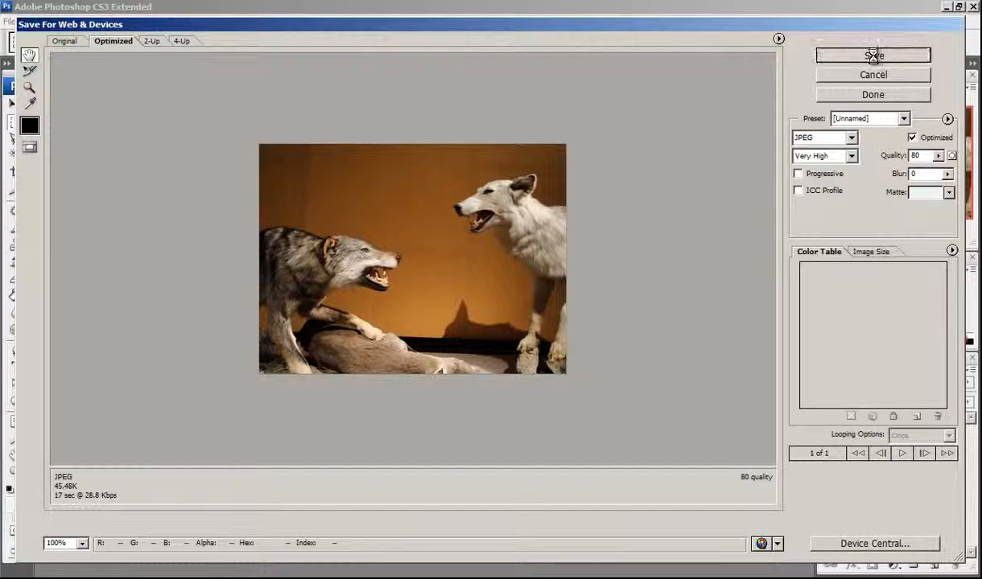
double_click(360, 194)
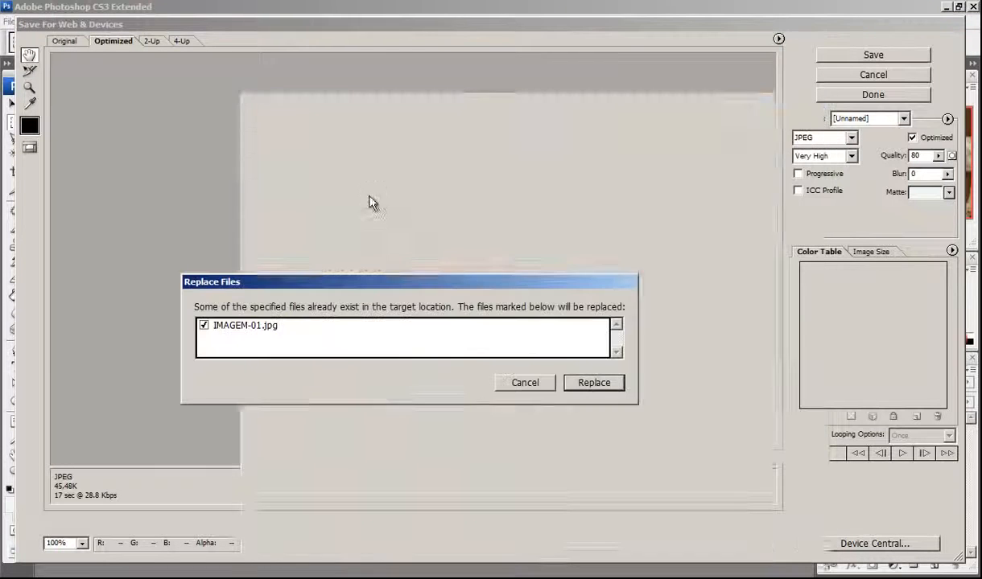
left_click(592, 384)
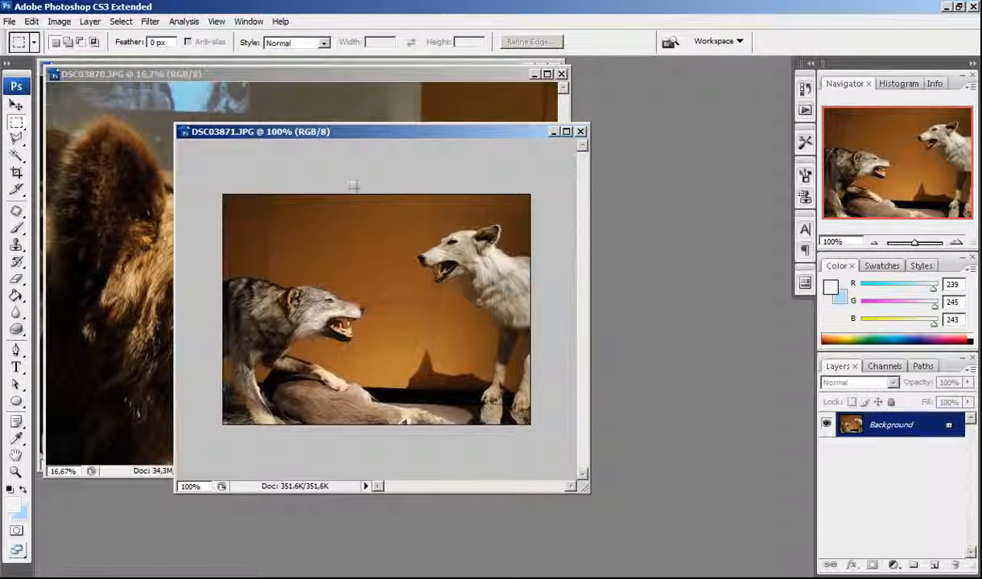
Reduce the wolves photo to icon size with a width of 70 pixels, keeping its proportions
left_click(60, 21)
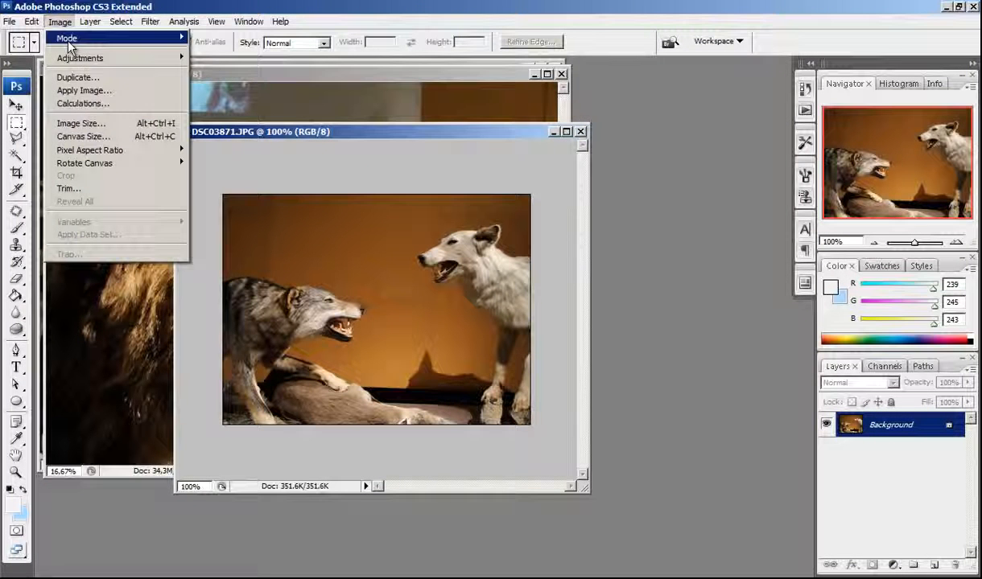
left_click(104, 123)
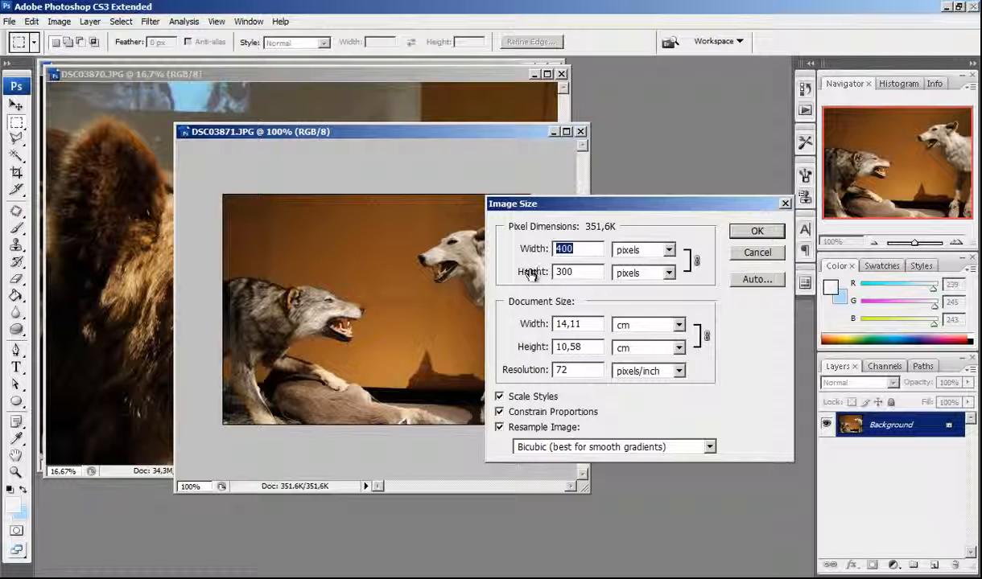
type("70")
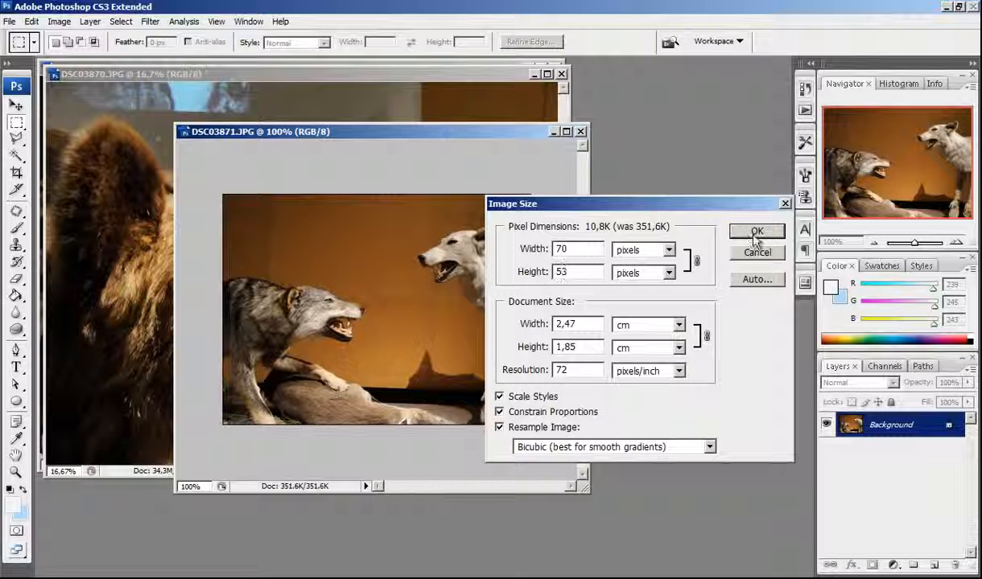
left_click(756, 234)
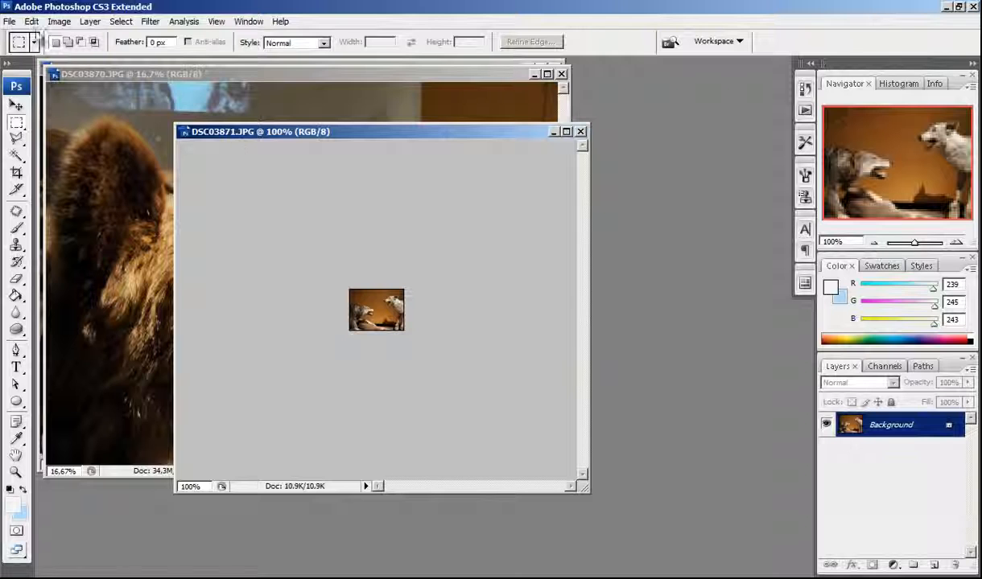
Export the wolves icon for the web as IMAGEM-01-ICONE in the FLASH folder, and close the photo without saving changes
left_click(9, 21)
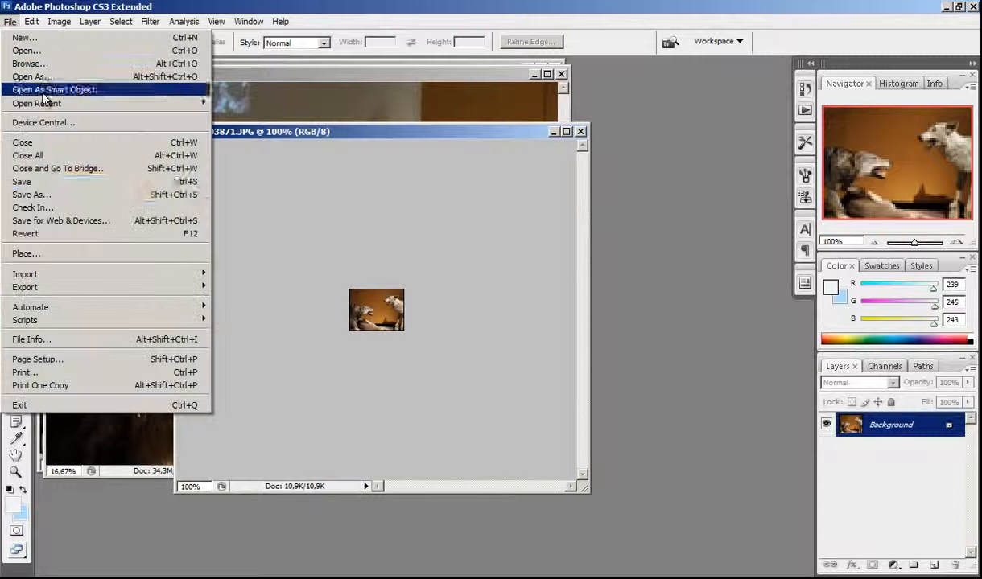
left_click(94, 222)
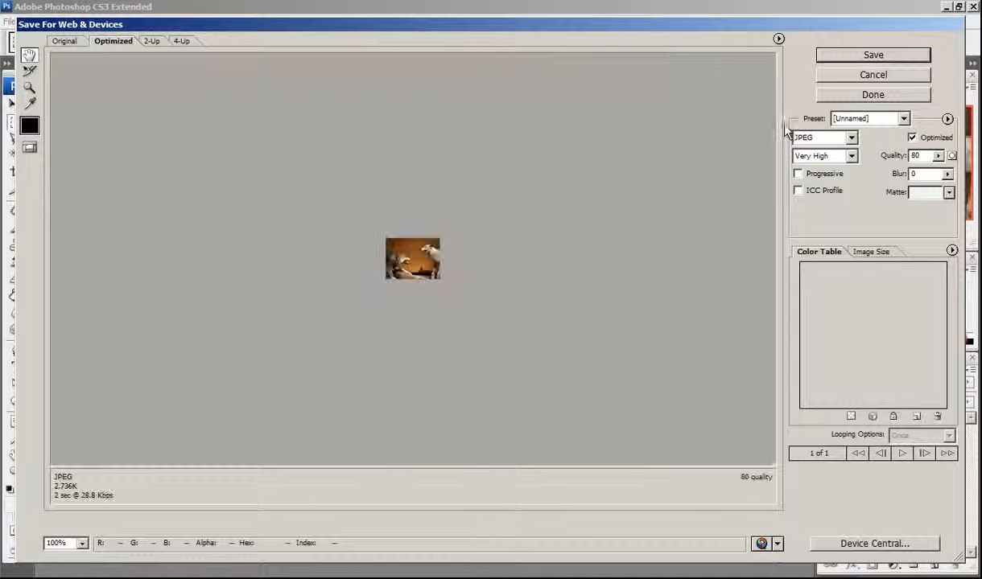
left_click(855, 56)
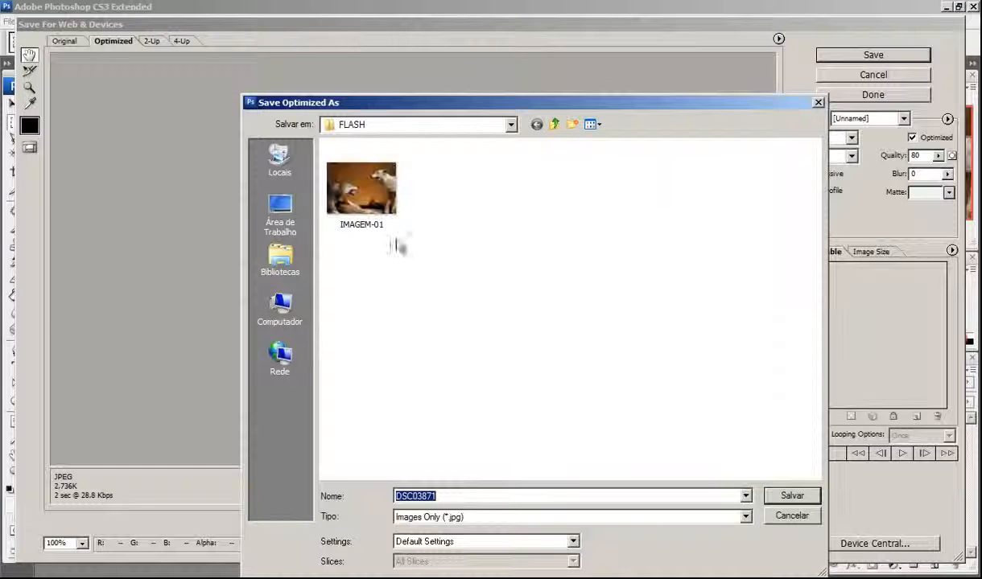
left_click(346, 198)
left_click(464, 497)
left_click(477, 497)
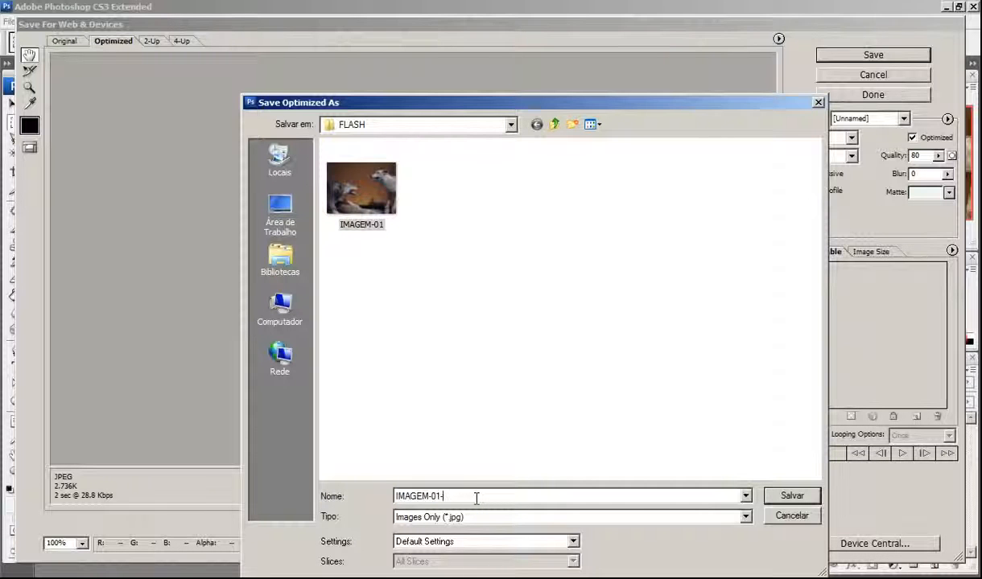
type("-ICONE")
key("Return")
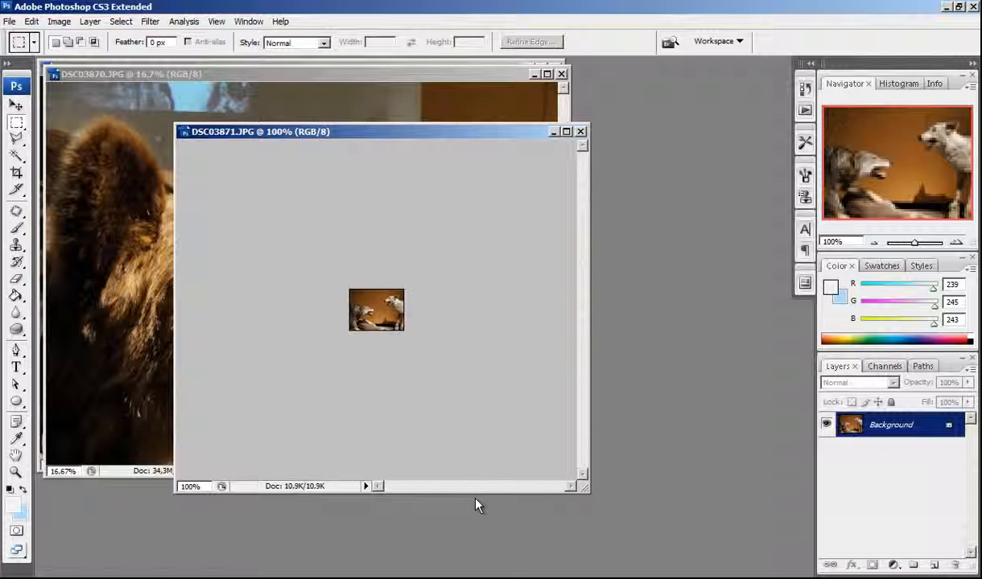
left_click(580, 131)
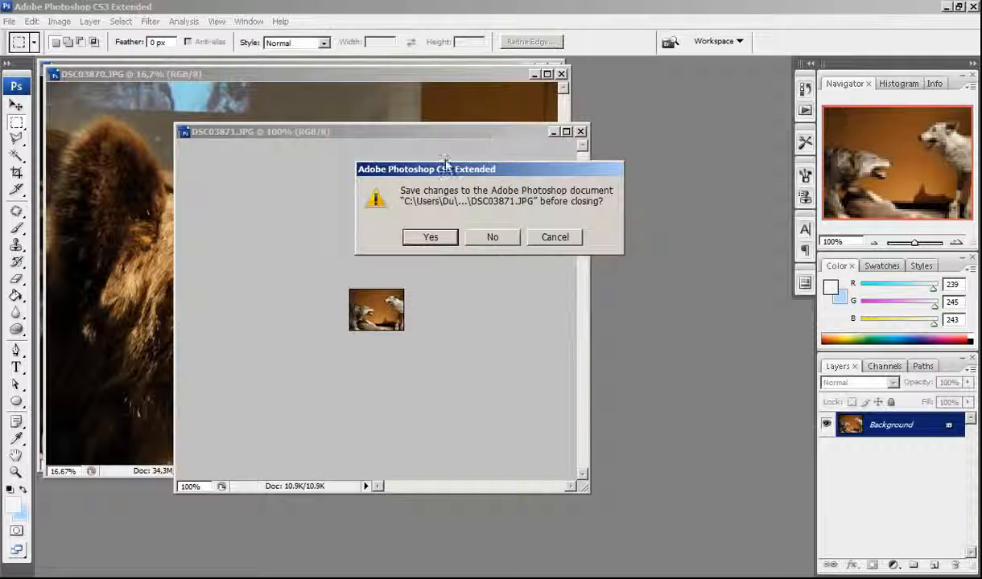
left_click(506, 236)
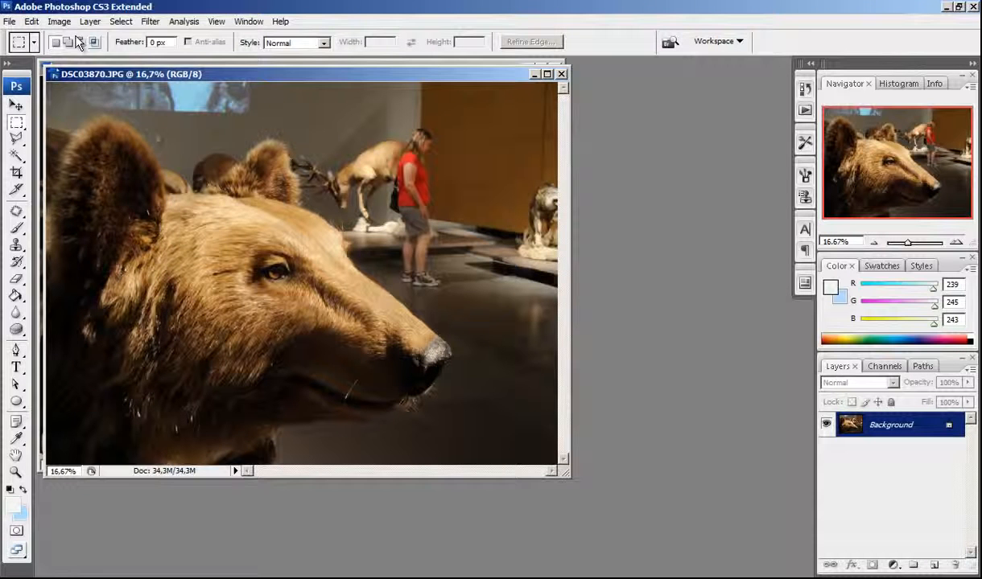
Resize the bear photo DSC03870.JPG to 400 pixels wide, keeping its proportions
left_click(58, 21)
left_click(125, 122)
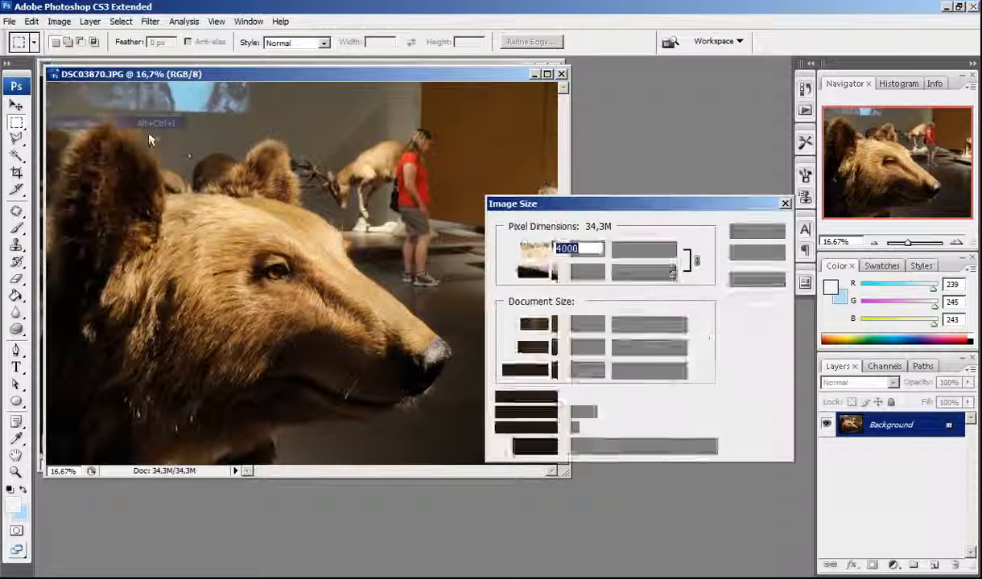
type("400")
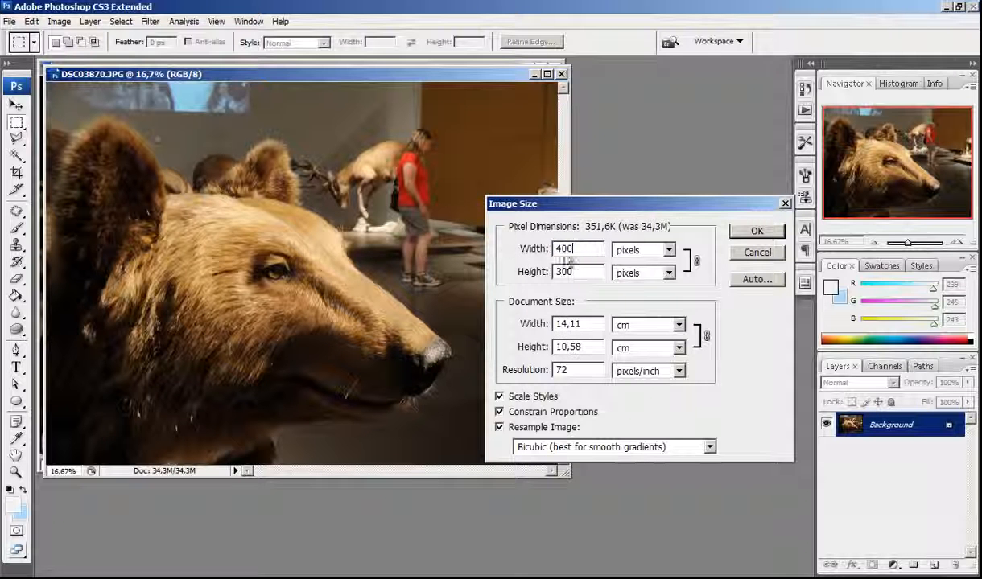
left_click(757, 233)
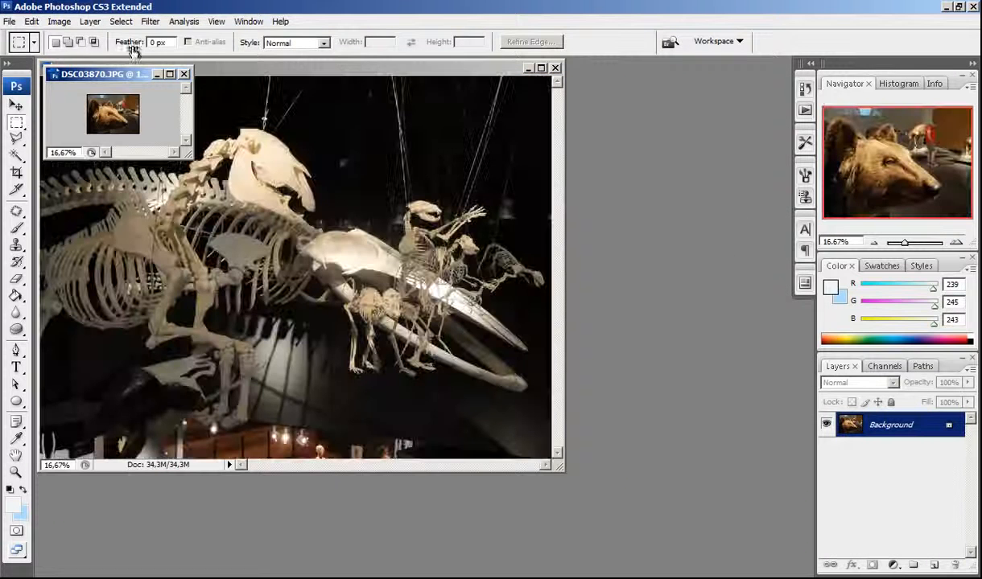
Export the resized bear photo for the web as a JPEG in the FLASH folder, basing its file name on IMAGEM-01
left_click(10, 21)
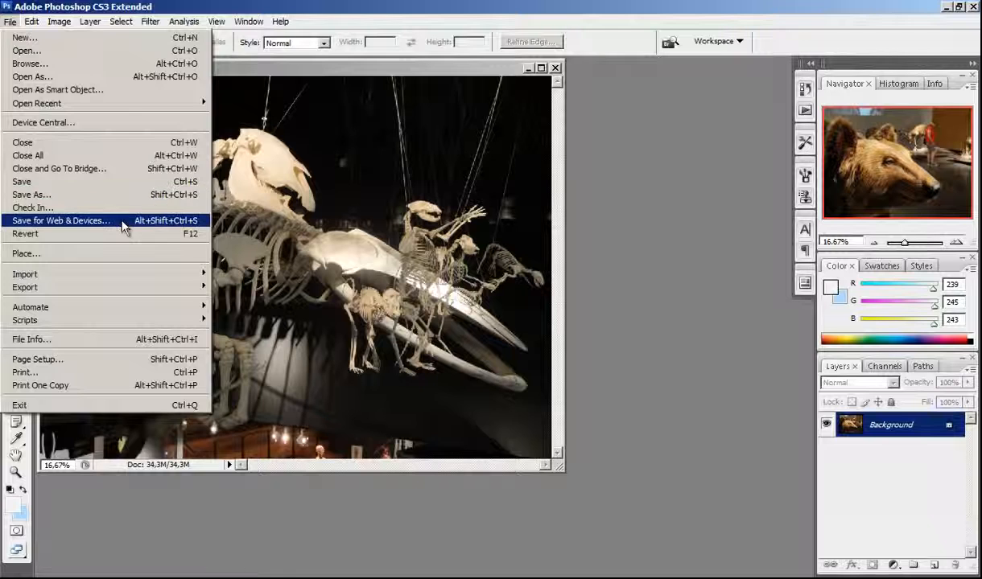
left_click(122, 221)
left_click(872, 55)
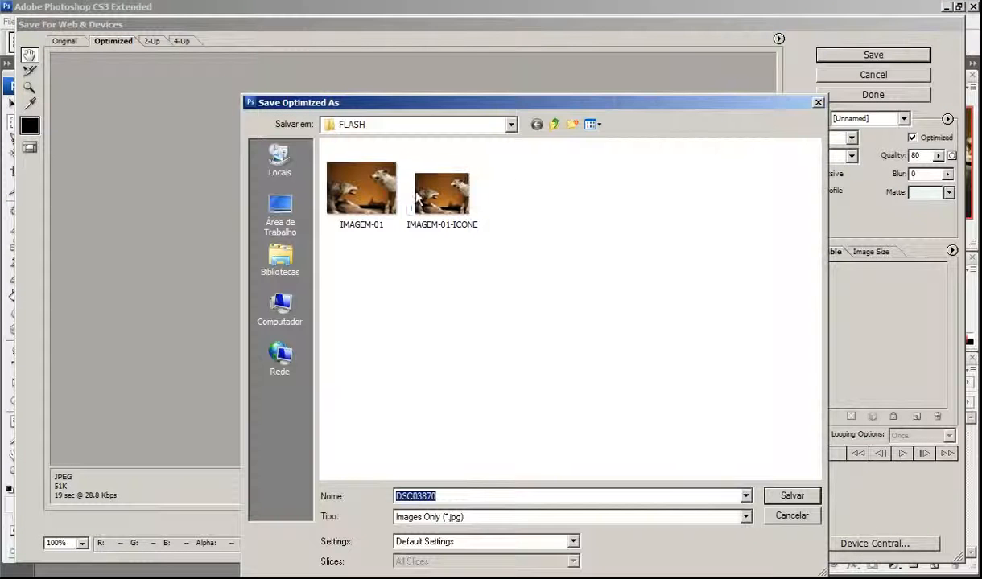
left_click(389, 211)
left_click(460, 496)
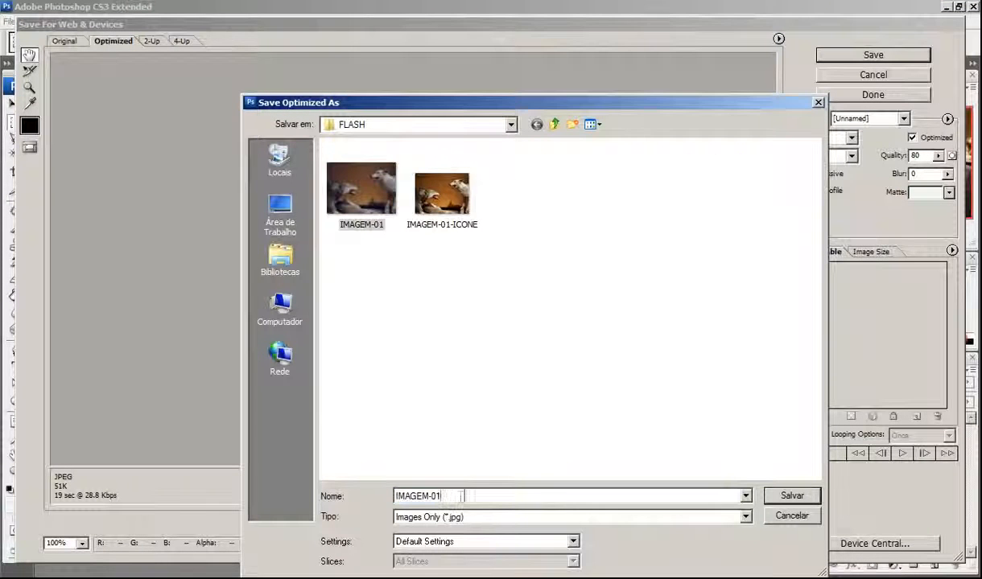
key("Return")
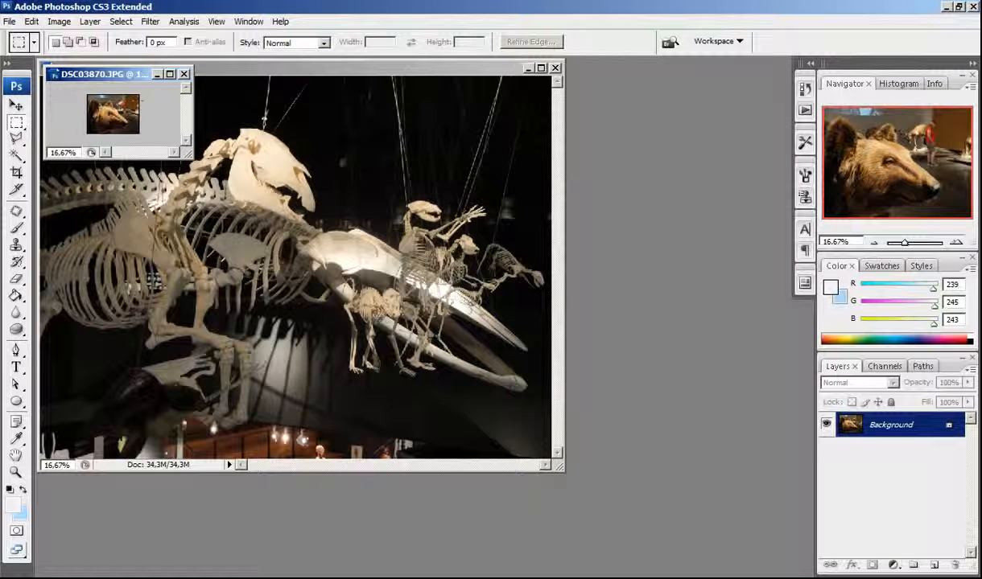
Reduce the bear photo to icon size with a width of 70 pixels, keeping its proportions
left_click(59, 21)
left_click(85, 124)
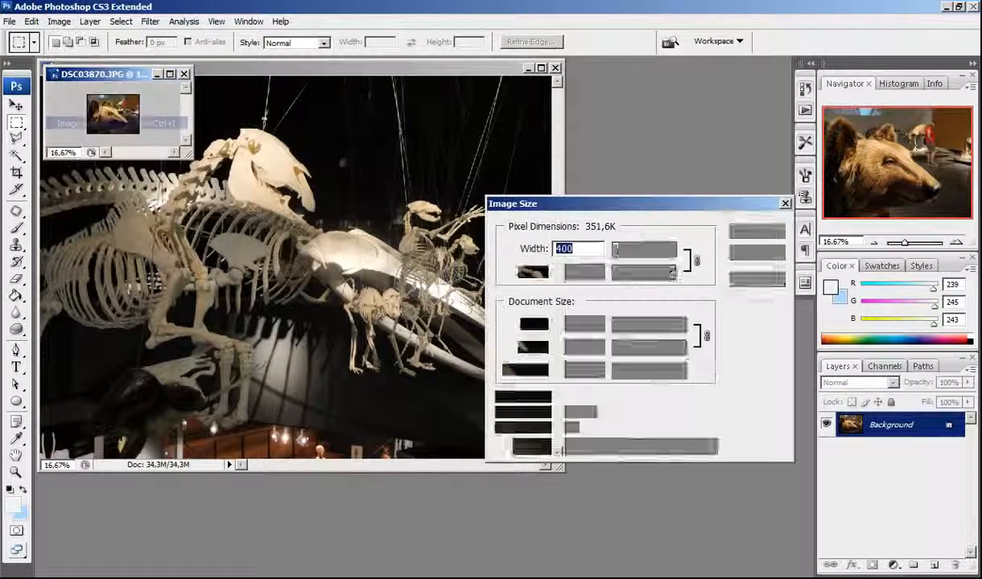
type("70")
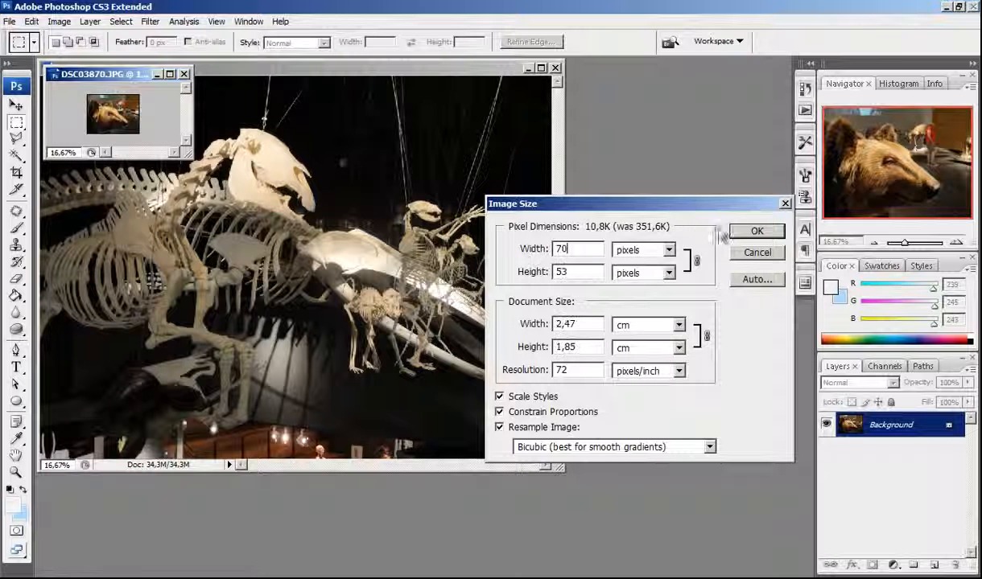
left_click(756, 231)
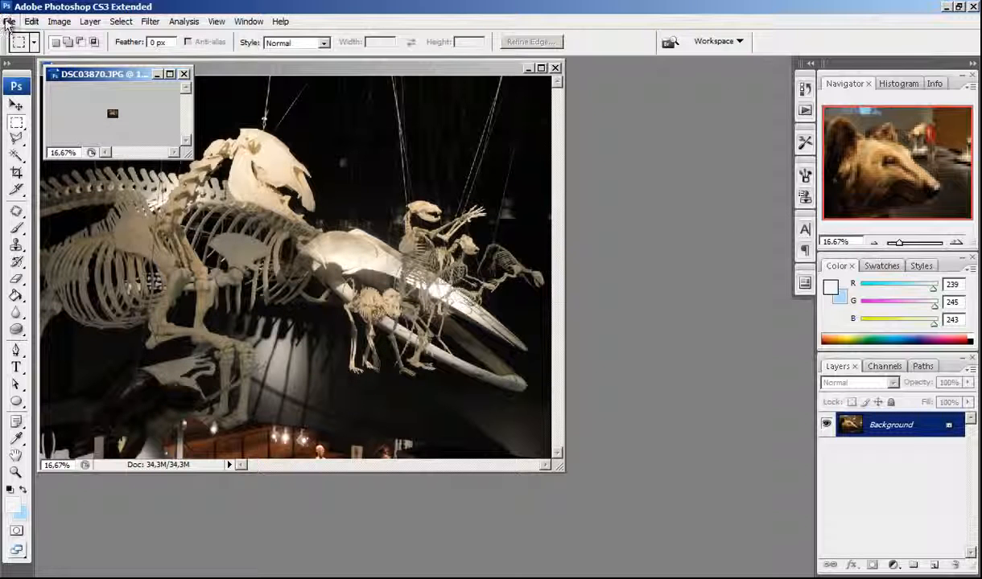
Export the bear icon for the web as IMAGEM-02-ICONE in the FLASH folder, and close the photo without saving changes
left_click(10, 21)
left_click(124, 222)
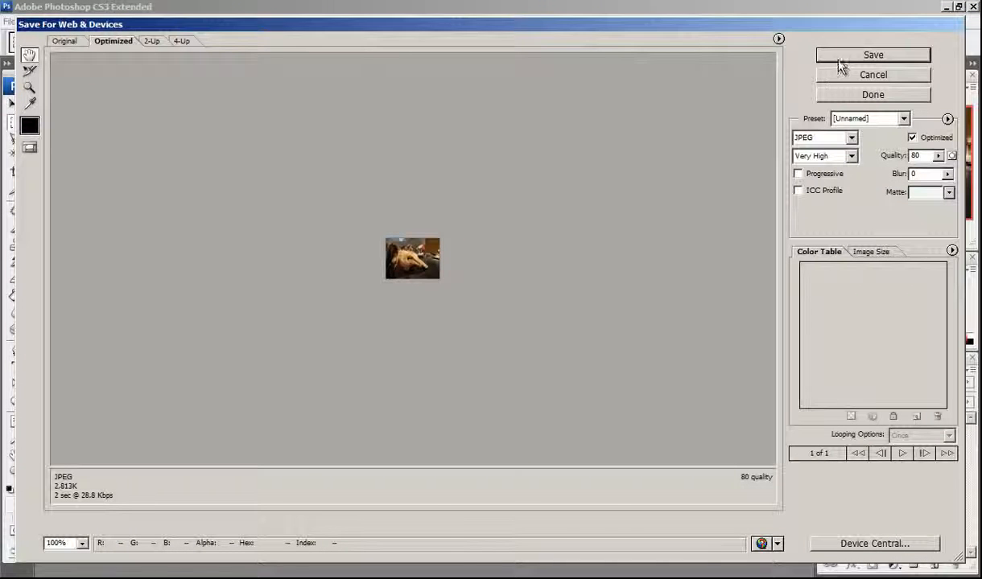
left_click(841, 56)
left_click(524, 224)
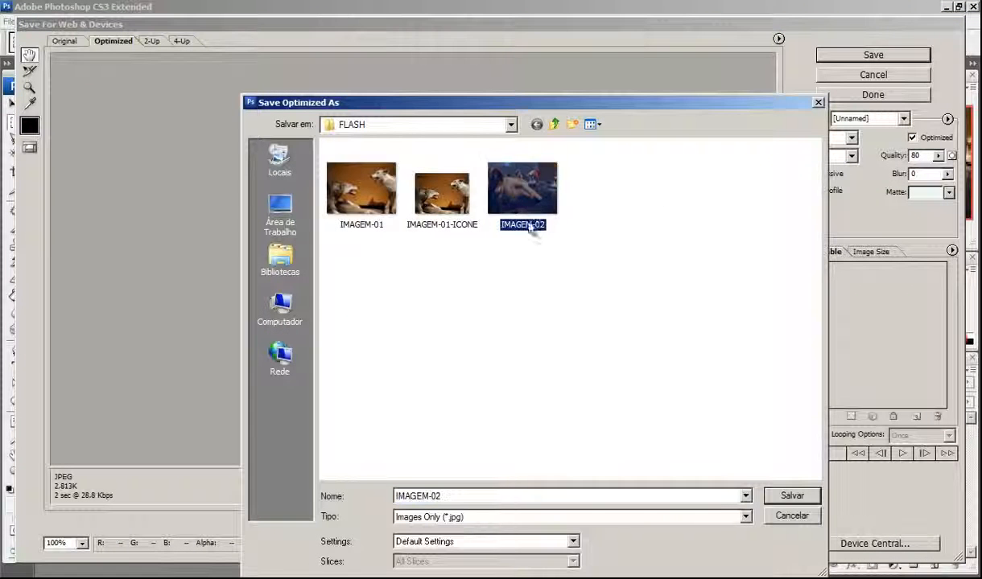
left_click(463, 498)
left_click(466, 496)
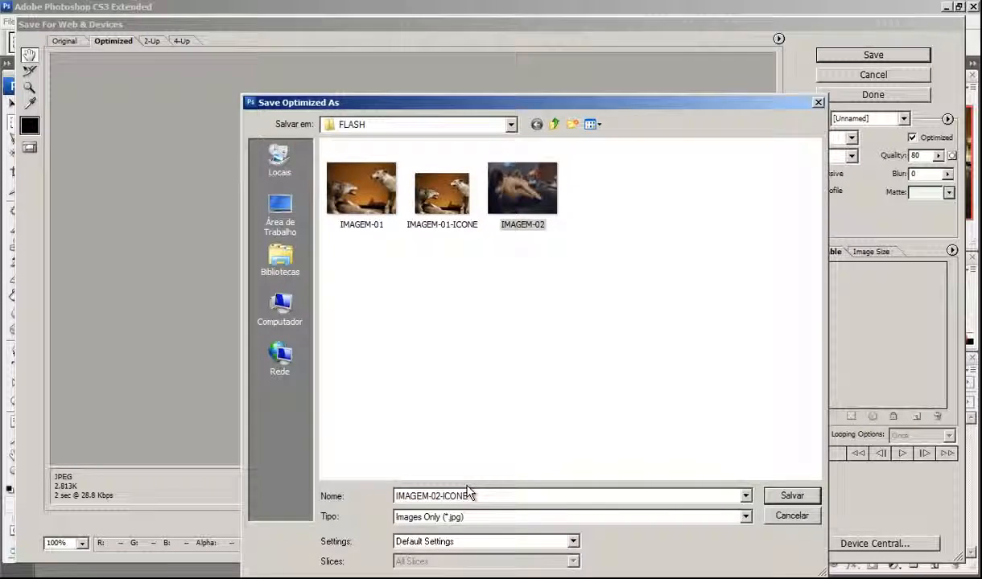
key("Return")
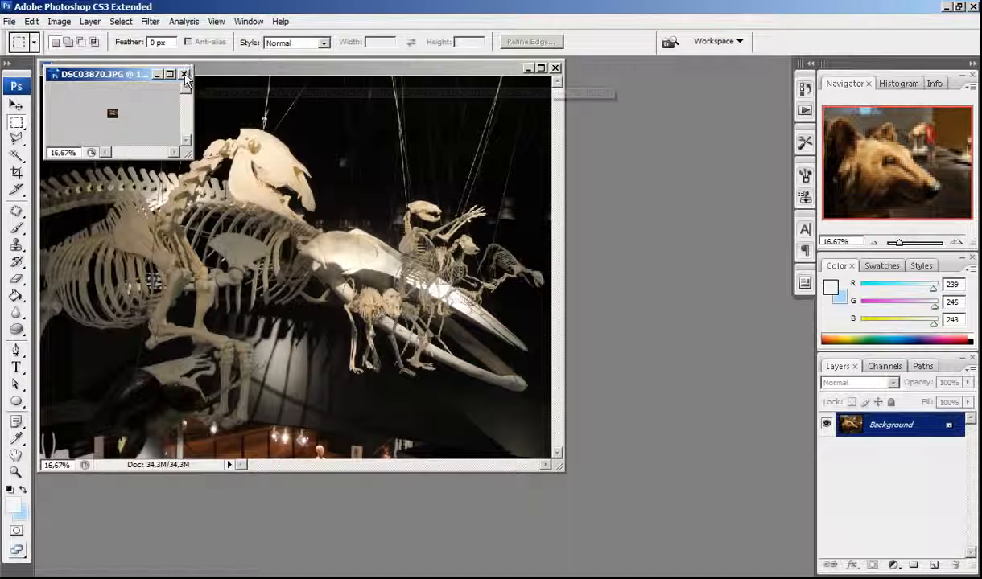
left_click(183, 75)
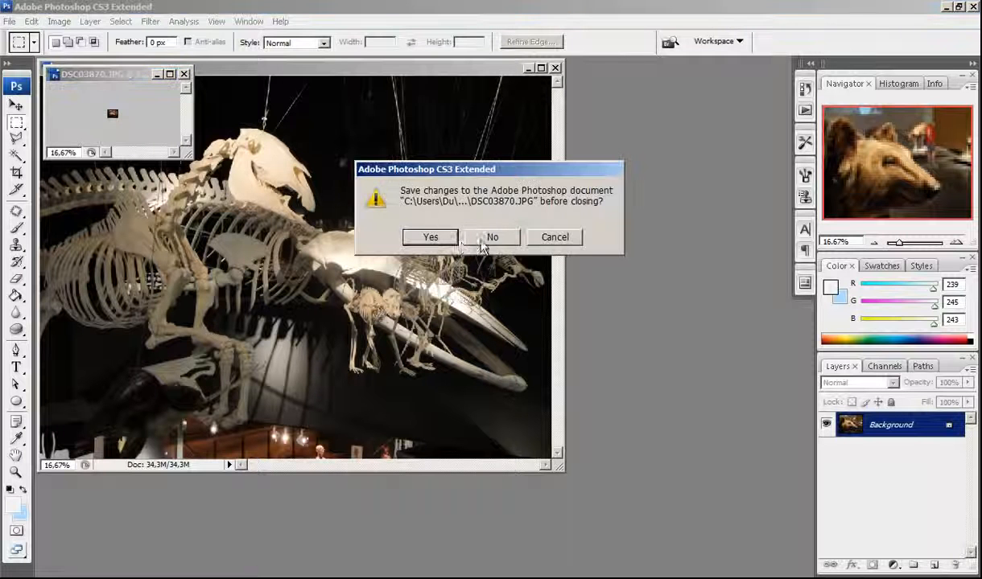
left_click(465, 242)
Resize the skeleton photo DSC03863.JPG to 400 pixels wide, keeping its proportions
left_click(64, 22)
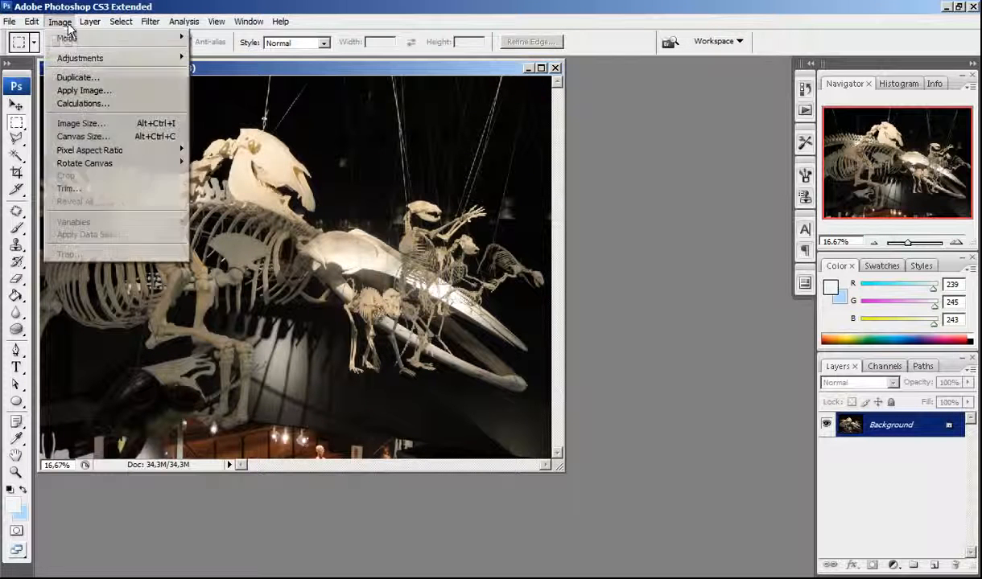
left_click(80, 123)
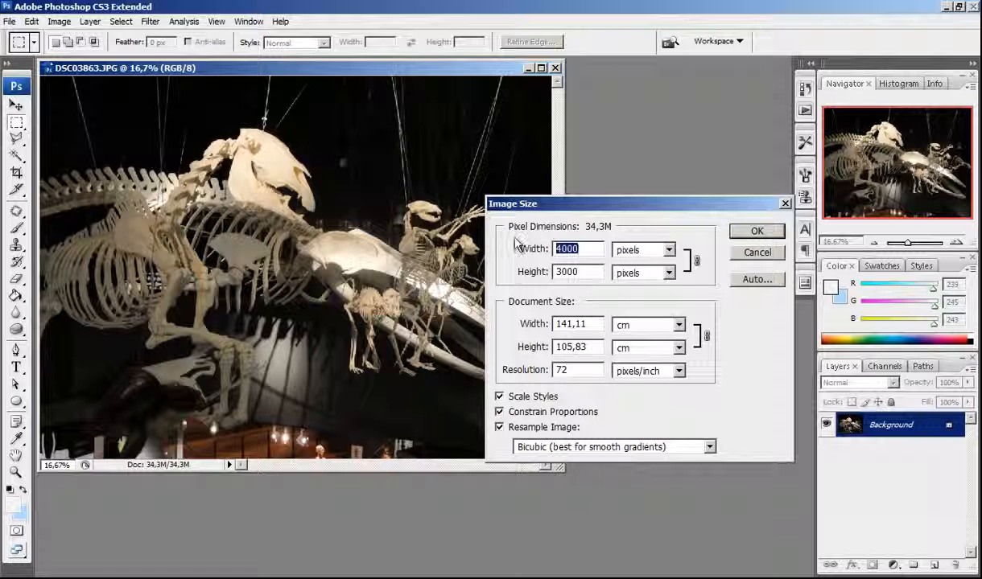
type("400")
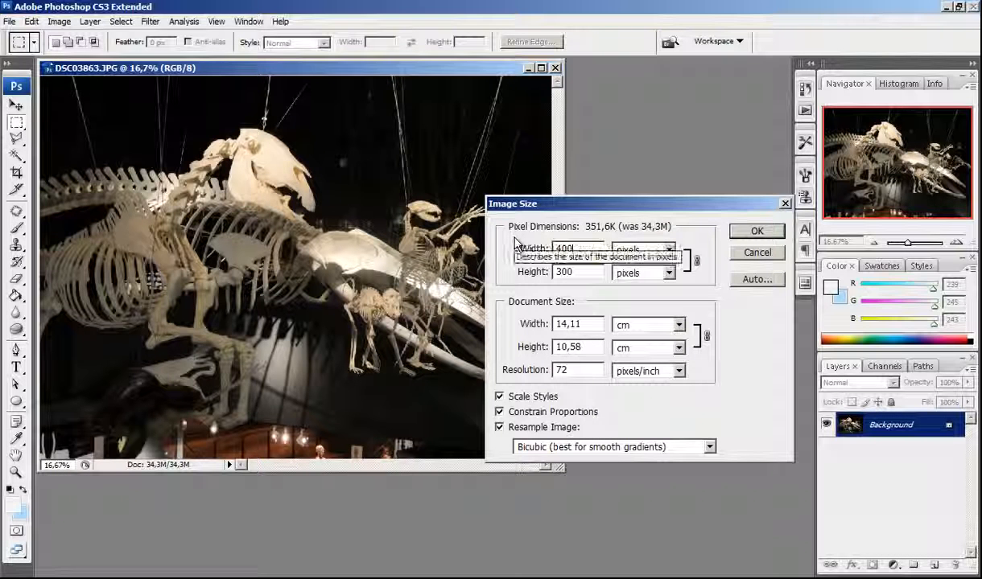
left_click(757, 231)
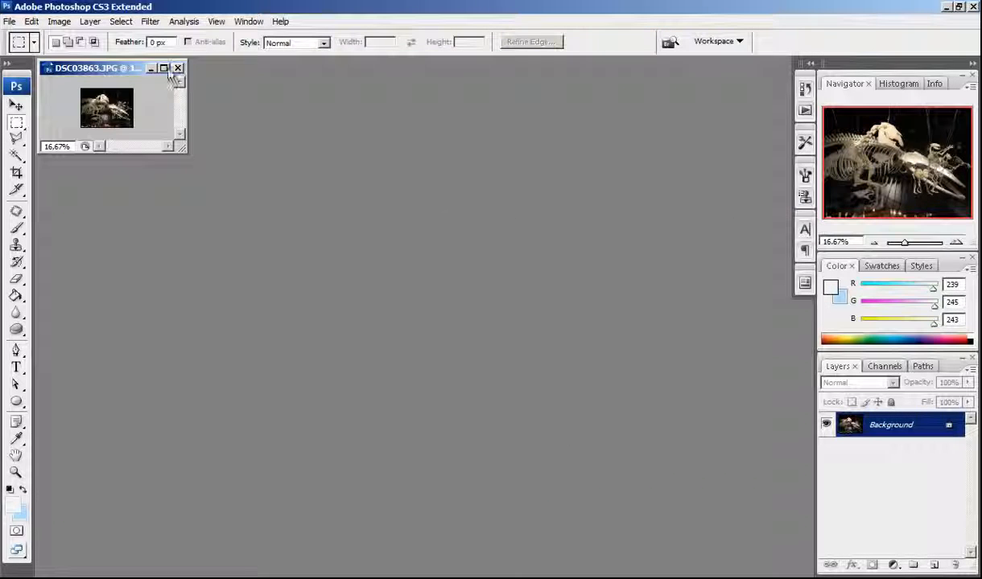
Export the resized skeleton photo for the web as a JPEG named IMAGEM-03 in the FLASH folder
left_click(10, 21)
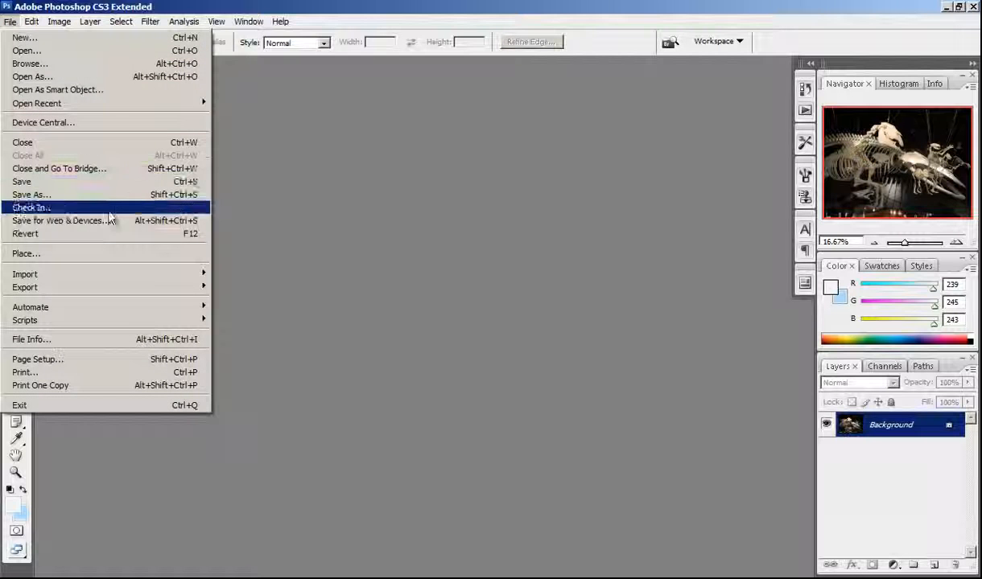
left_click(107, 223)
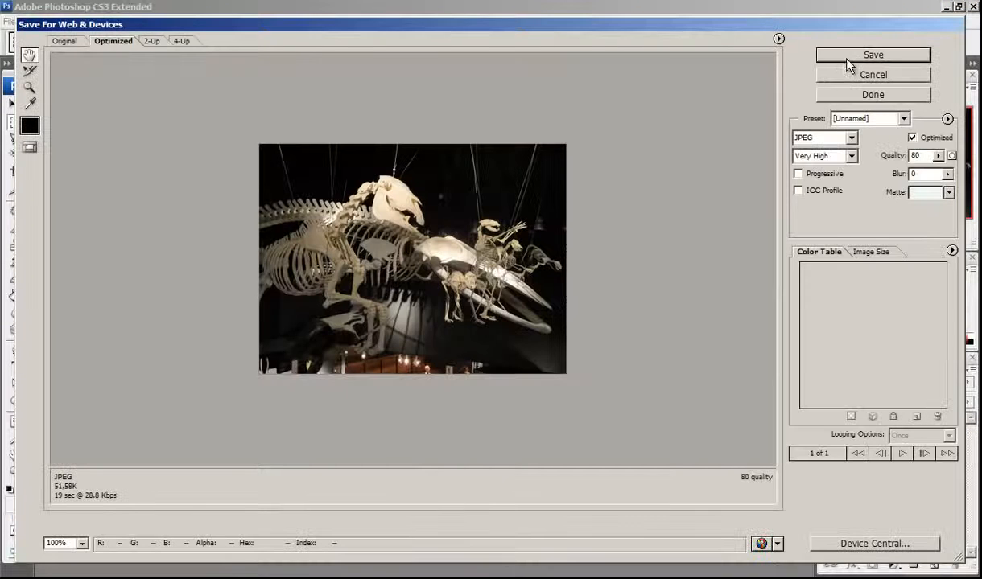
left_click(852, 57)
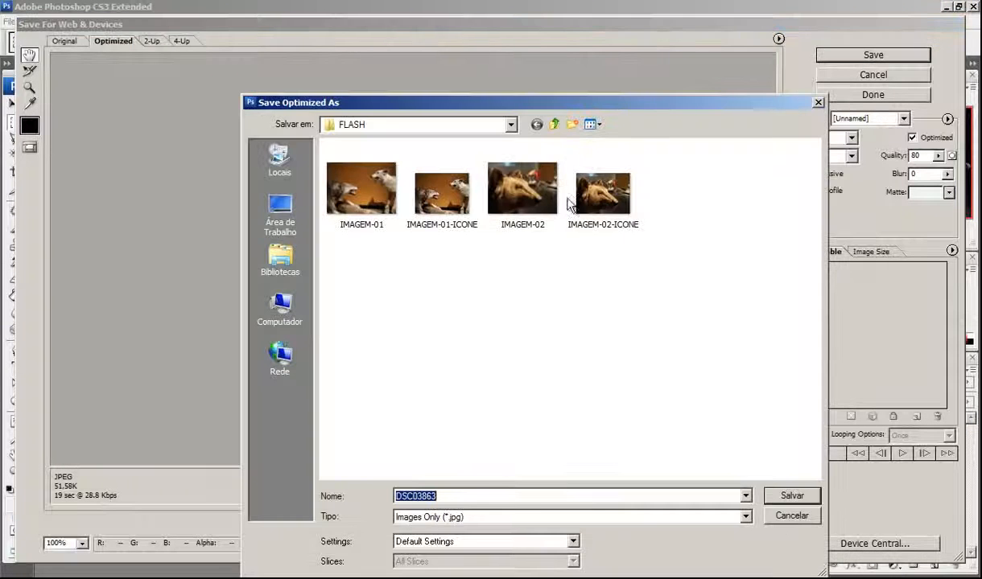
left_click(523, 197)
left_click(457, 497)
left_click(458, 497)
type("3")
left_click(781, 498)
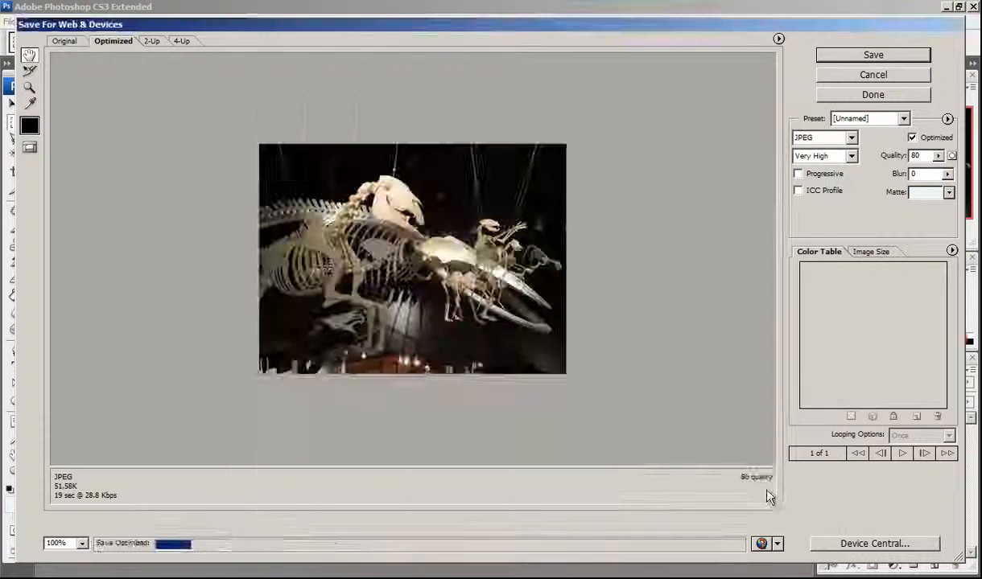
Reduce the skeleton photo to icon size with a width of 70 pixels, keeping its proportions
left_click(59, 21)
left_click(66, 124)
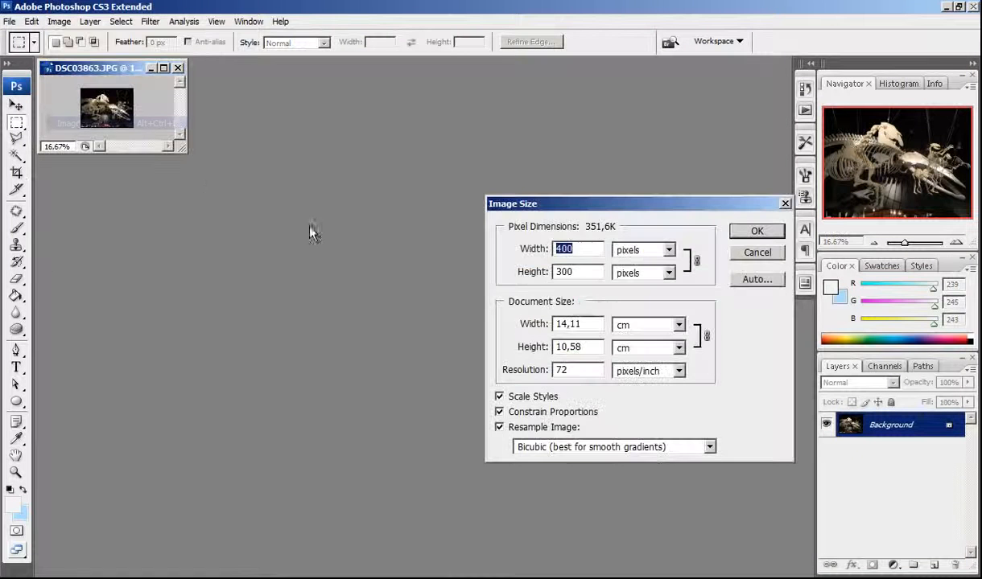
type("70")
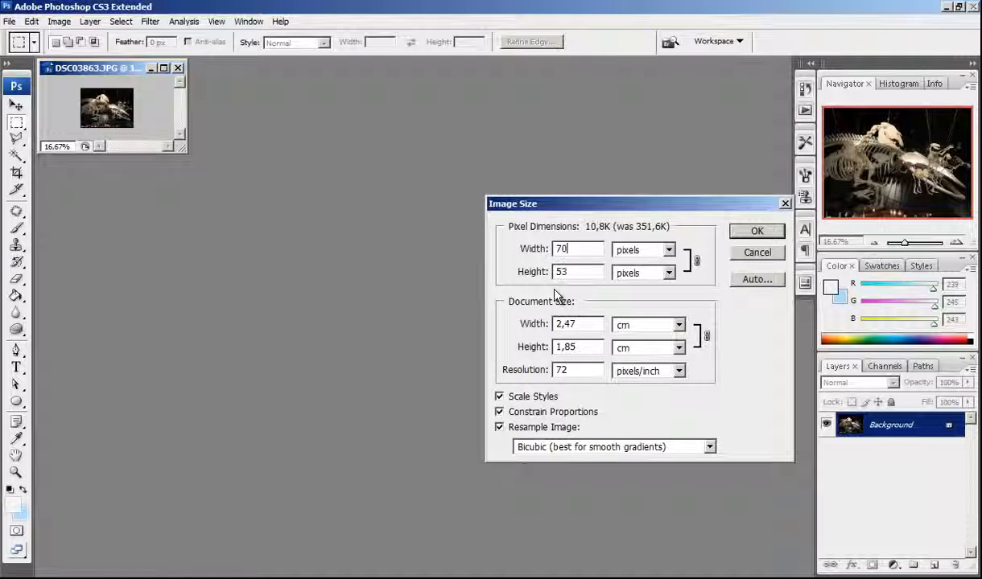
left_click(757, 233)
Export the skeleton icon for the web as a JPEG named IMAGEM-03-ICONE in the FLASH folder
left_click(9, 21)
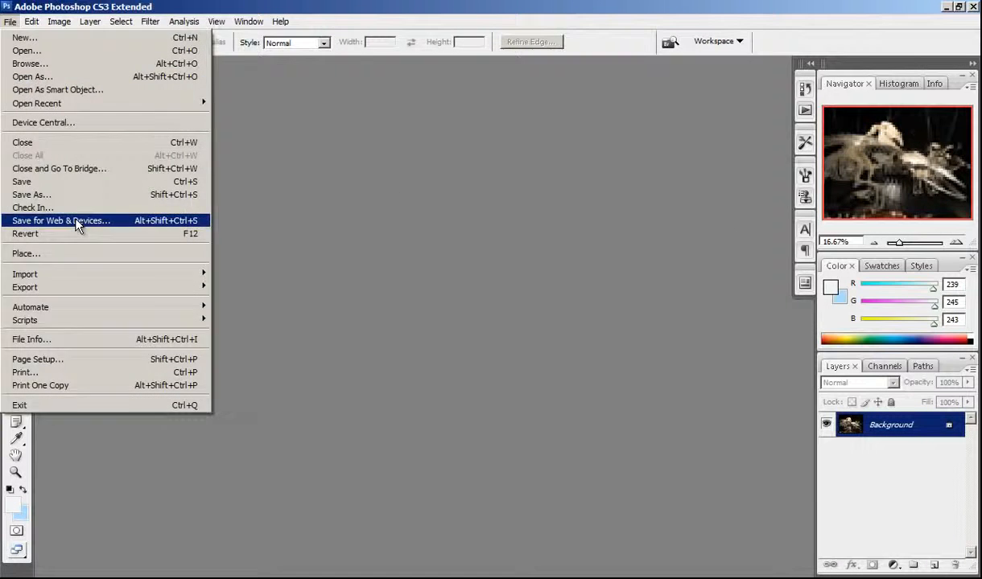
left_click(75, 222)
left_click(829, 58)
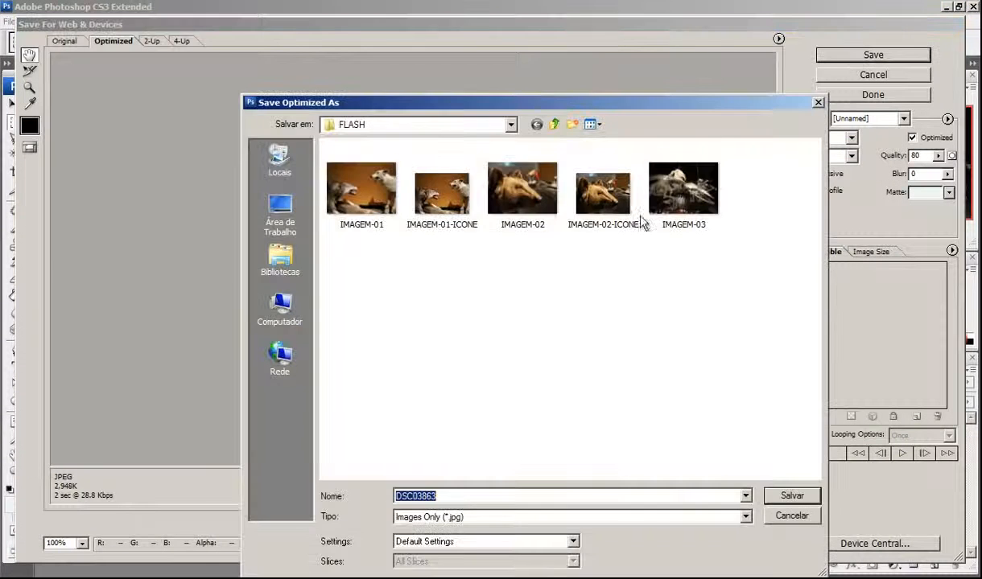
left_click(676, 201)
left_click(466, 496)
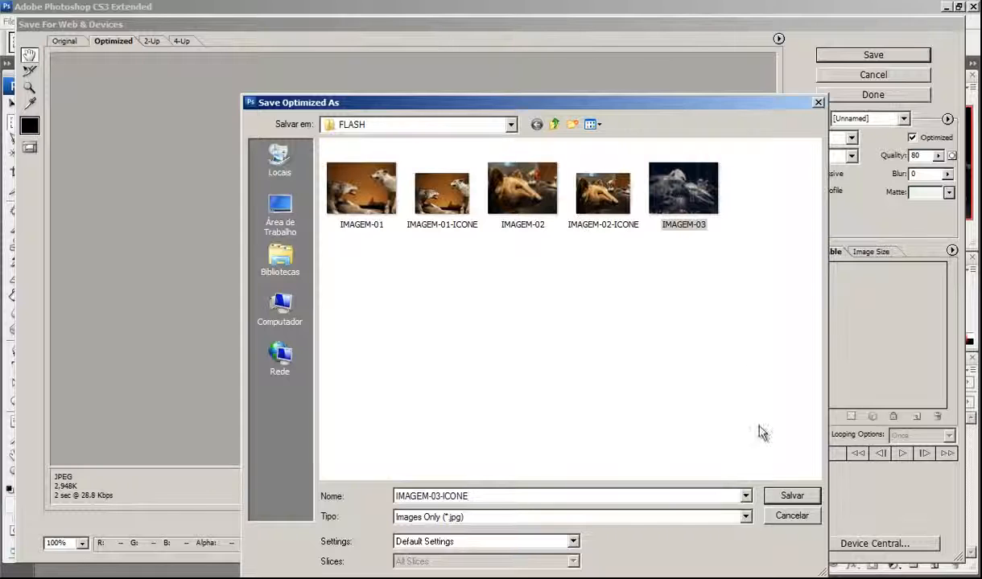
left_click(793, 496)
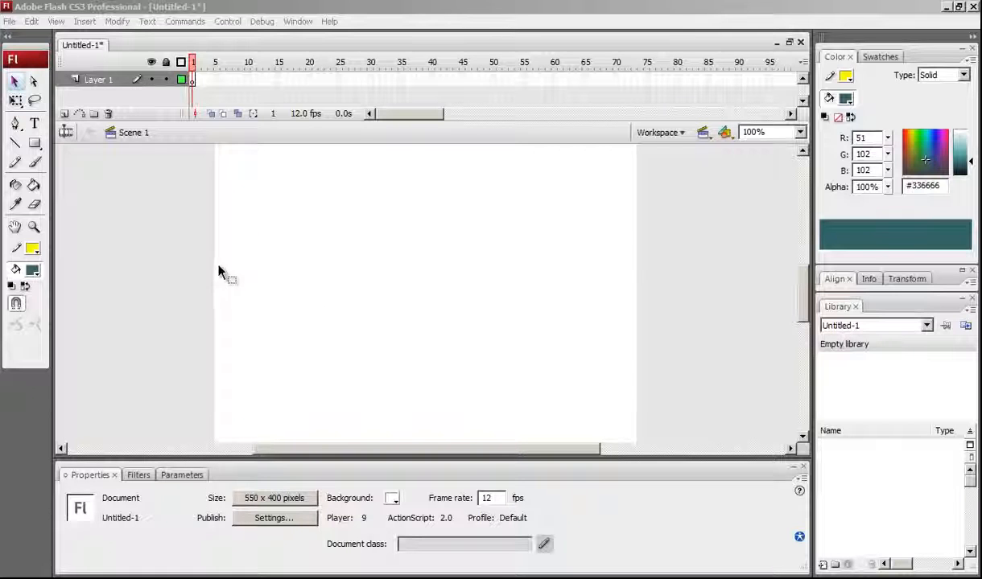
In Adobe Flash, import all six images, IMAGEM-01 to IMAGEM-03 and their ICONE versions, from the FLASH folder into the library
left_click(12, 21)
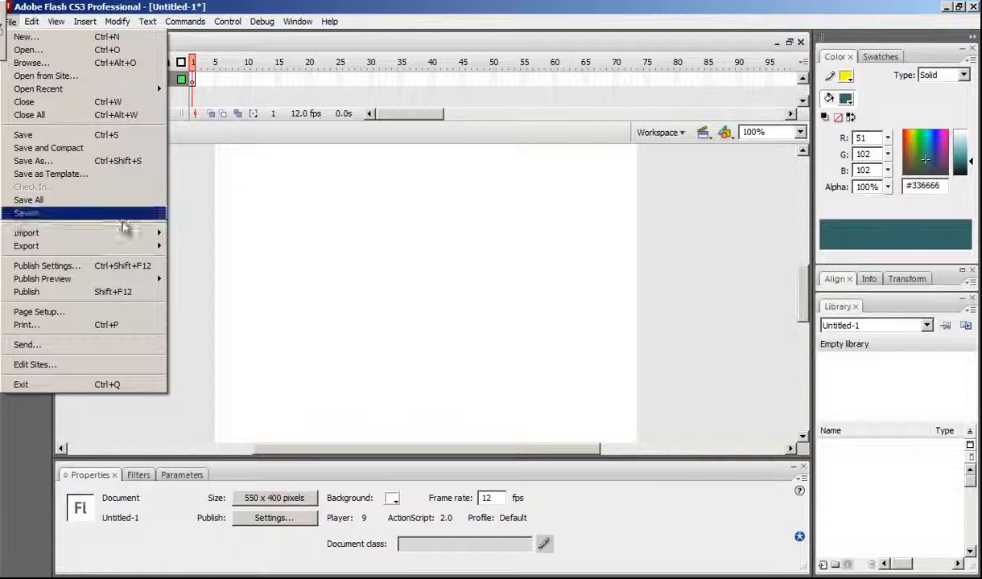
mouse_move(150, 233)
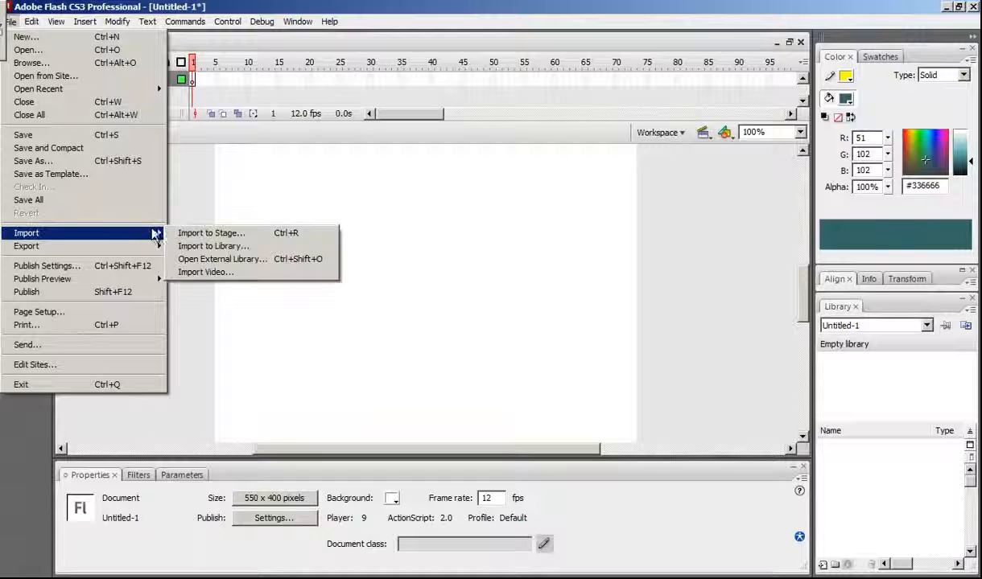
left_click(199, 251)
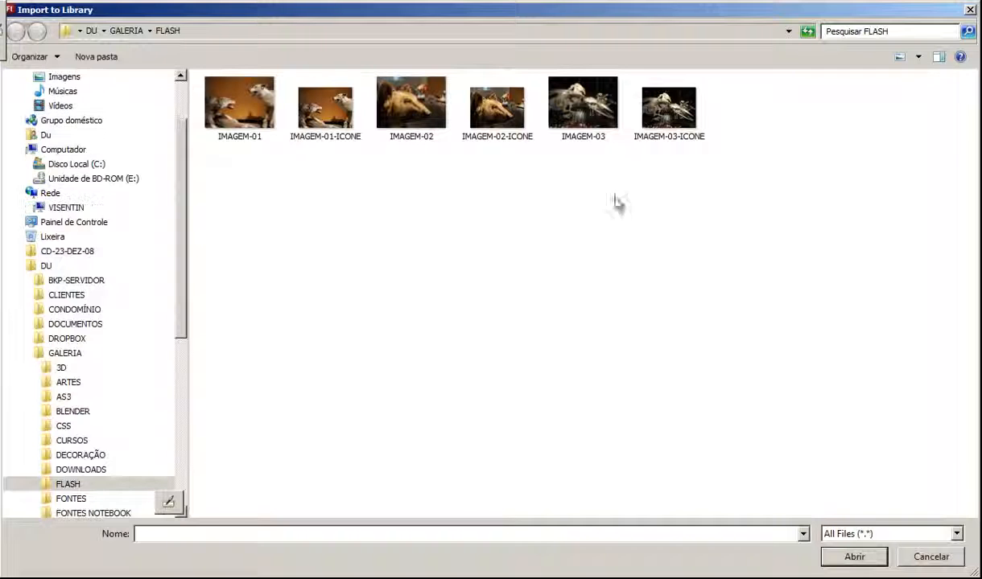
left_click_drag(666, 185, 208, 136)
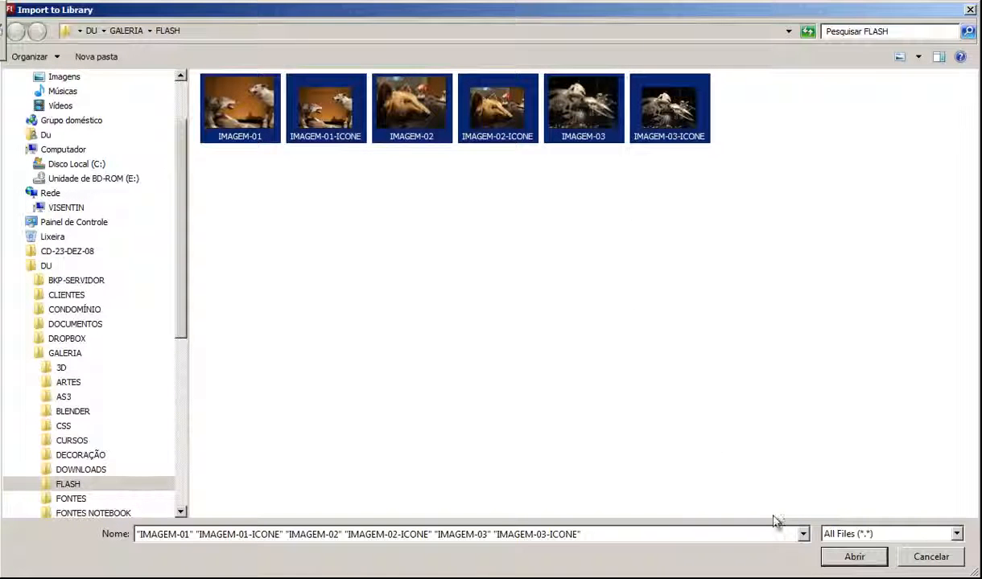
left_click(851, 556)
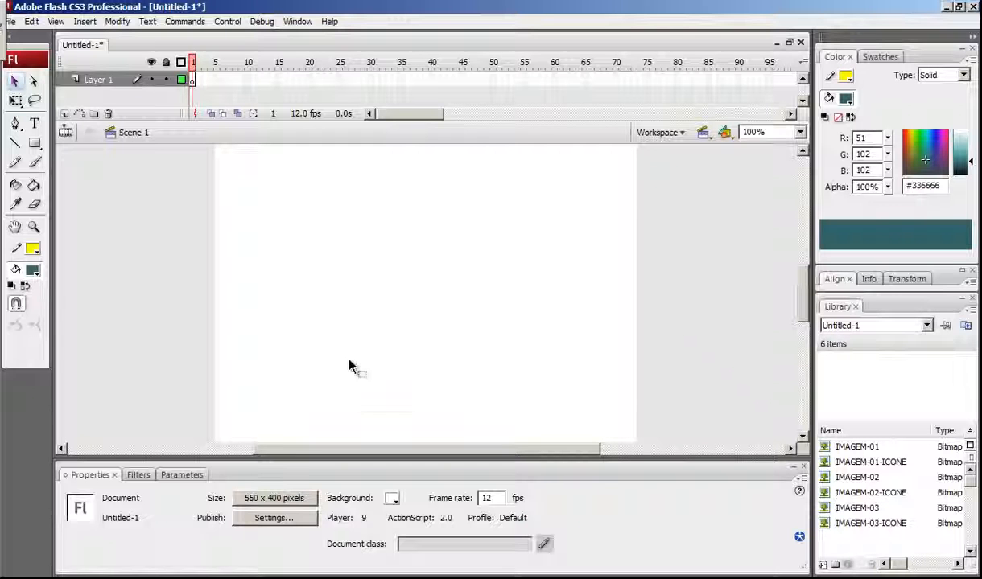
Place IMAGEM-01-ICONE, IMAGEM-02-ICONE and IMAGEM-03-ICONE from the library in a column along the stage's left side
left_click_drag(463, 274, 829, 471)
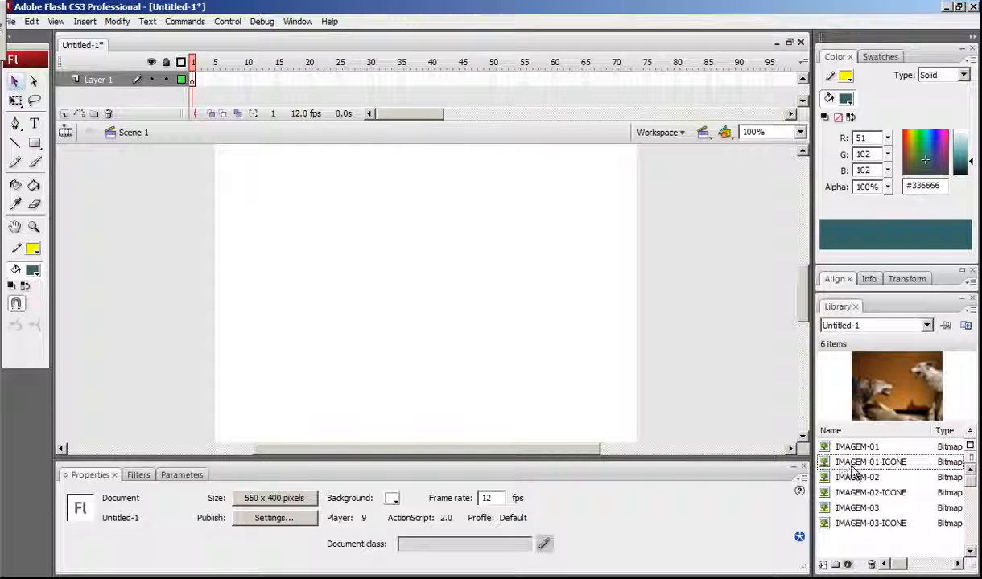
left_click_drag(845, 467, 275, 196)
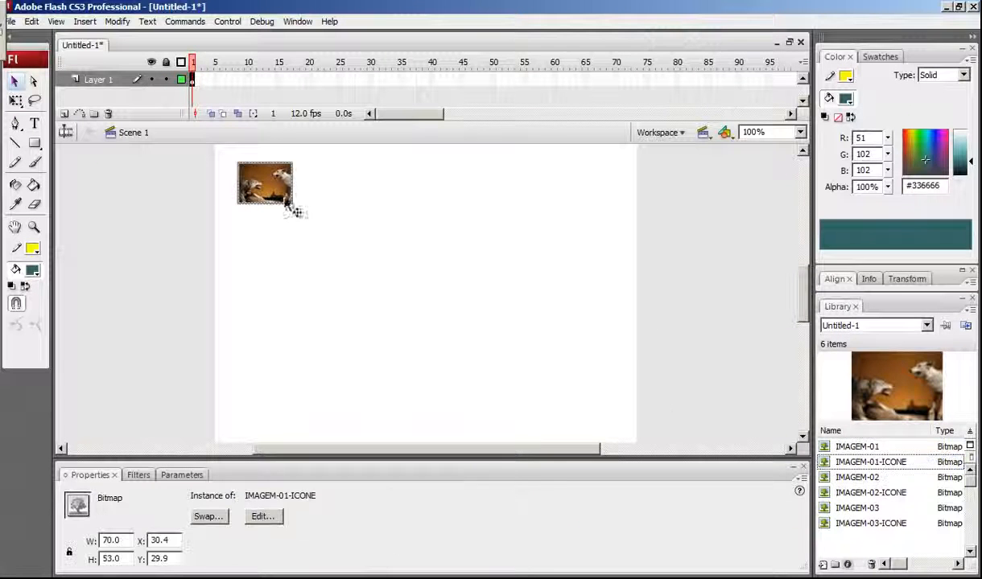
left_click_drag(837, 495, 270, 268)
left_click_drag(839, 531, 270, 360)
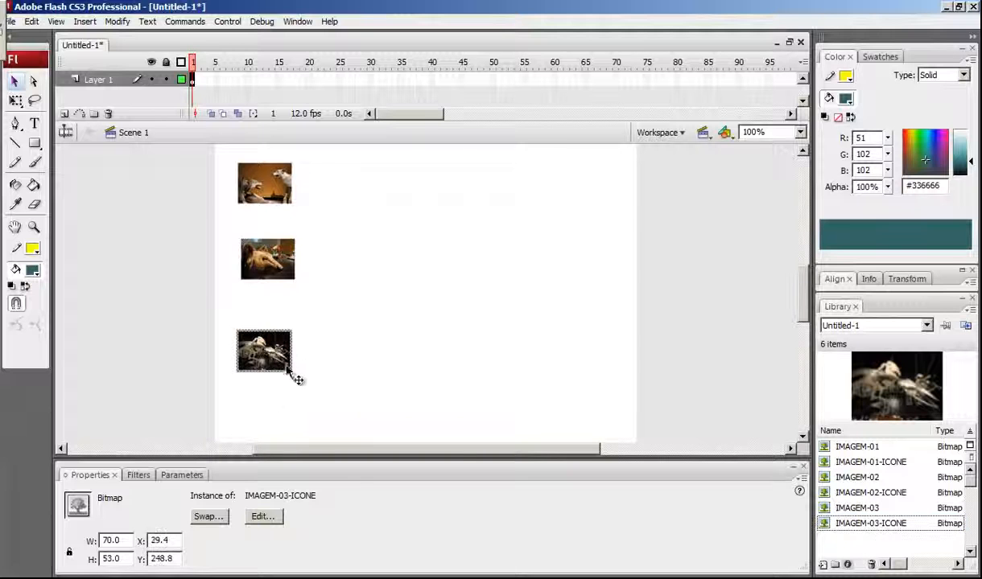
Align the three icons on their horizontal centres and space them evenly in the vertical direction
left_click_drag(227, 163, 354, 403)
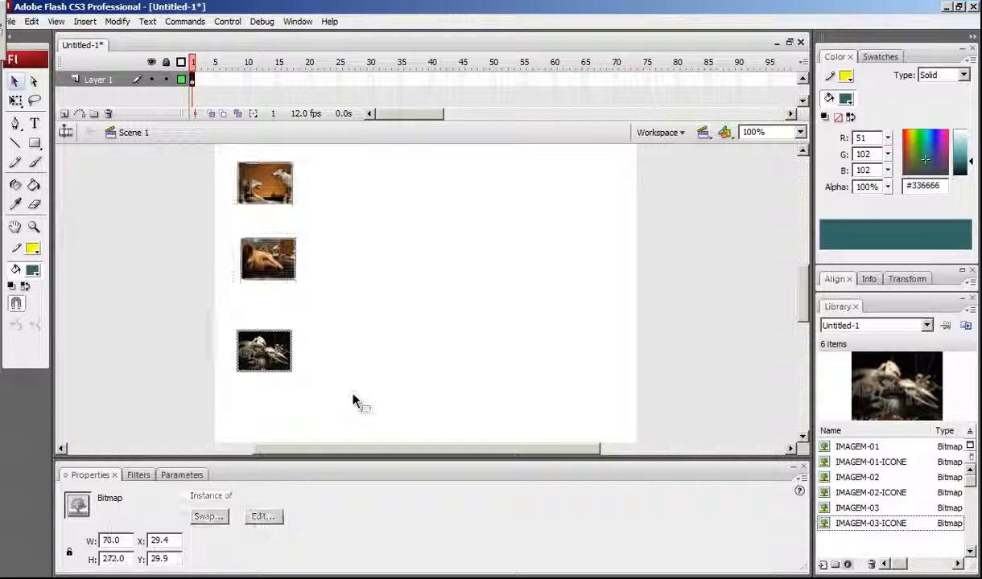
left_click_drag(221, 154, 344, 411)
key("ctrl+k")
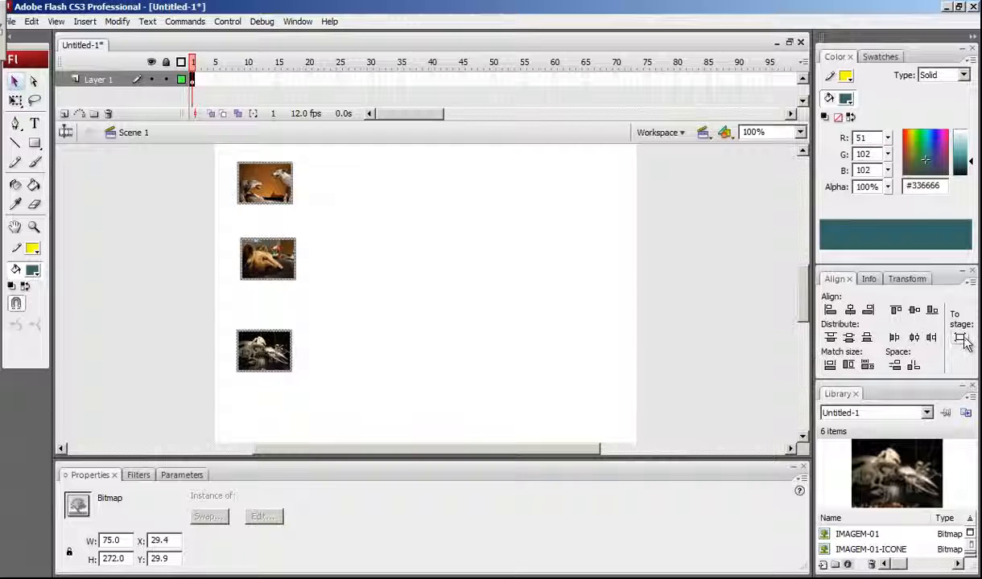
left_click(851, 312)
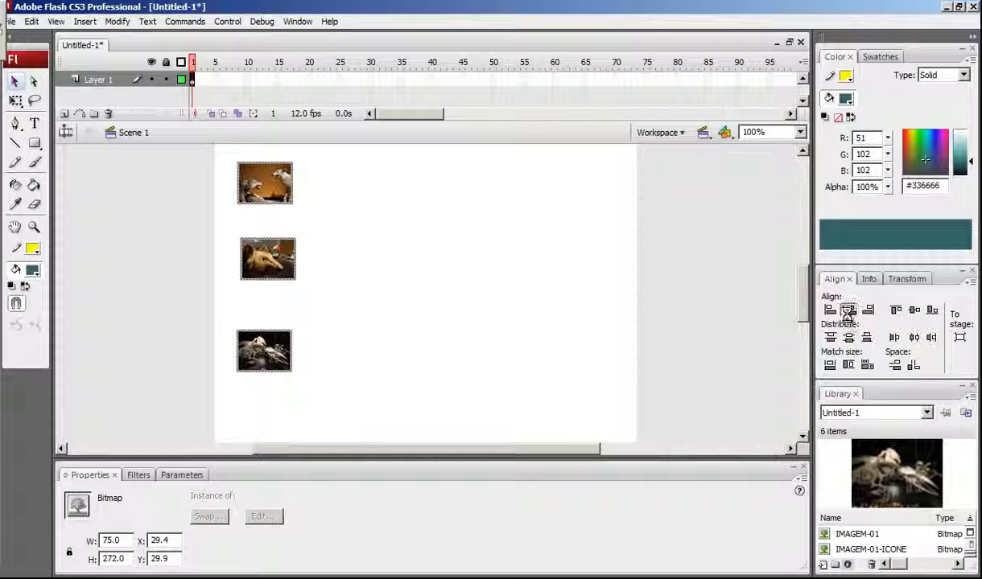
left_click(896, 367)
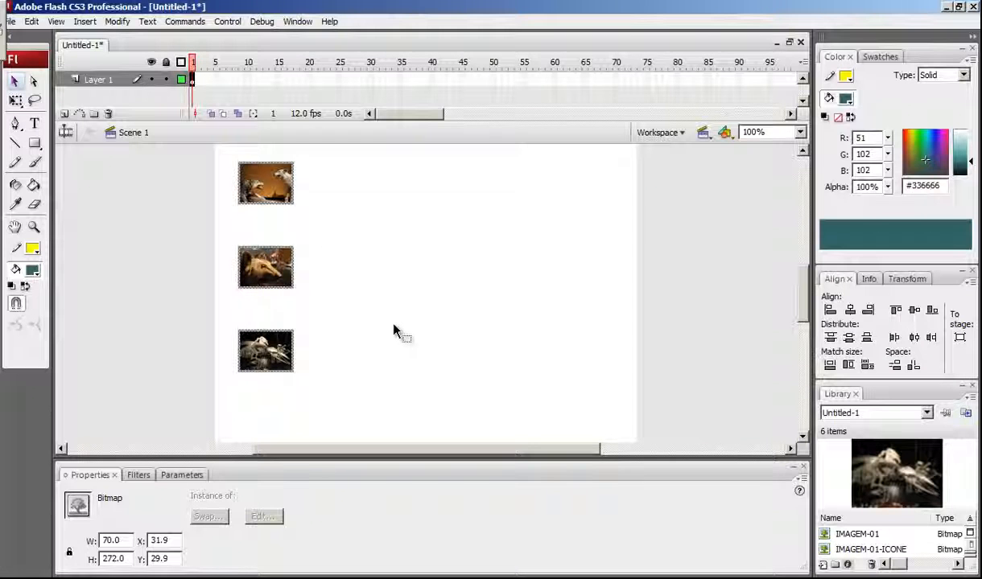
left_click(330, 216)
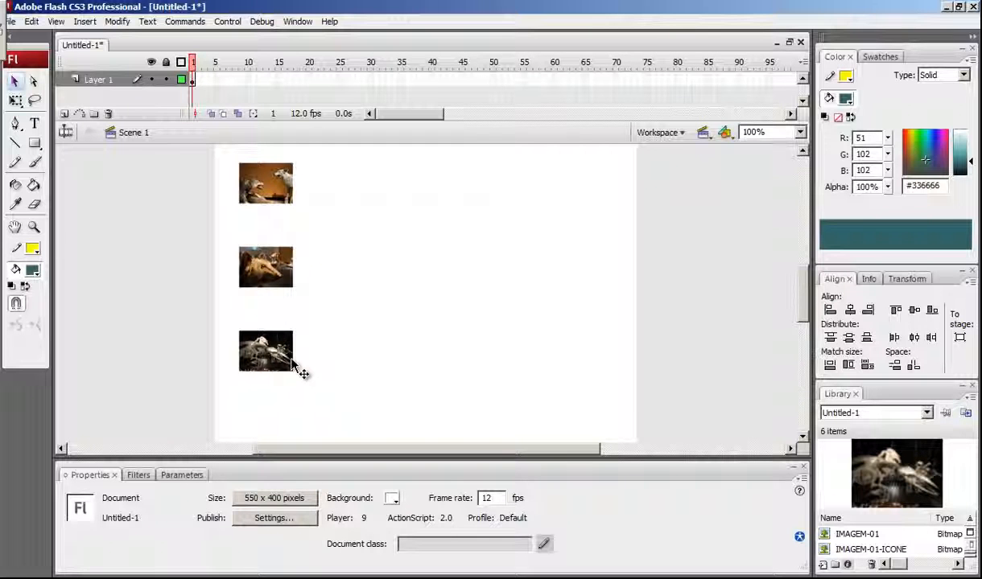
Convert the top icon on the stage to a Button symbol named Botão 1
left_click(274, 193)
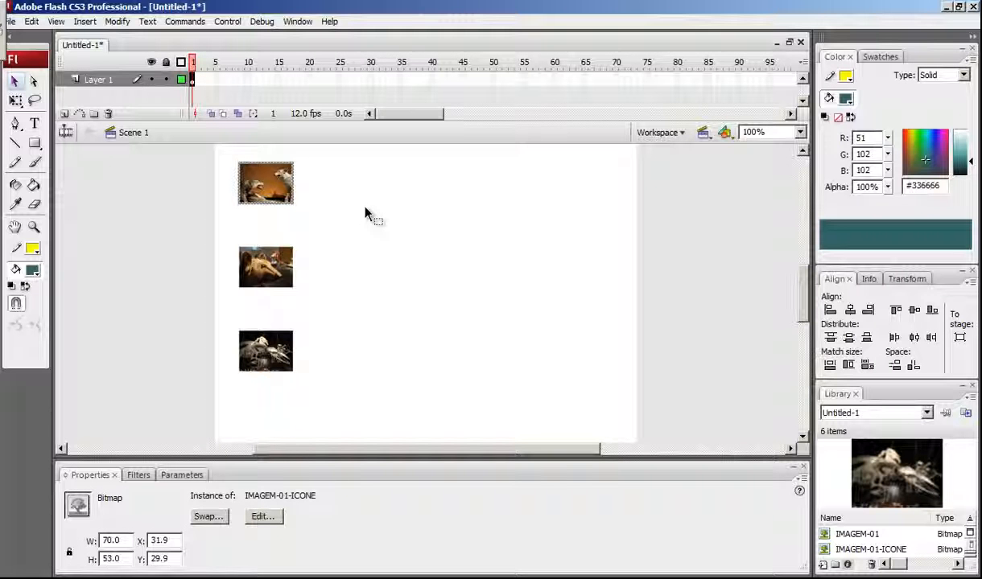
key("F8")
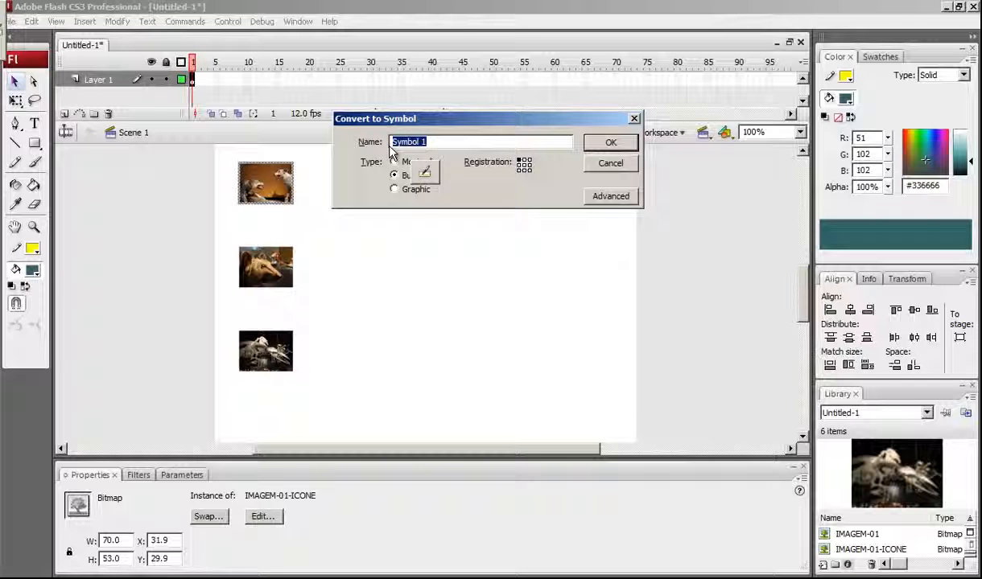
type("Botão")
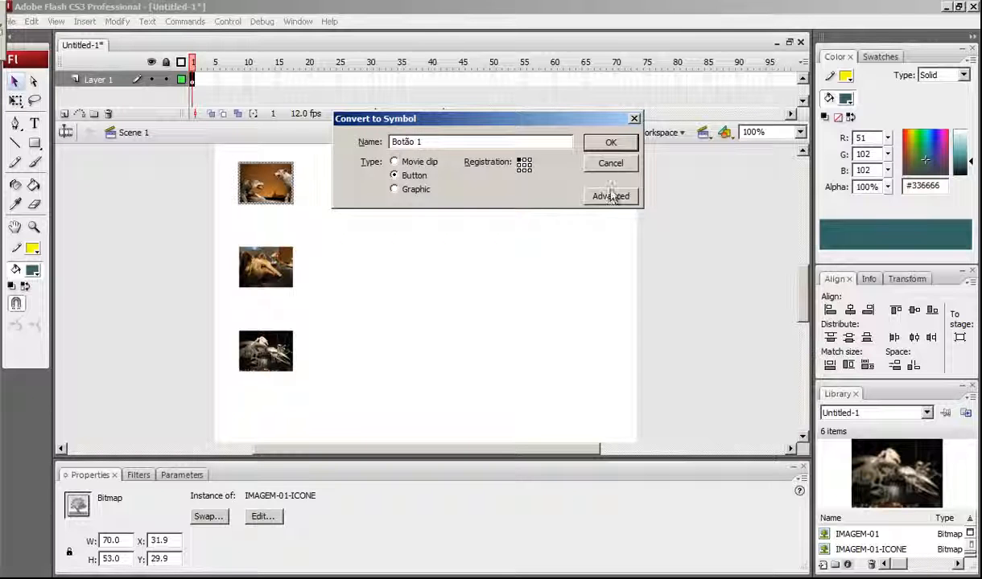
left_click(611, 144)
left_click(377, 229)
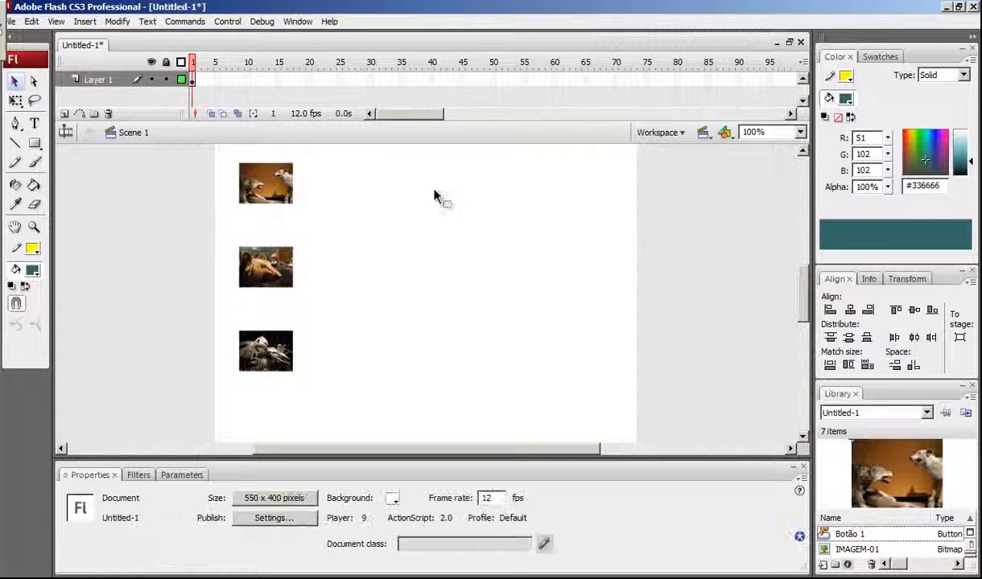
Convert the middle icon on the stage to a Button symbol named Botão 2
left_click_drag(224, 245, 328, 308)
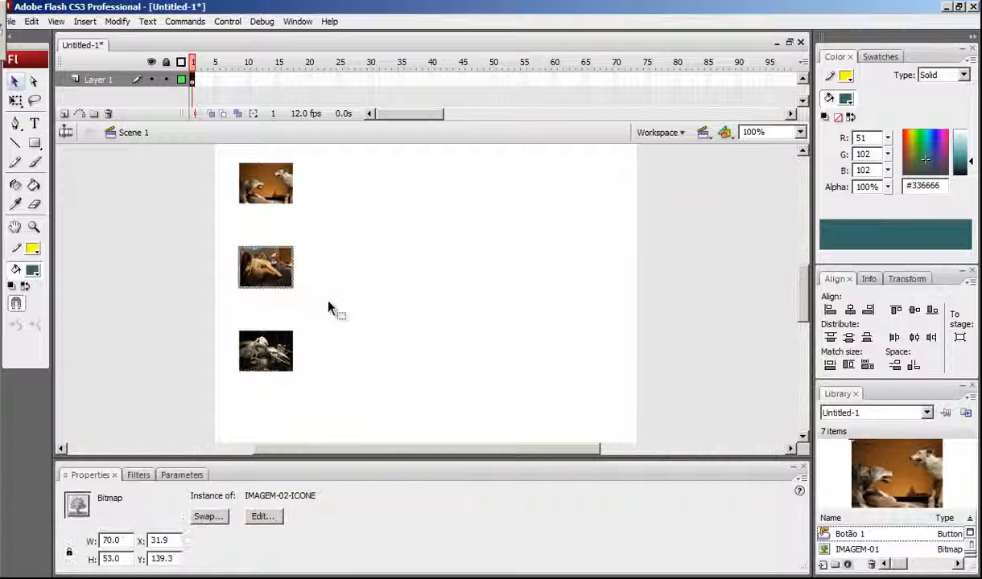
key("F8")
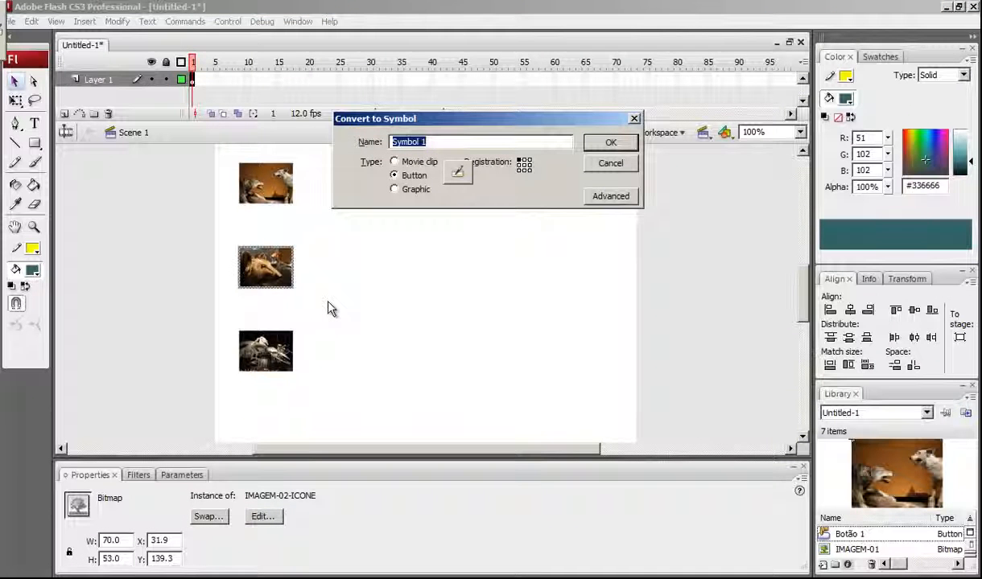
type("Bot")
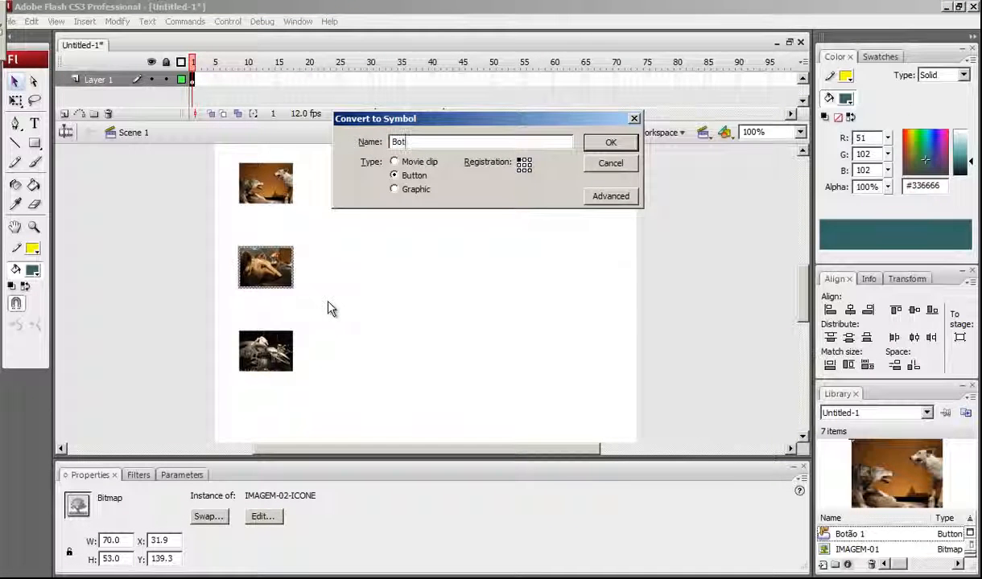
type("ão 2")
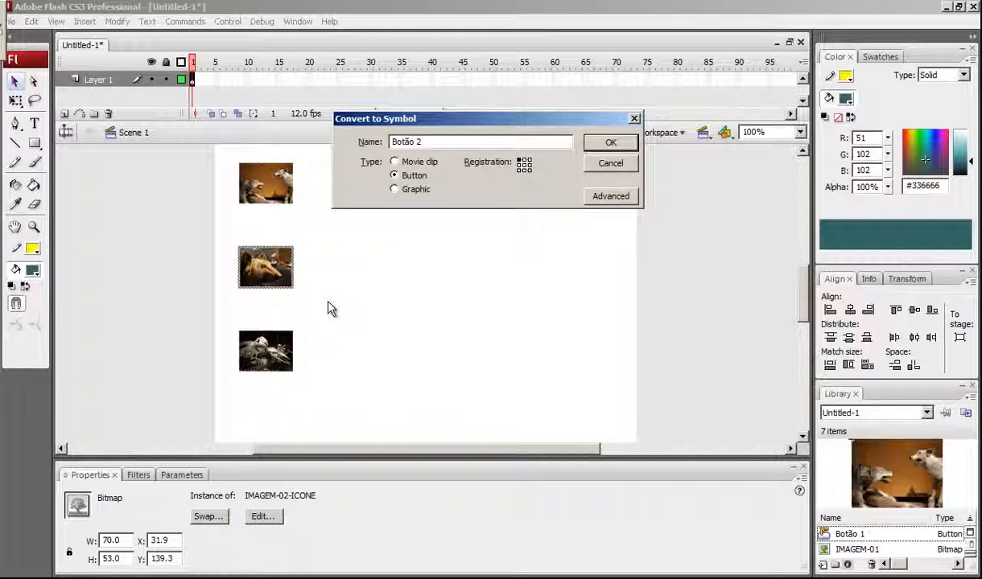
left_click(612, 143)
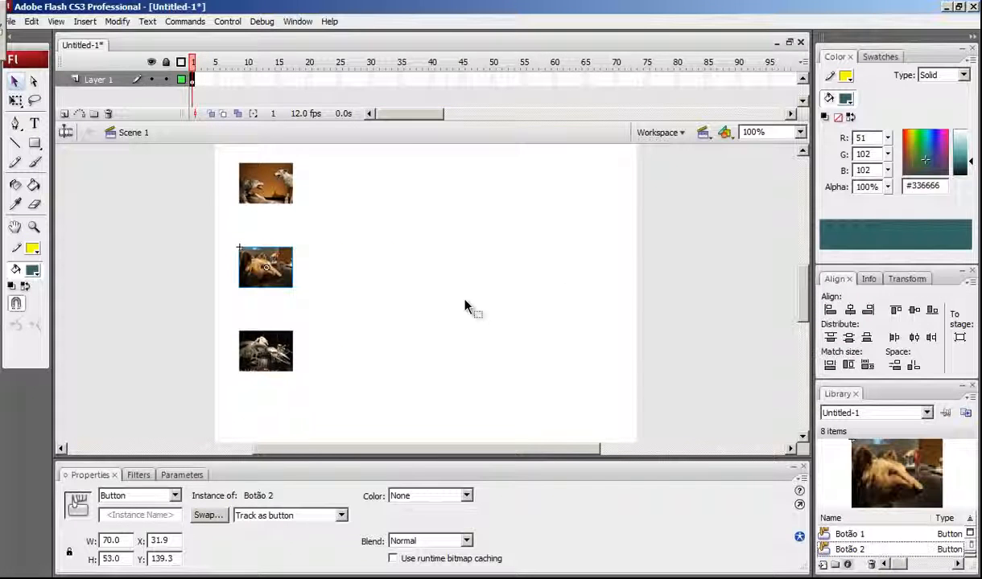
Convert the bottom skeleton icon to a Button symbol named Botão 3
left_click(268, 354)
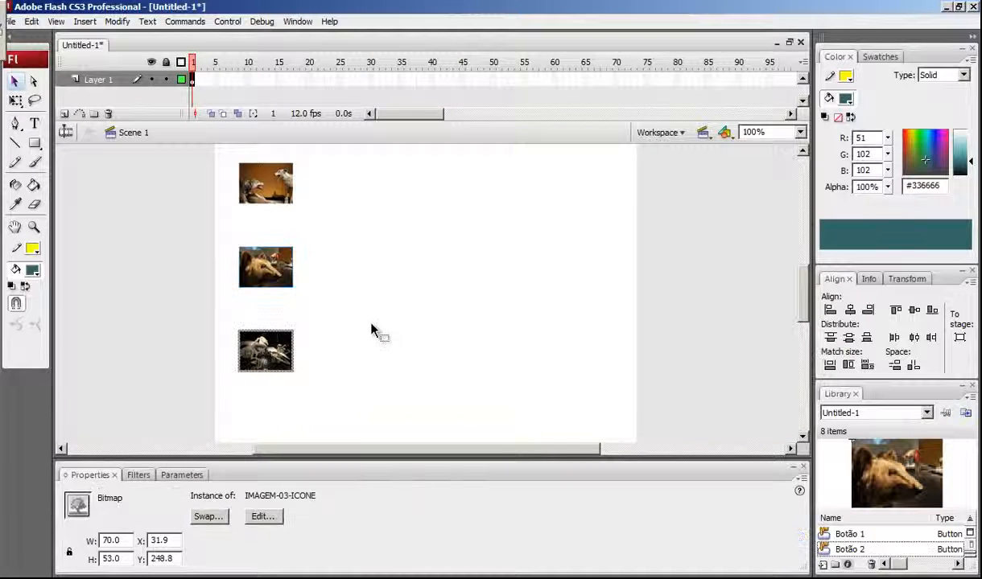
key("F8")
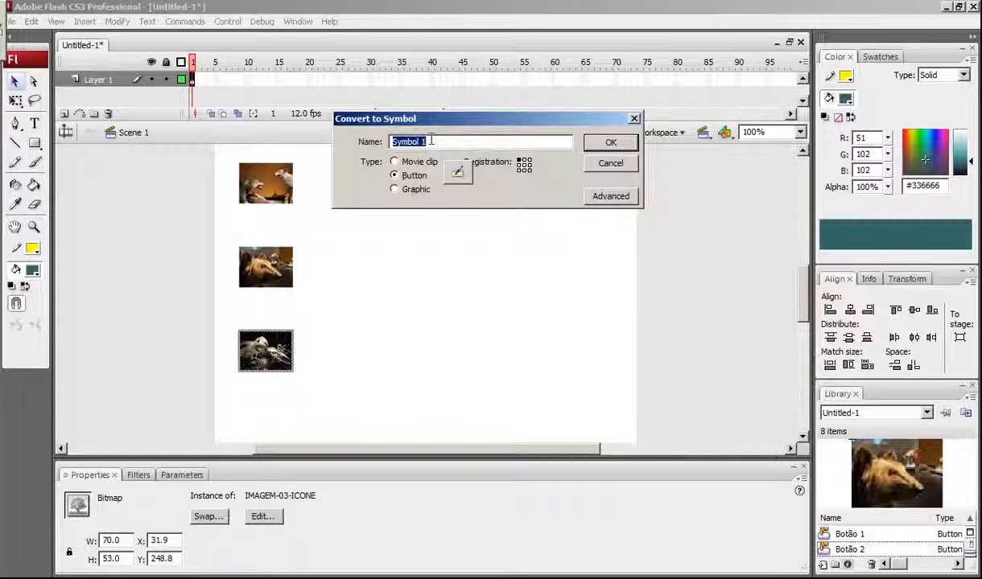
type("Botão 3")
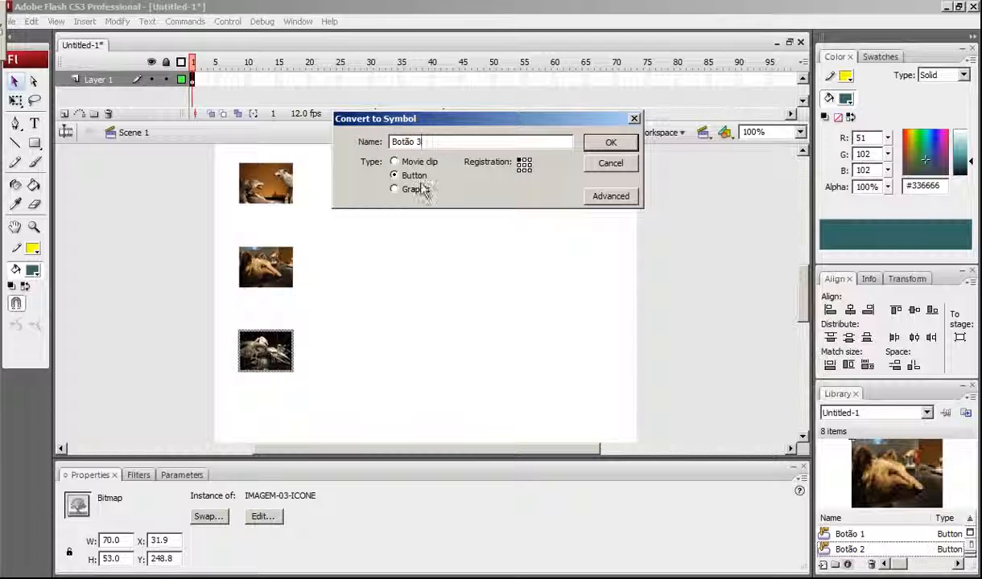
left_click(612, 143)
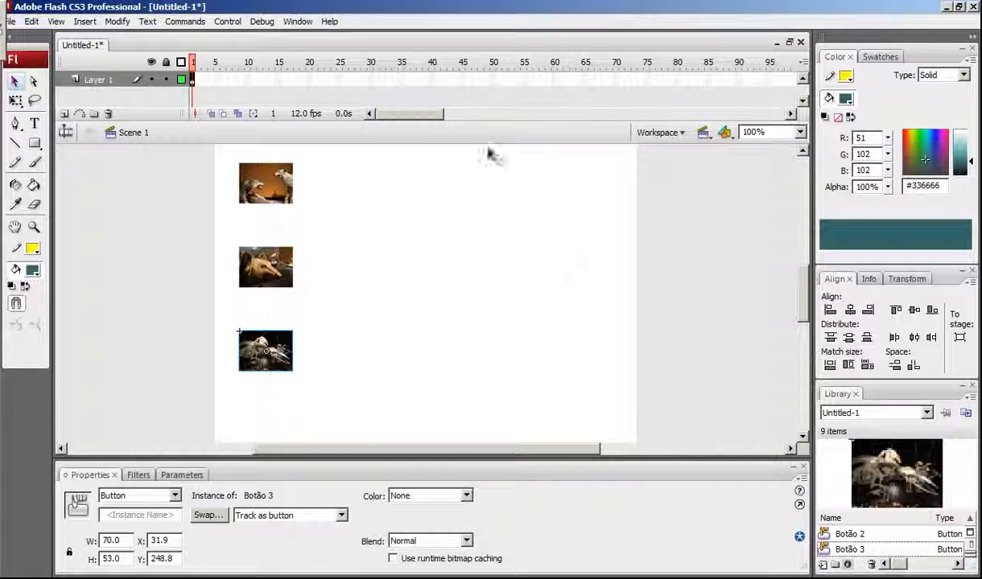
Test the movie to check that the three icons behave as buttons, and close the preview
left_click(302, 193)
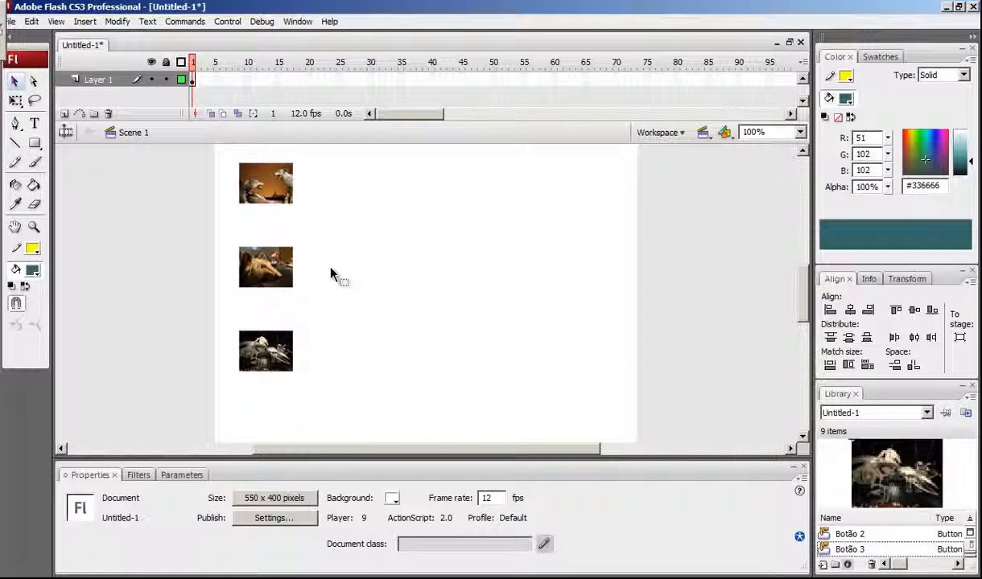
key("ctrl+Return")
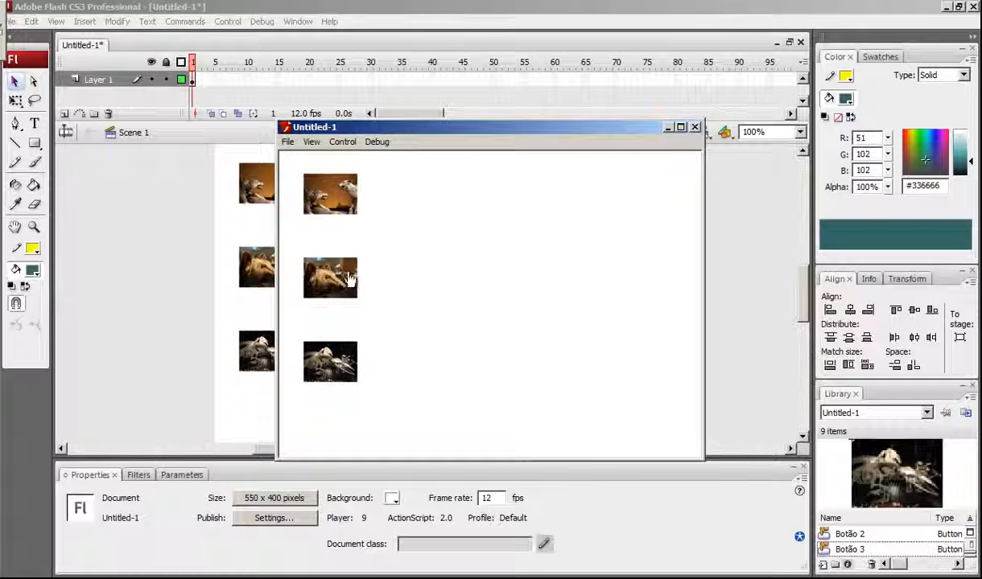
left_click(695, 128)
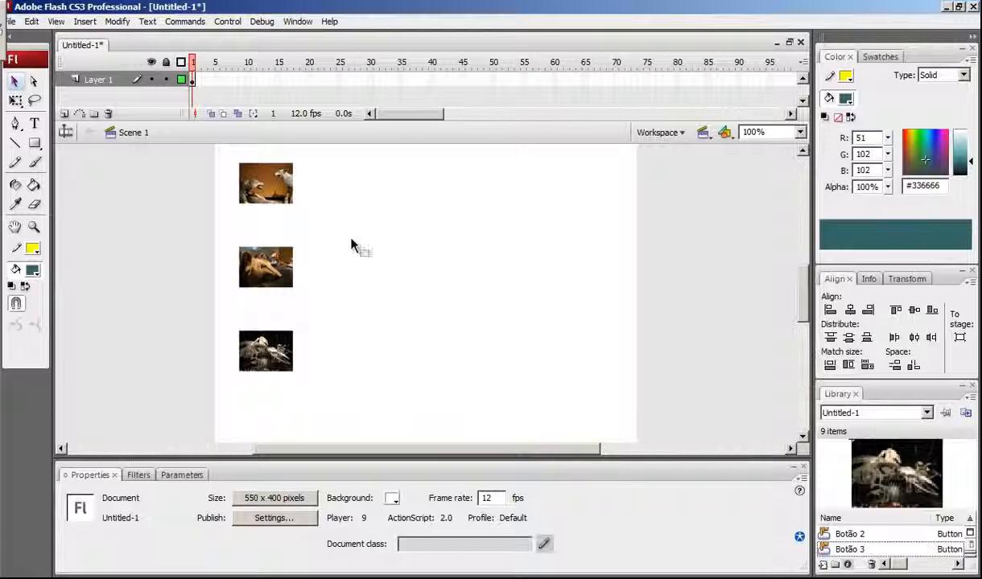
Open Botão 1 from the stage to view its button-state frames, and return to Scene 1
double_click(273, 192)
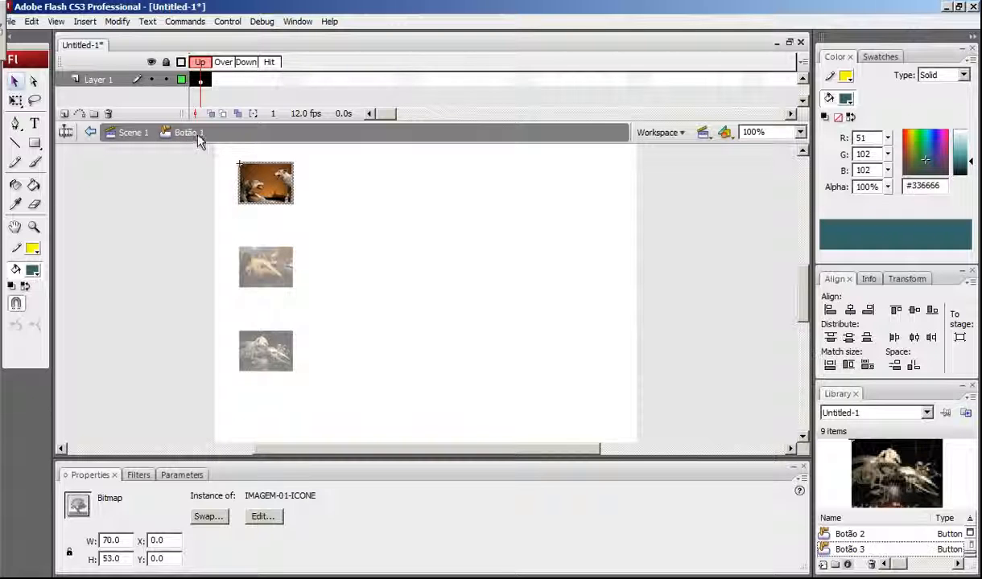
left_click(130, 133)
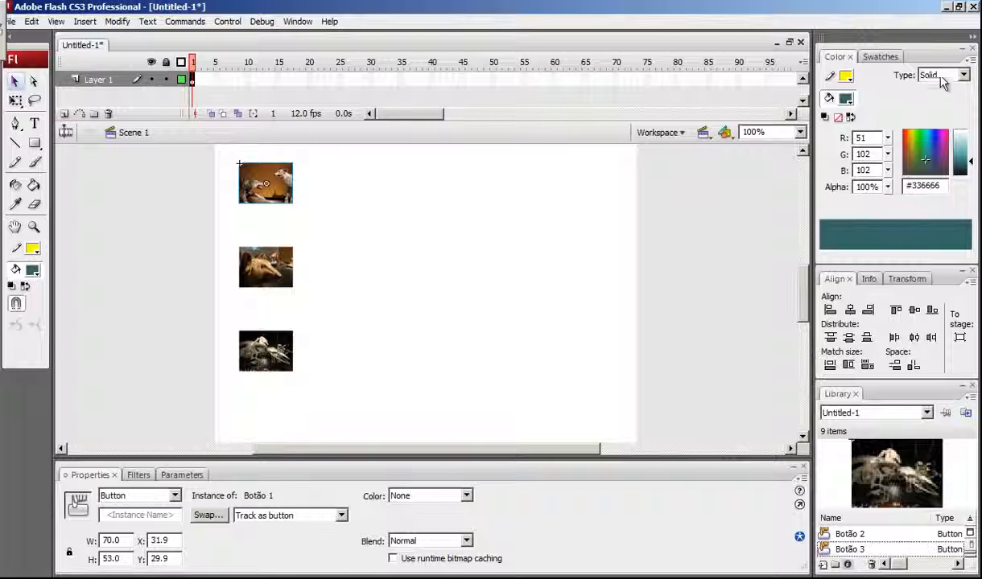
Collapse the Color and Align panels to enlarge the library, and view Botão 1 from the library before returning to Scene 1
left_click(962, 50)
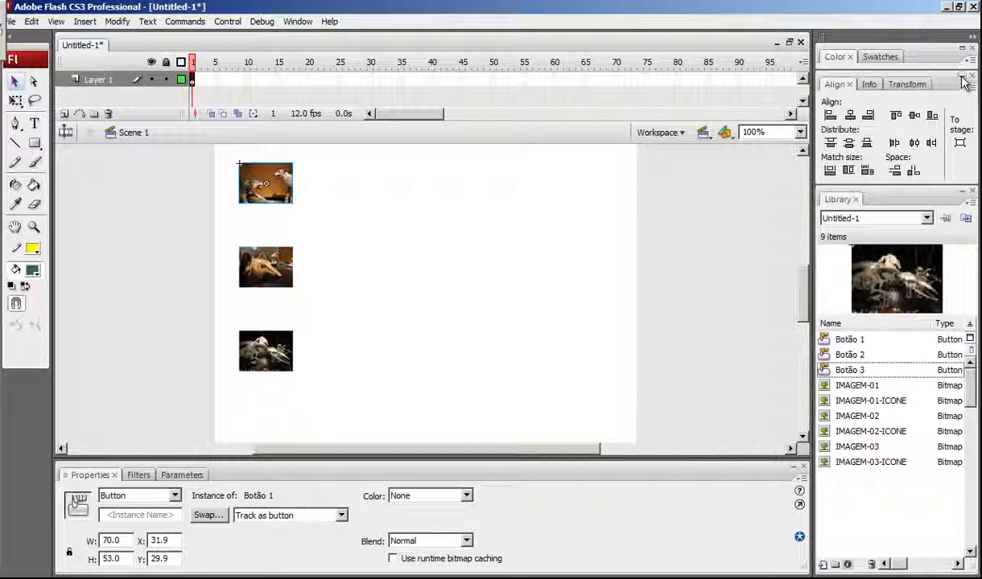
left_click(961, 77)
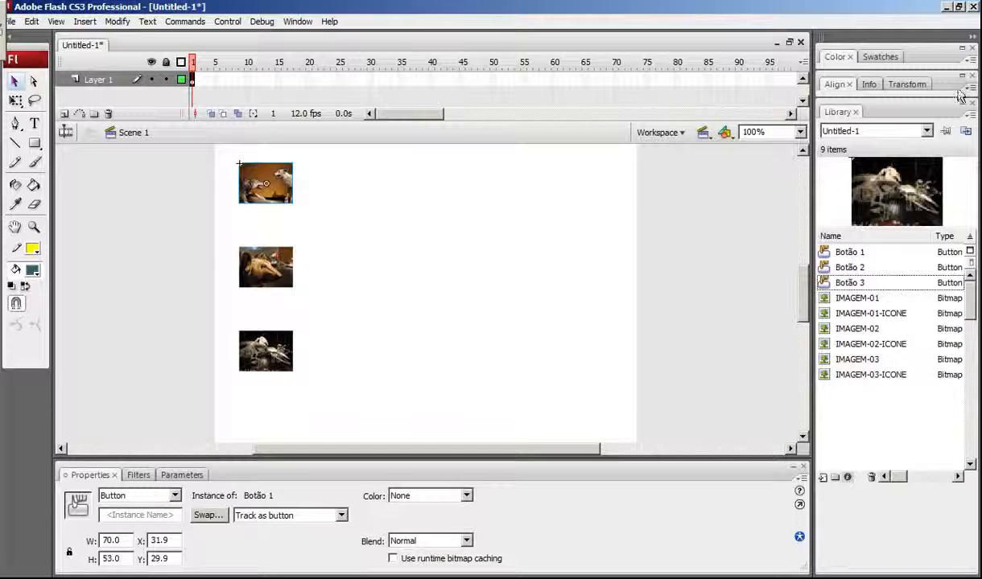
double_click(825, 254)
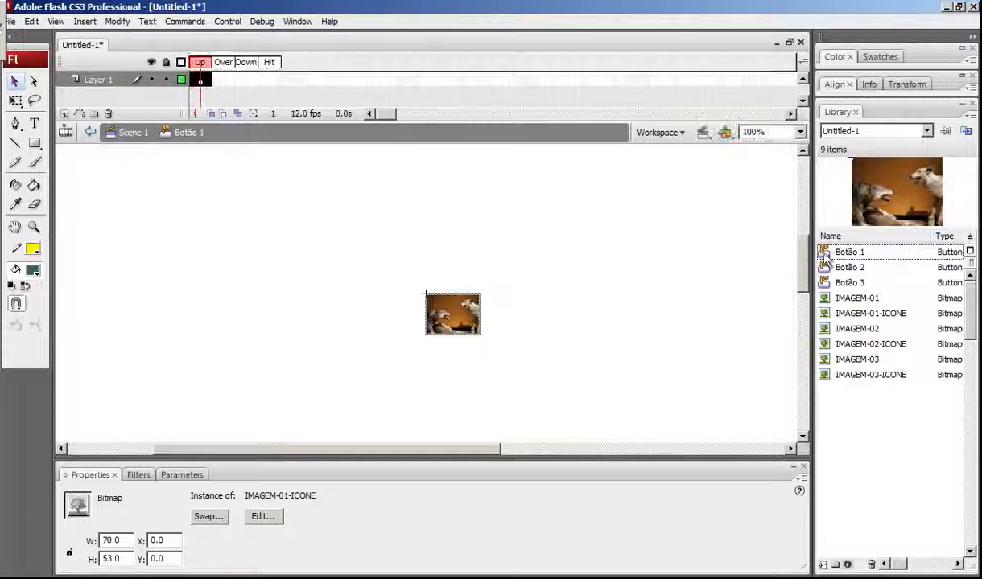
left_click_drag(823, 252, 184, 137)
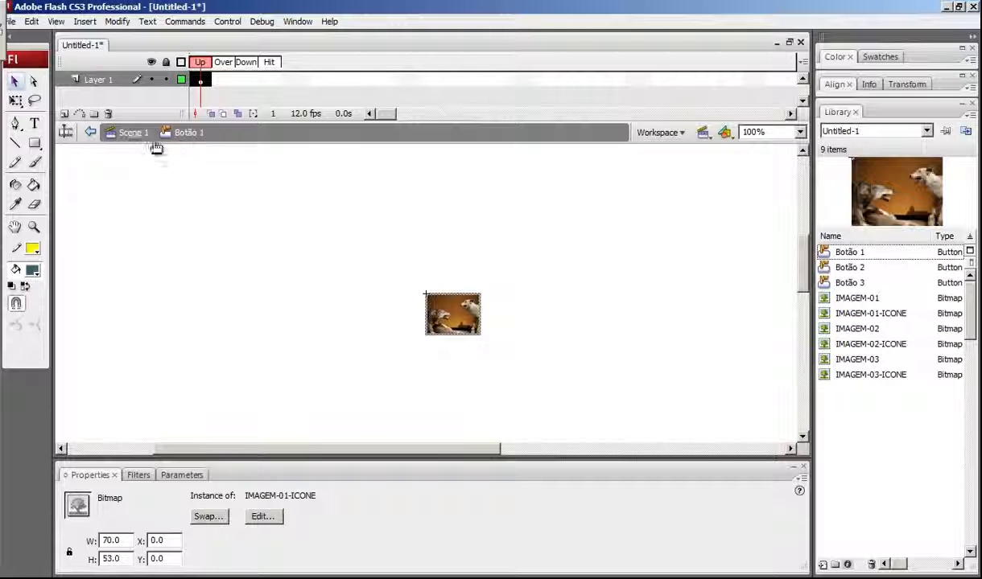
left_click(127, 134)
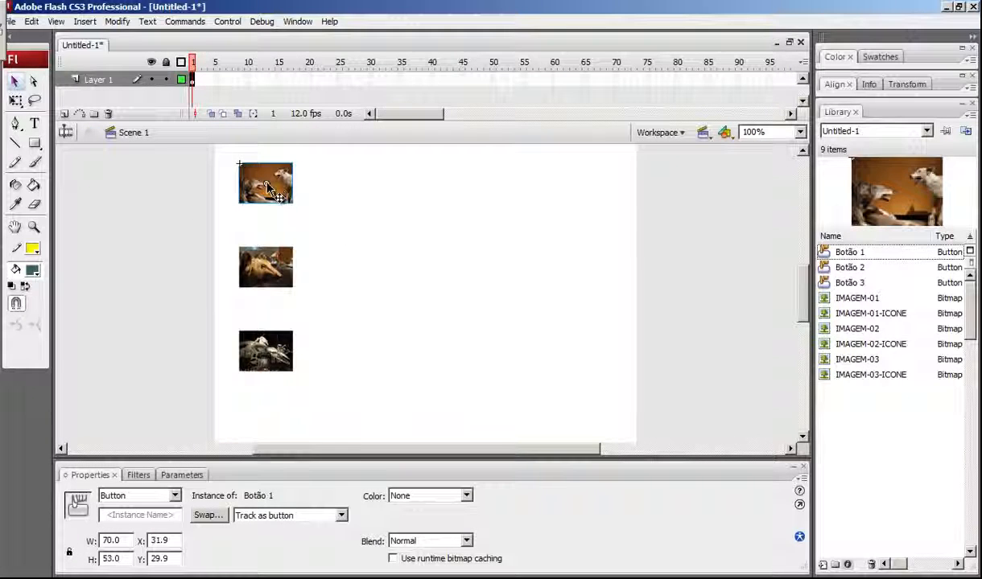
Open Botão 1 for editing in place on the stage and preview the movie with only its Up state defined
double_click(279, 200)
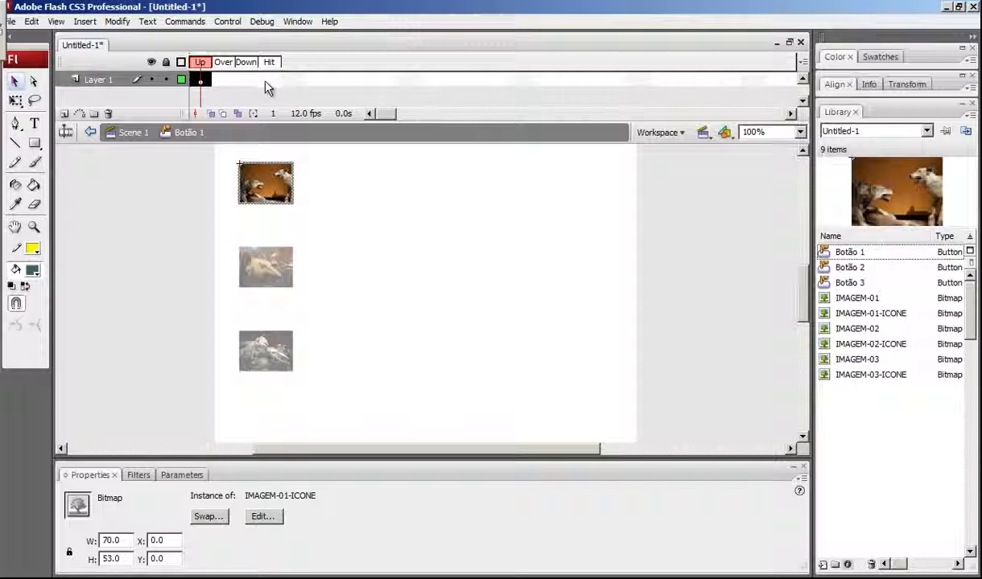
left_click(133, 132)
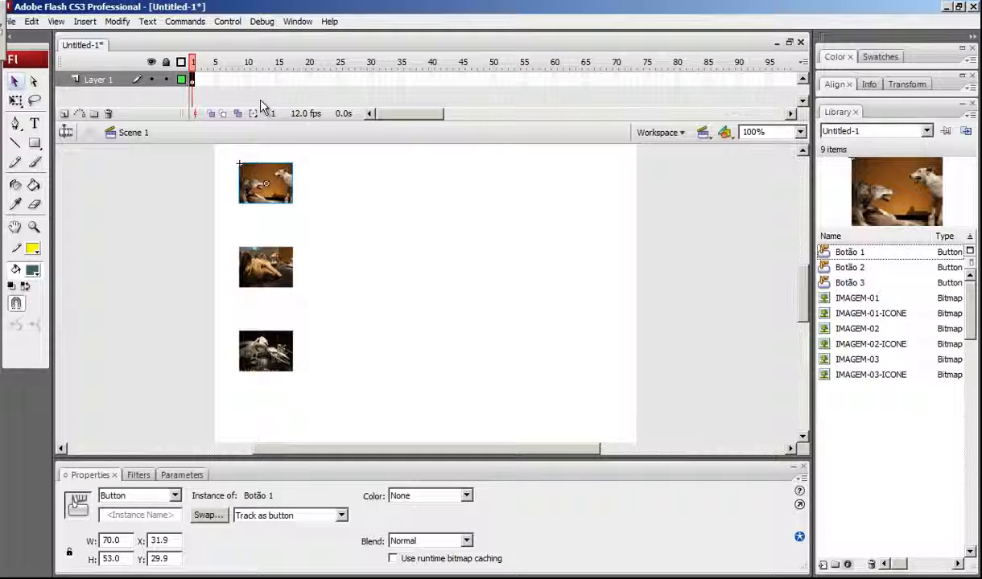
double_click(260, 174)
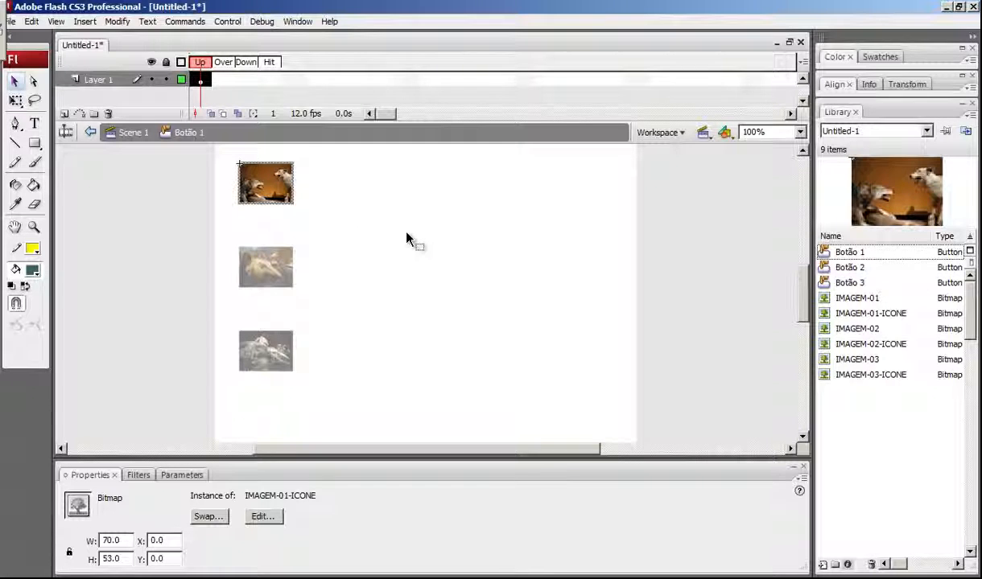
key("ctrl+Return")
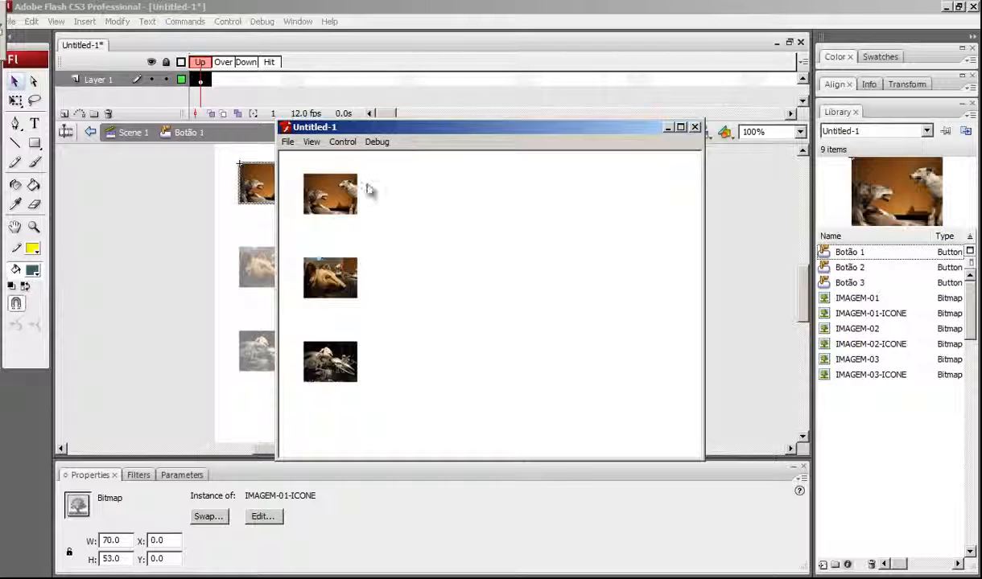
key("ctrl+w")
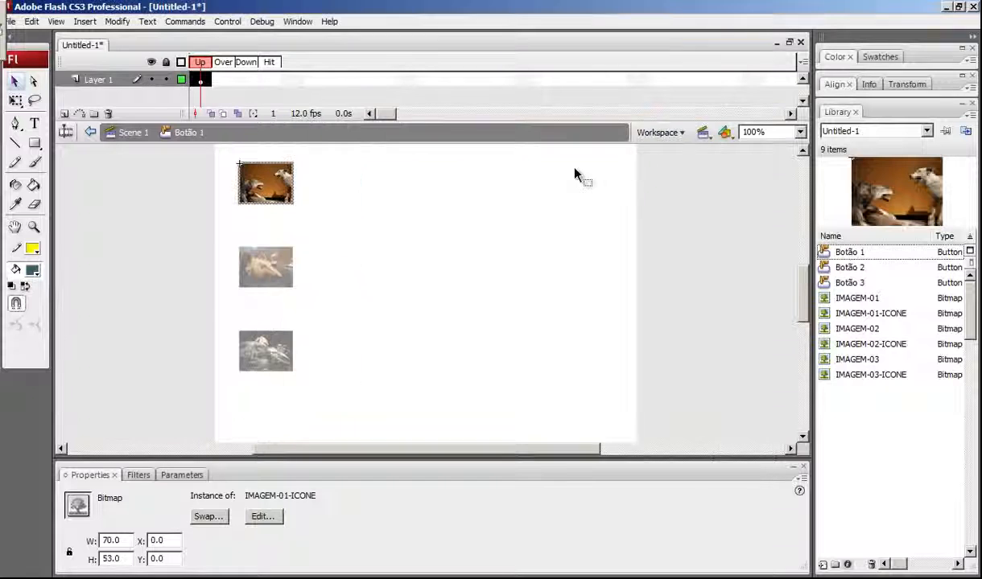
Insert a keyframe in the Over state of Botão 1
left_click(223, 81)
key("F6")
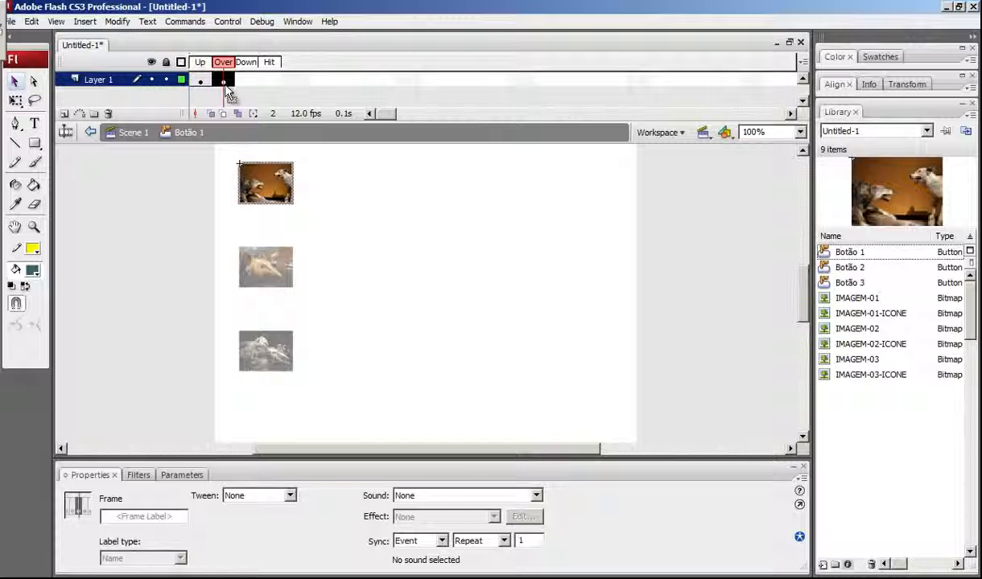
Draw a rectangle with a #0000CC stroke and no fill just outside the icon in the Over frame, and test the movie
left_click(36, 144)
left_click(99, 163)
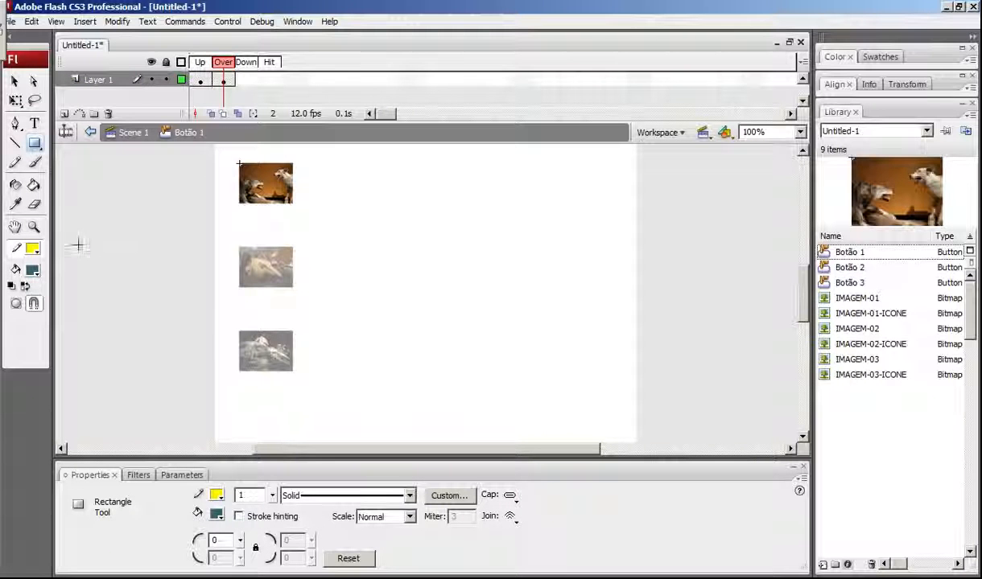
left_click(33, 249)
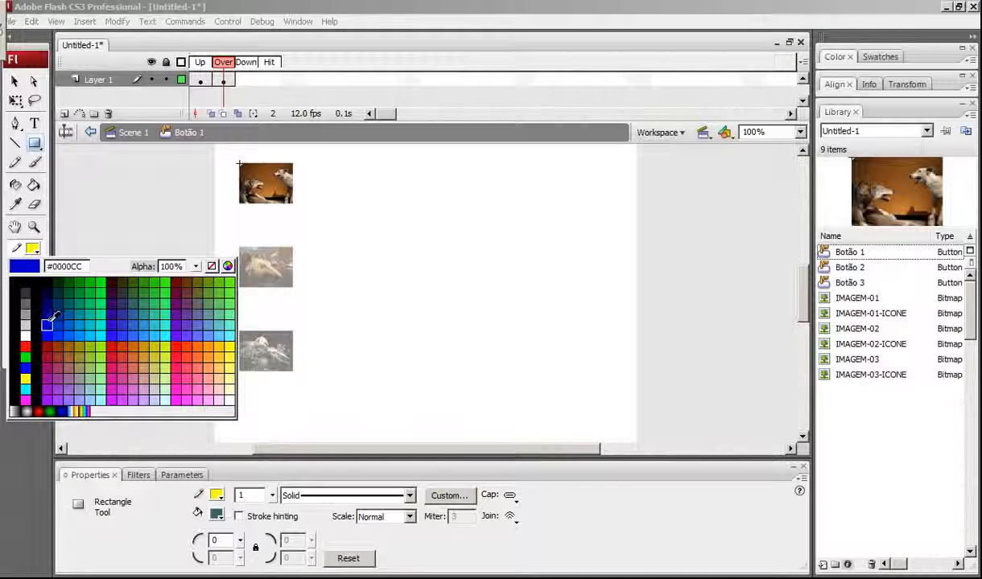
left_click(48, 325)
left_click(33, 270)
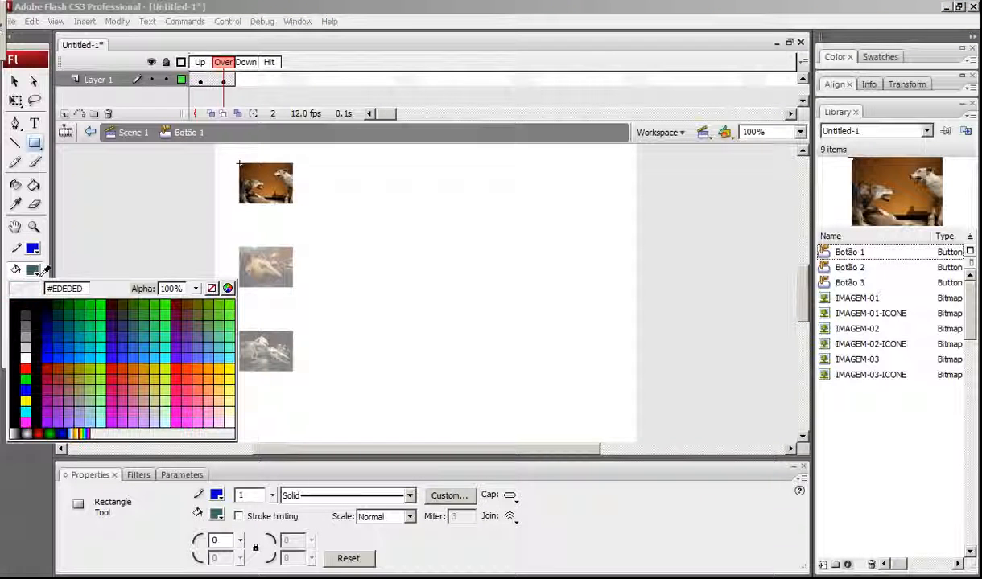
left_click(211, 288)
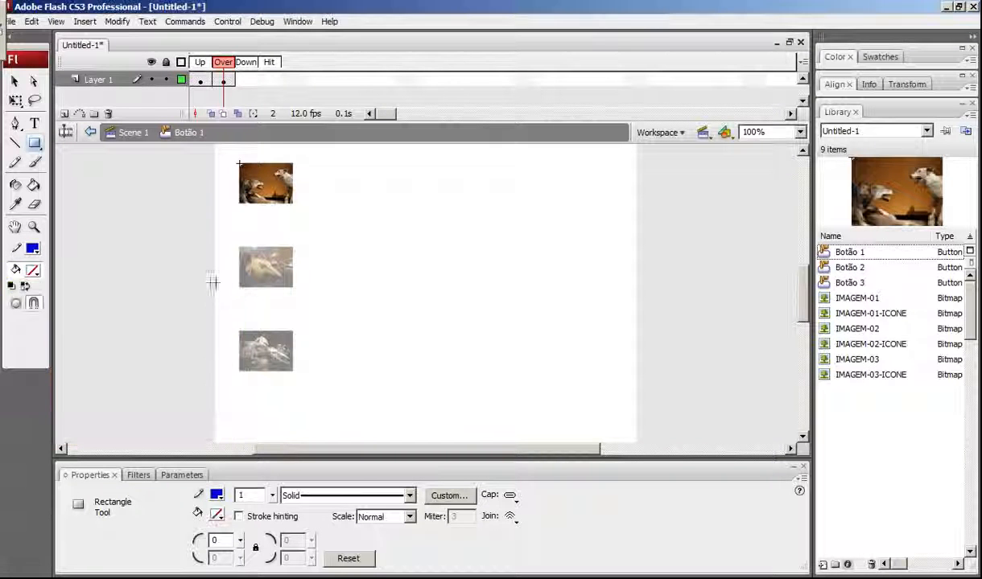
left_click_drag(234, 158, 300, 211)
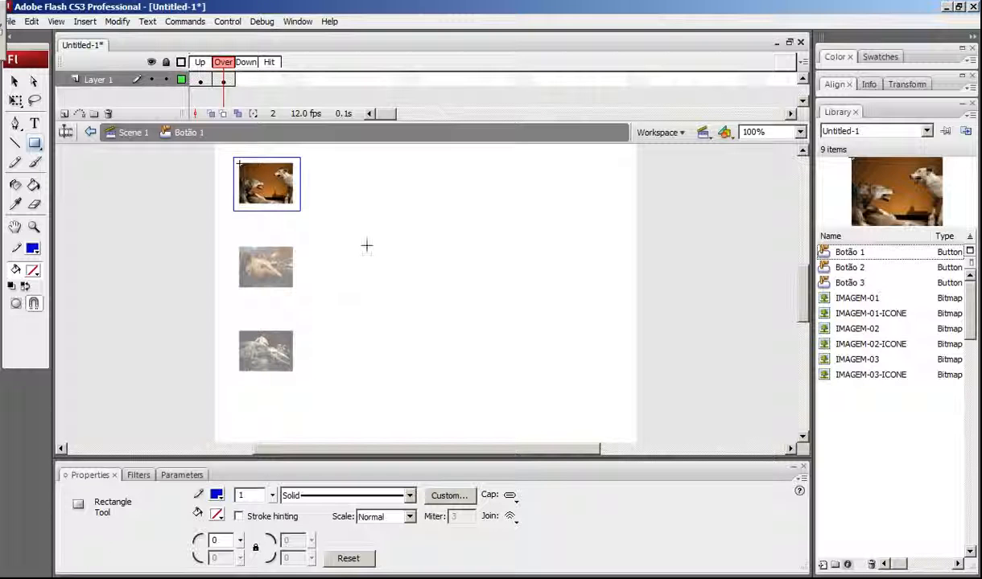
key("ctrl+Return")
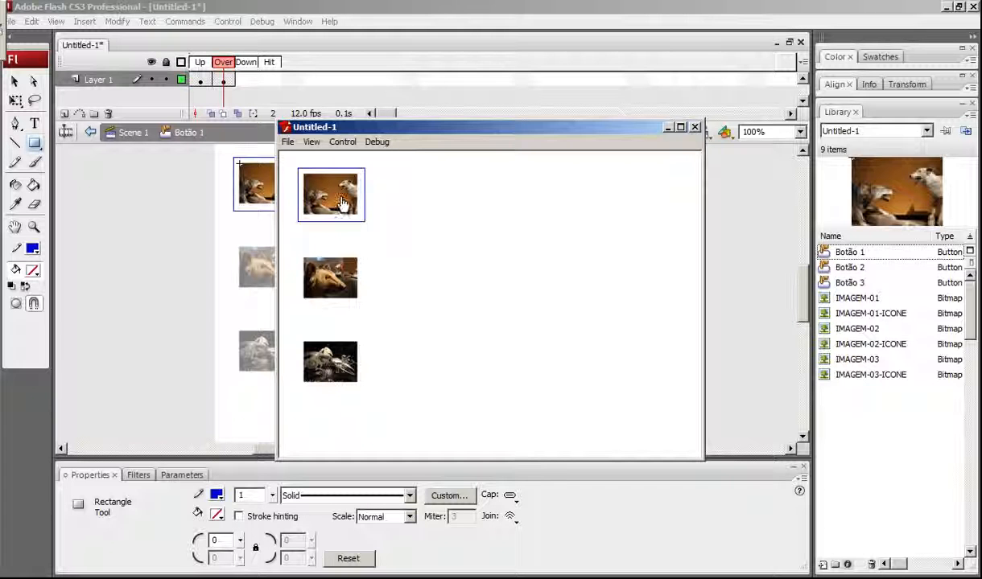
Close the movie preview and insert a keyframe in the Down state of Botão 1
left_click(694, 128)
left_click(246, 80)
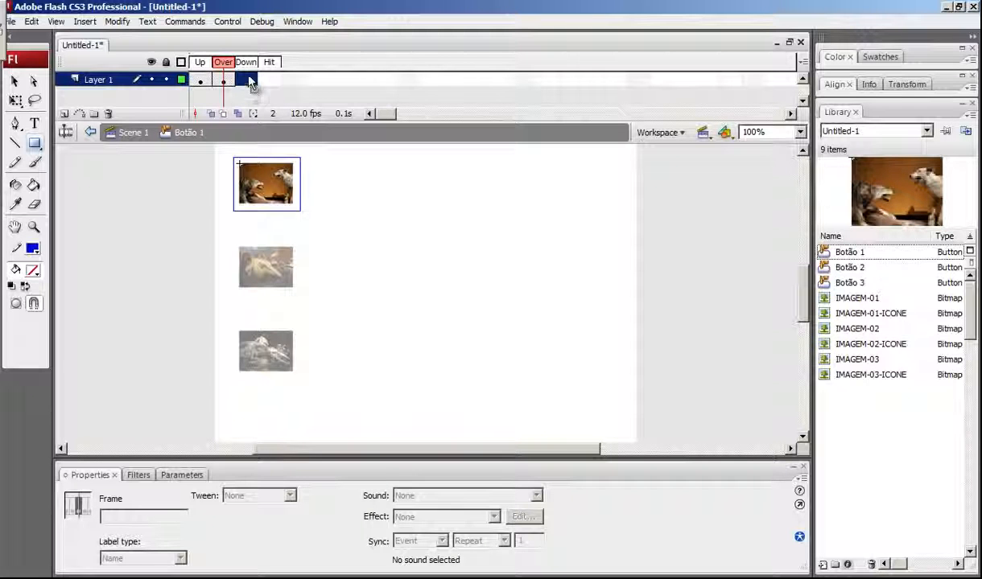
key("F6")
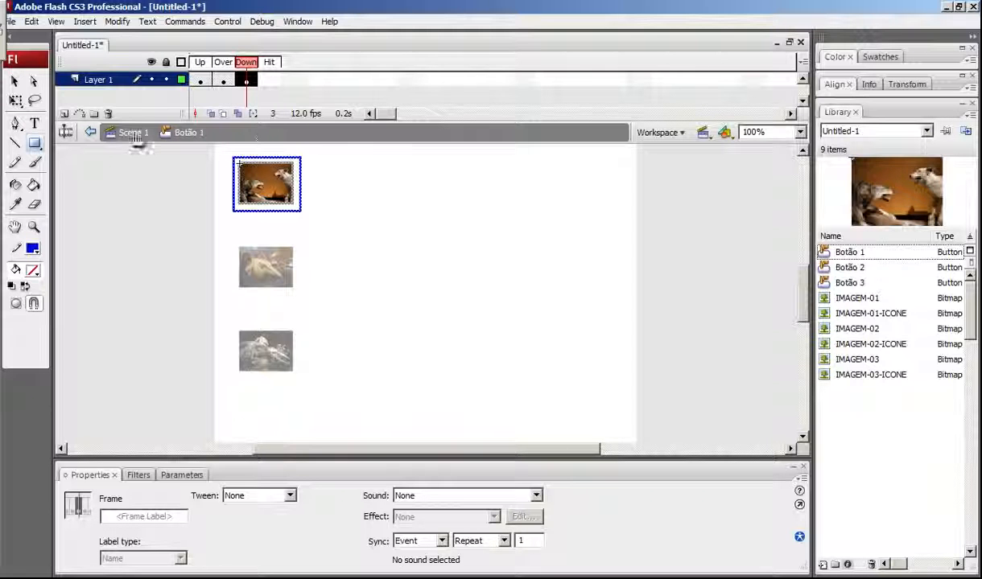
Change the stroke of the whole rectangular outline around the icon in the Down frame to red
key("v")
left_click(229, 226)
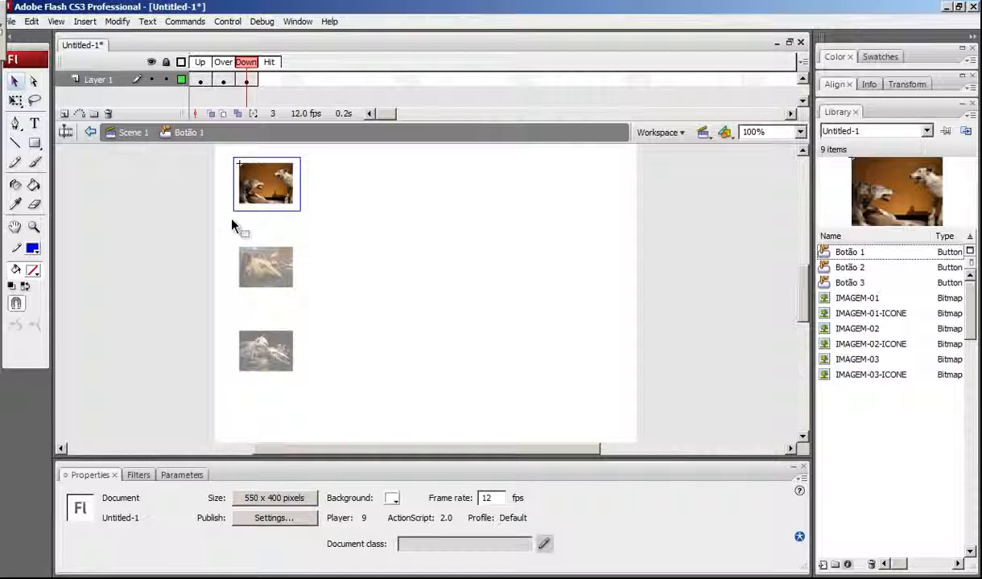
double_click(240, 211)
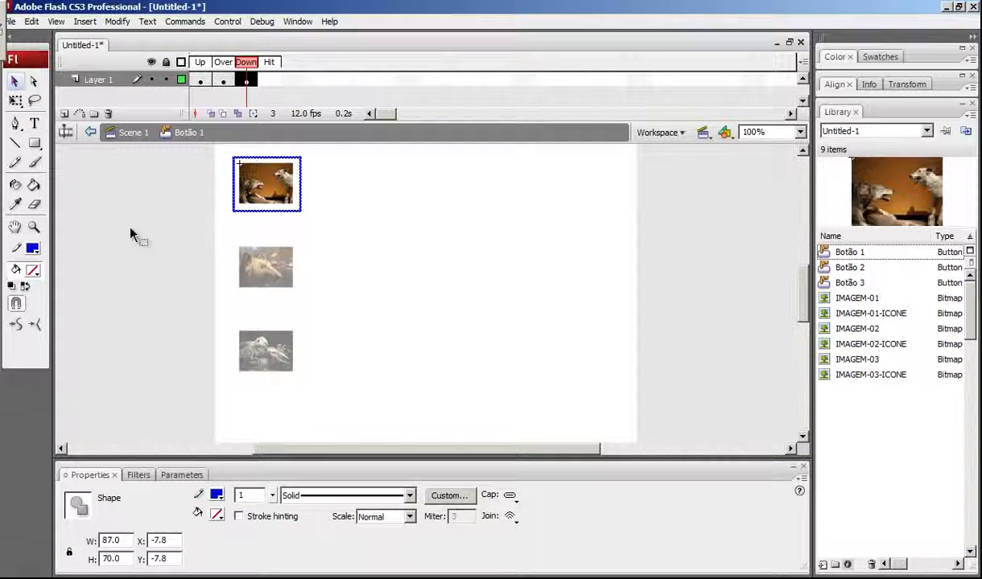
left_click(35, 252)
left_click(24, 322)
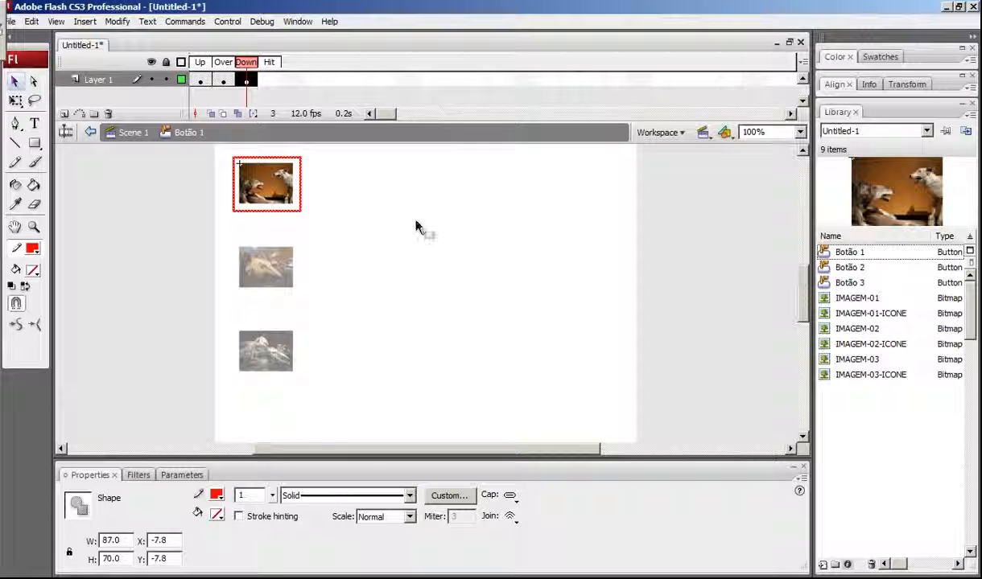
Test the Down state of the first icon button in the movie preview and close the preview
key("ctrl+Return")
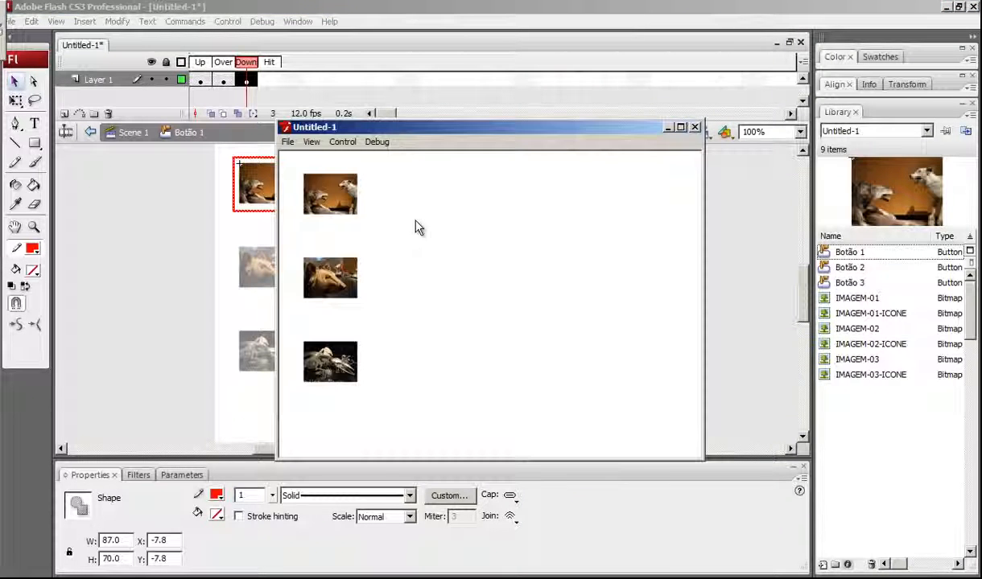
left_click(338, 201)
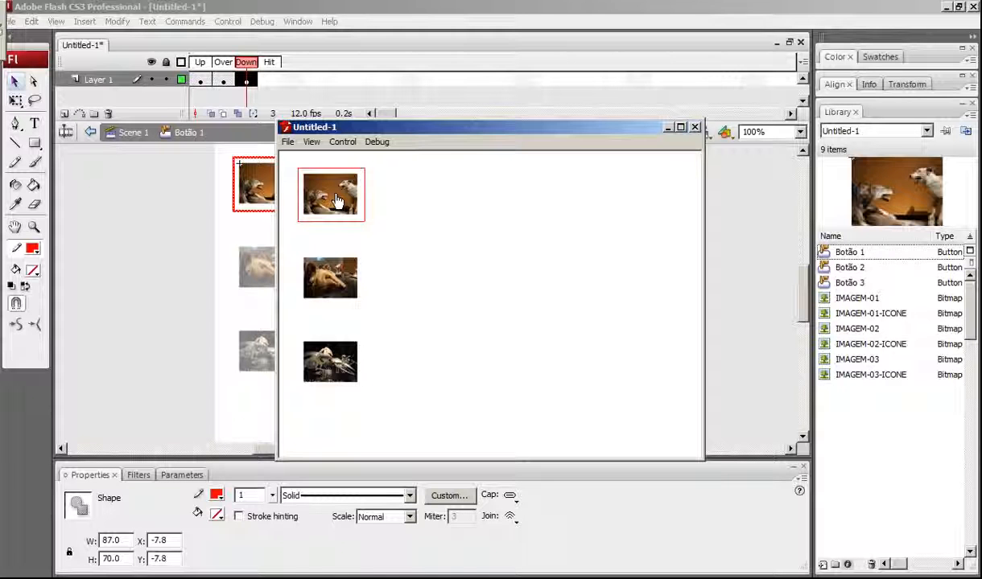
left_click(337, 200)
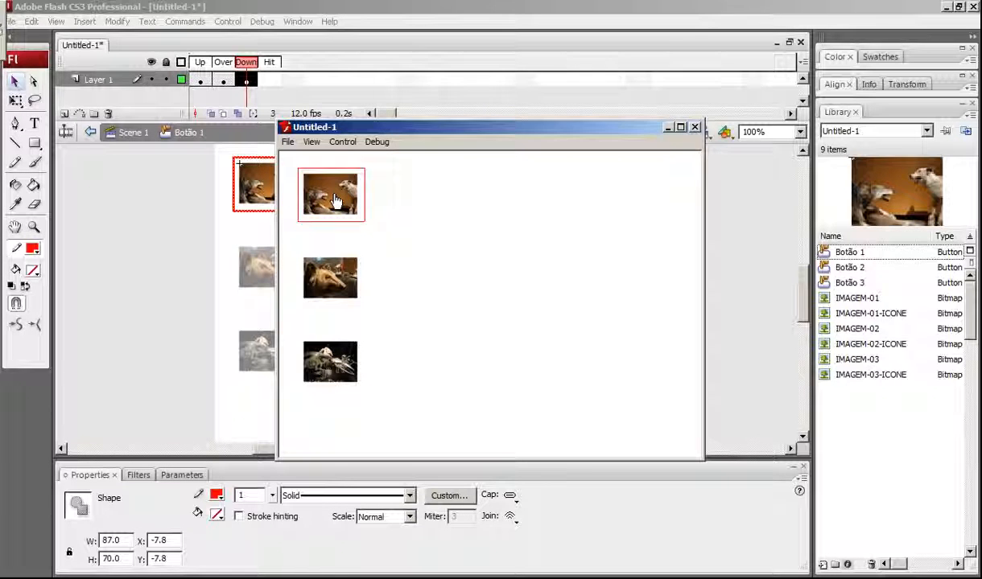
left_click(692, 129)
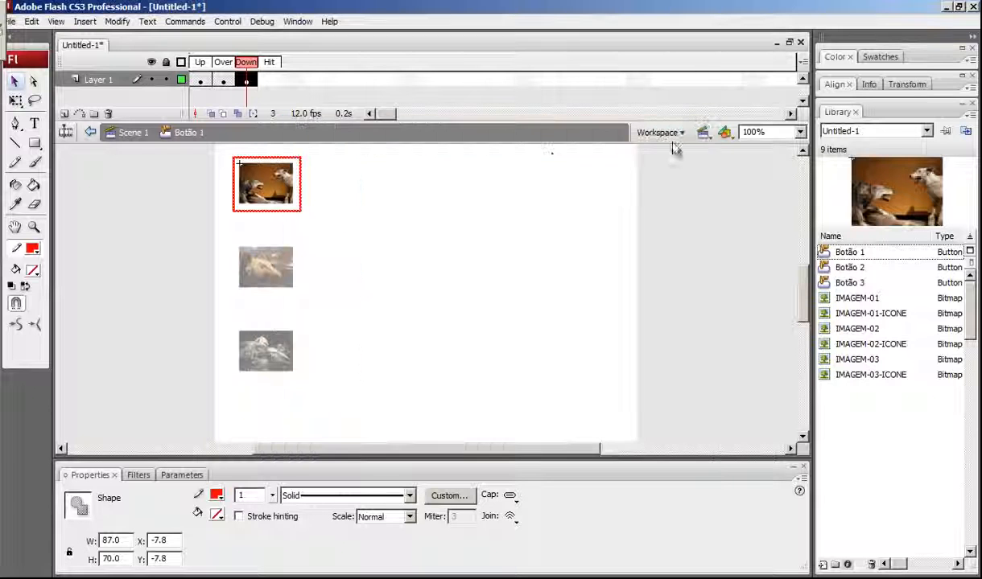
Insert a keyframe in the Hit state and draw a dark green filled rectangle there, slightly larger than the icon's outline, as the active area
left_click(271, 82)
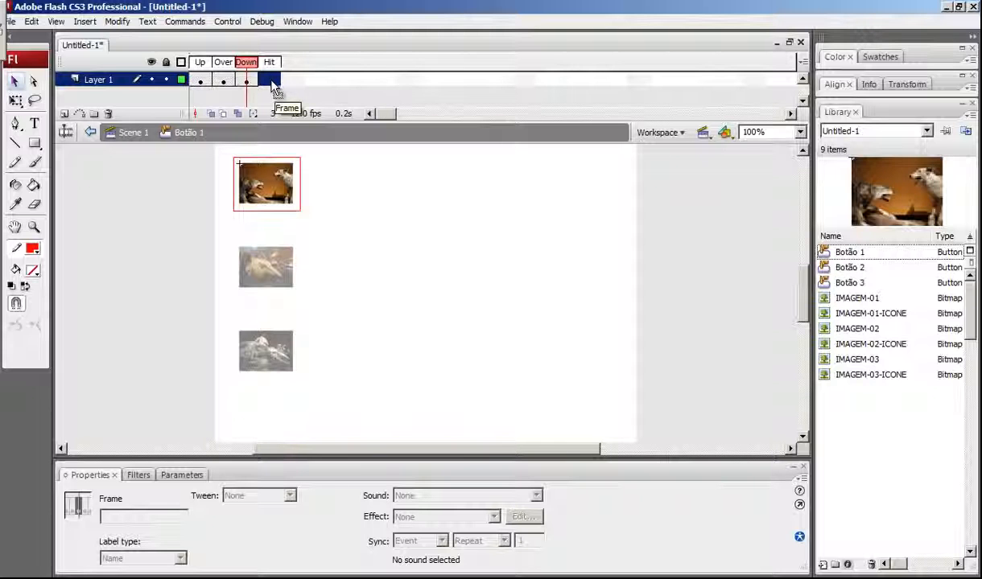
key("F6")
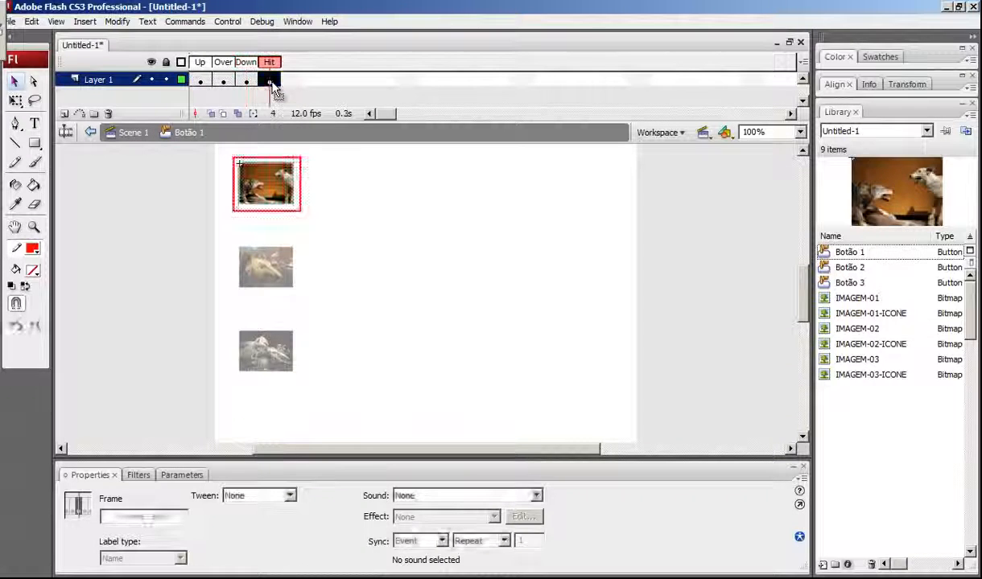
key("r")
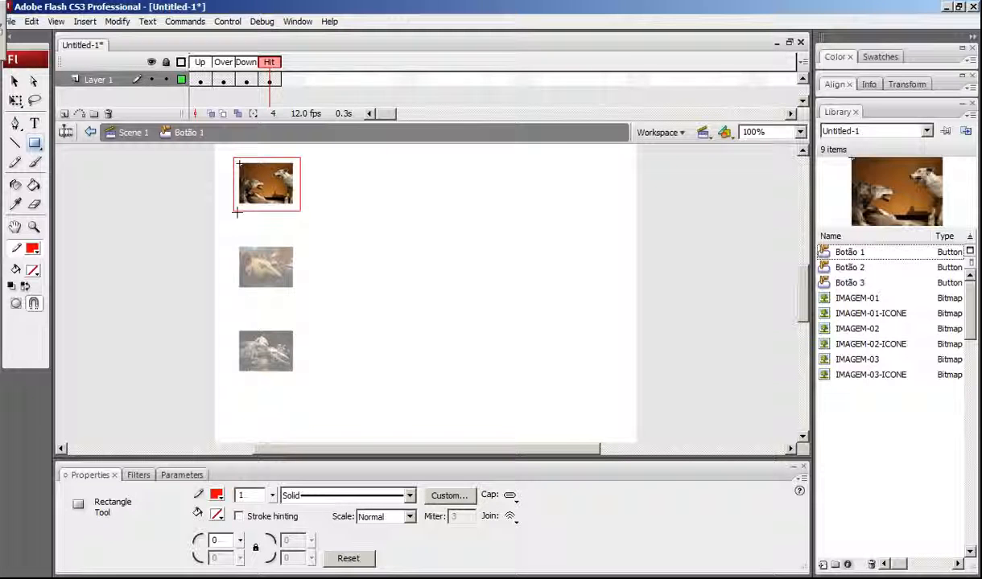
left_click(35, 273)
left_click(68, 303)
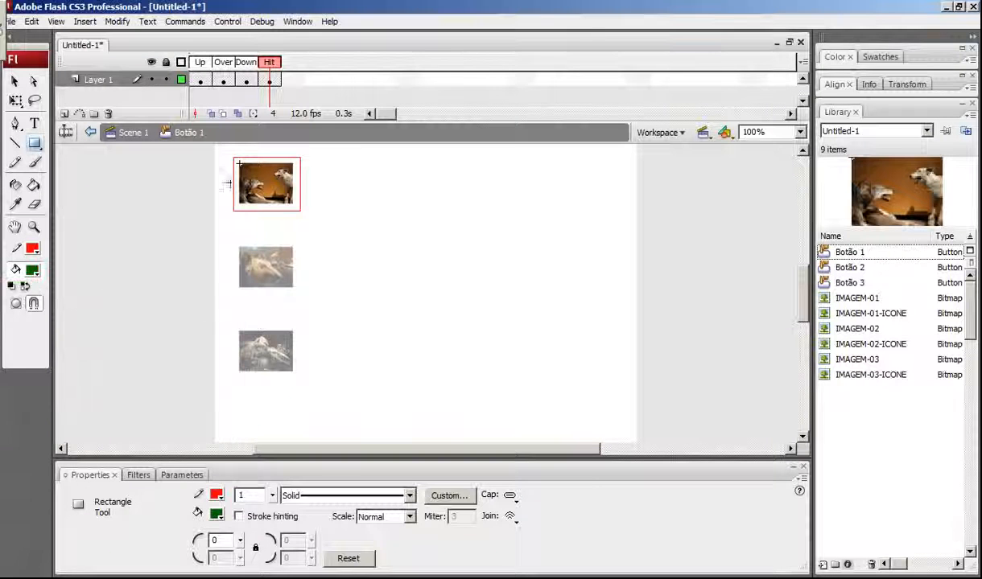
left_click_drag(223, 152, 312, 220)
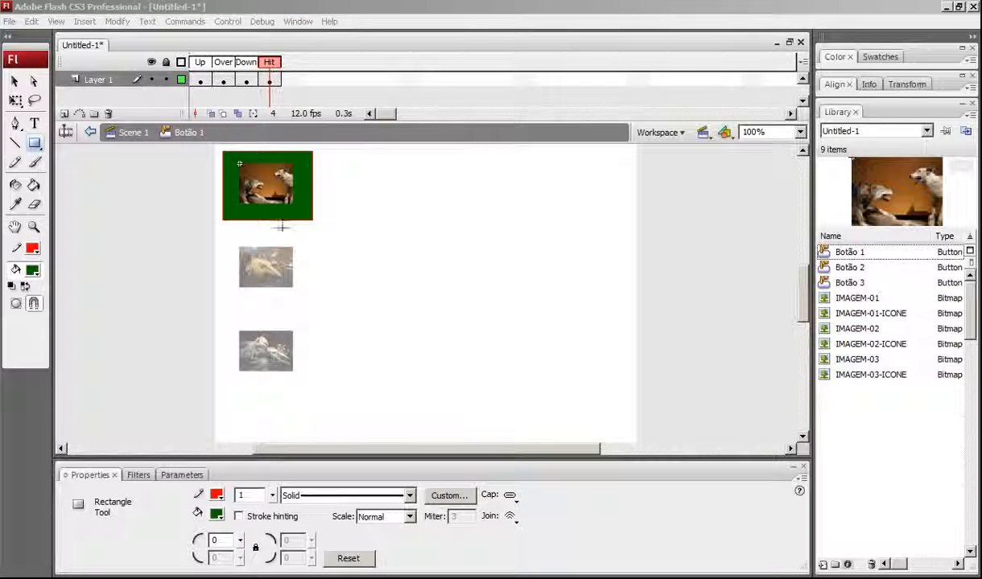
Test the enlarged hit area of the first icon button in the movie preview and close the preview
key("ctrl+Return")
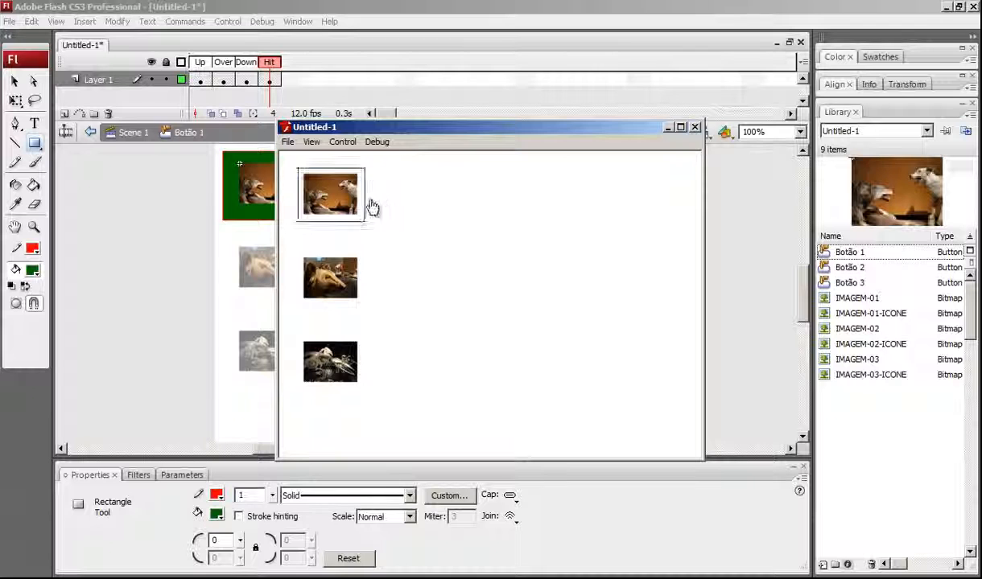
left_click(329, 197)
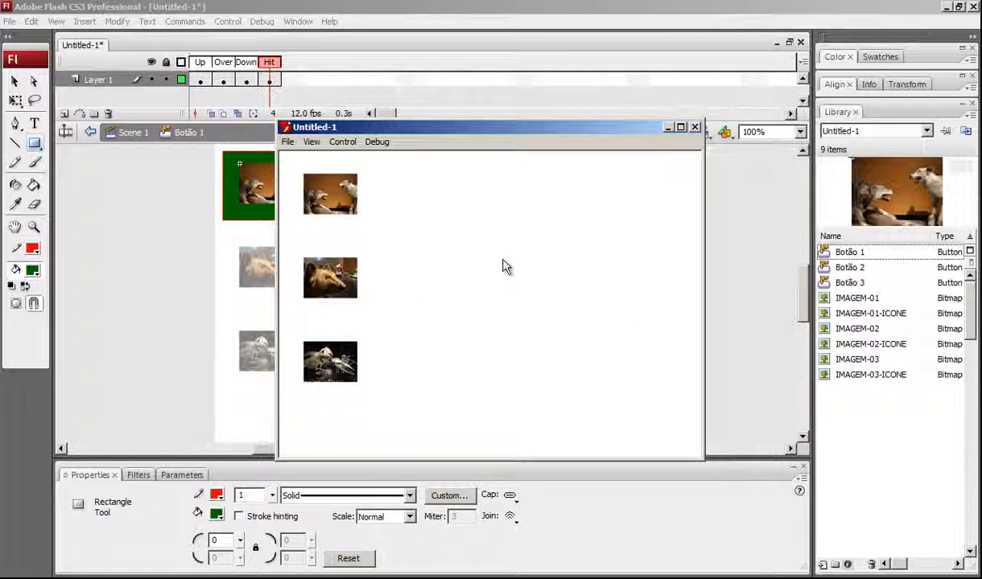
left_click(695, 128)
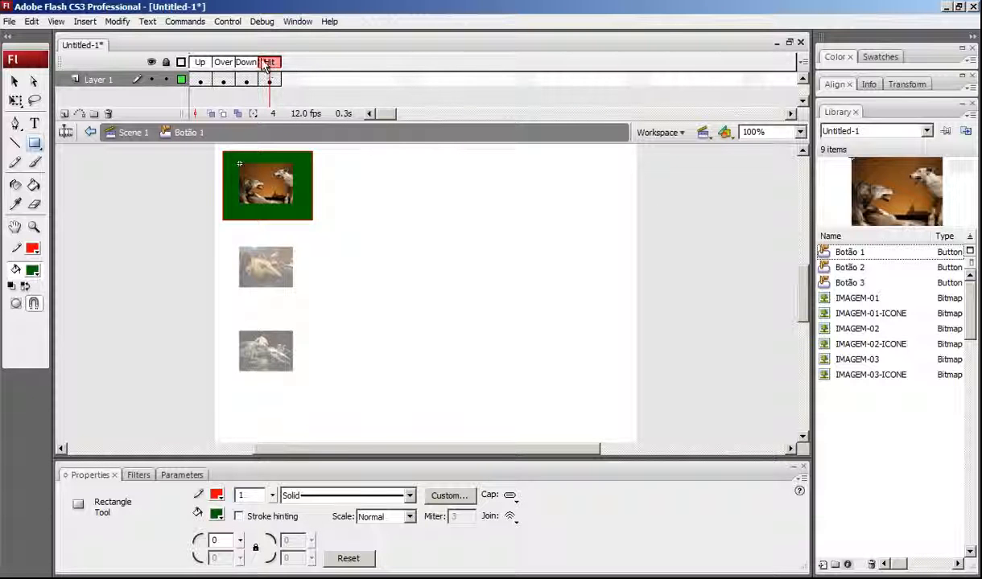
Place IMAGEM-01 from the library beside the icons in the Over frame of Botão 1, and test its rollover in the movie preview
left_click(224, 66)
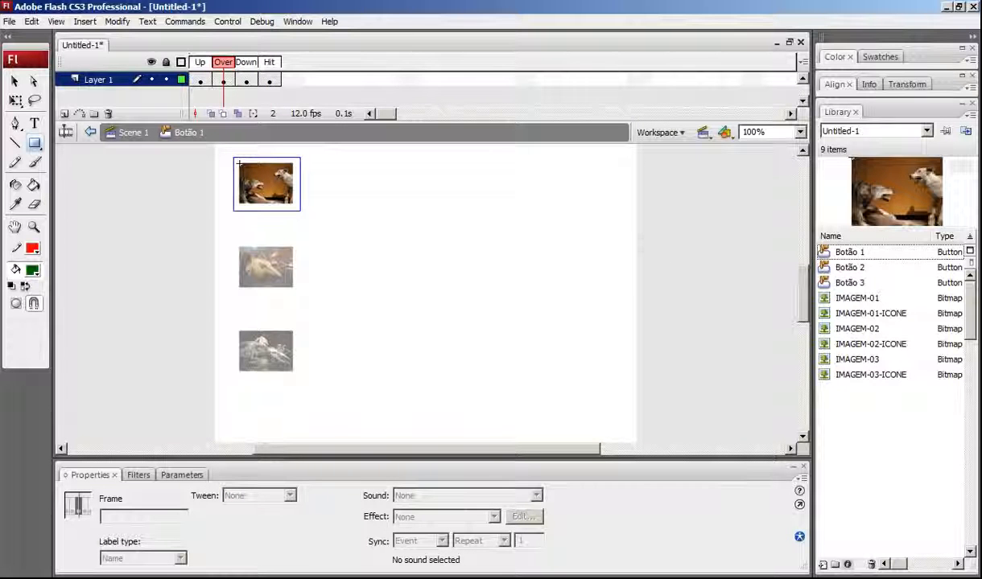
left_click_drag(837, 304, 471, 288)
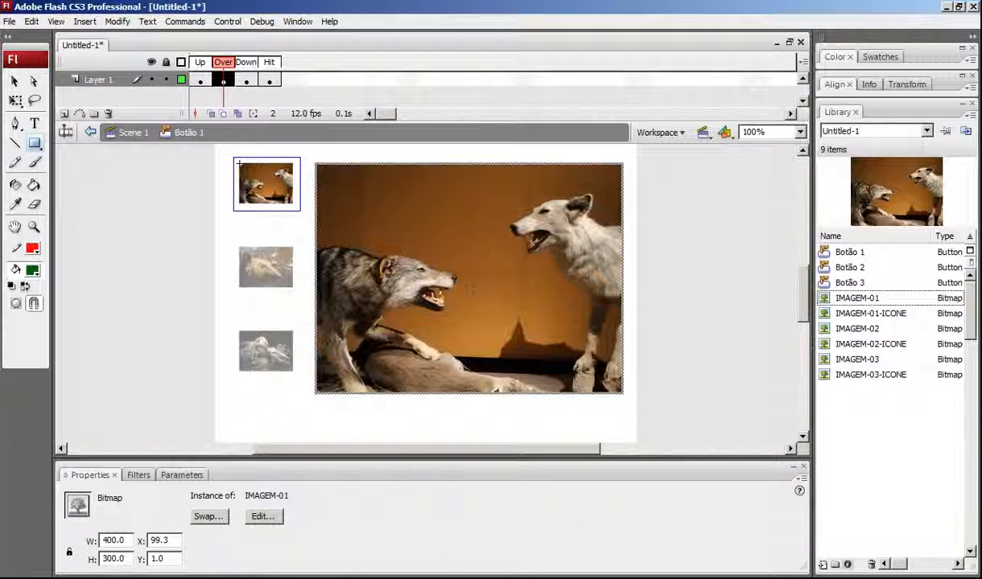
key("ctrl+Return")
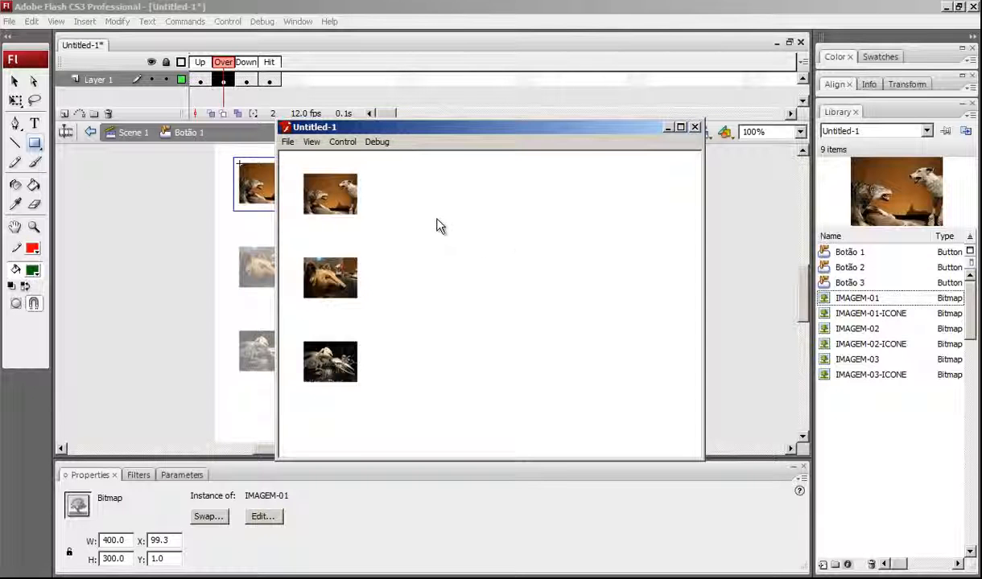
mouse_move(346, 209)
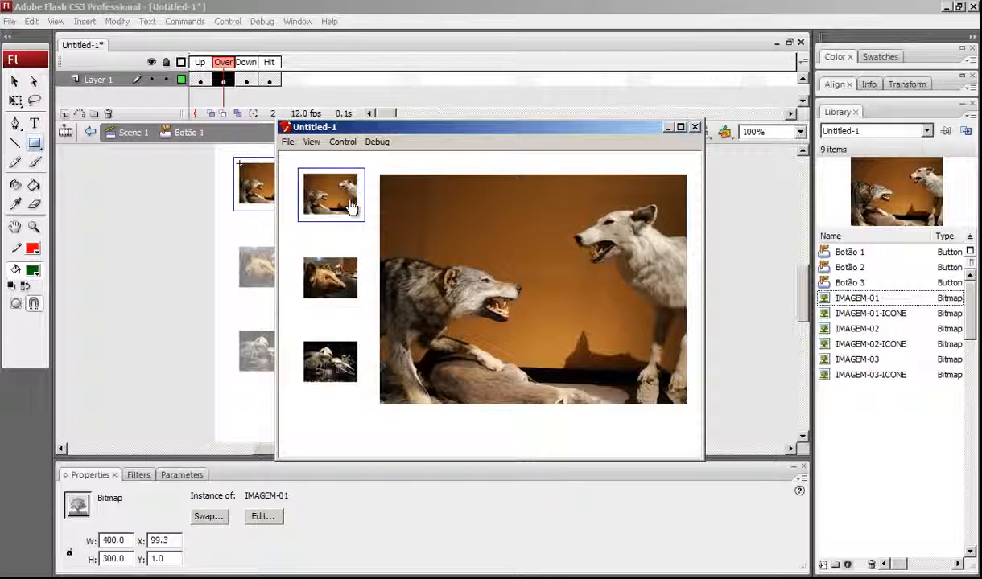
left_click(696, 128)
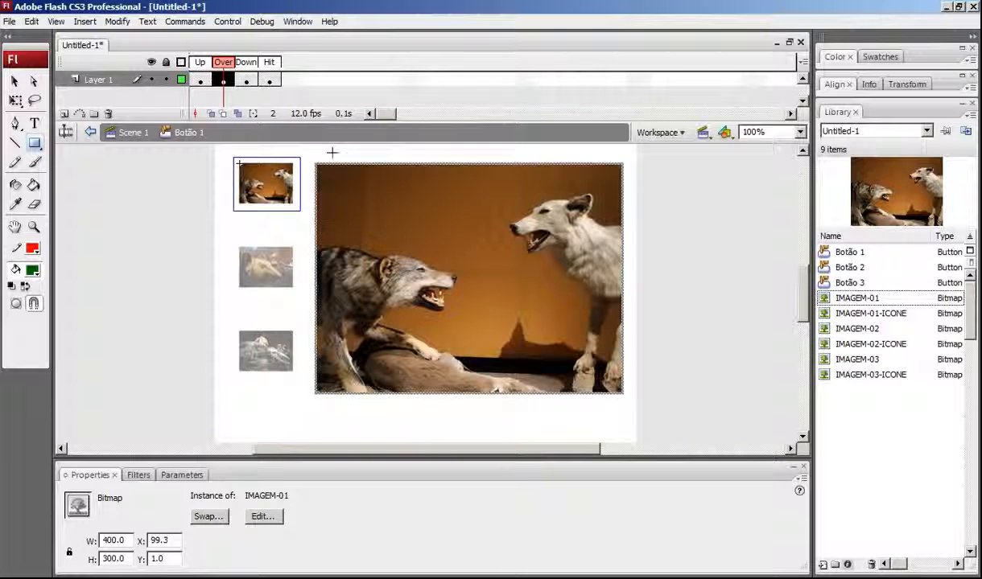
Copy the large photo from the Over frame and paste it in place in the Down frame
left_click(15, 82)
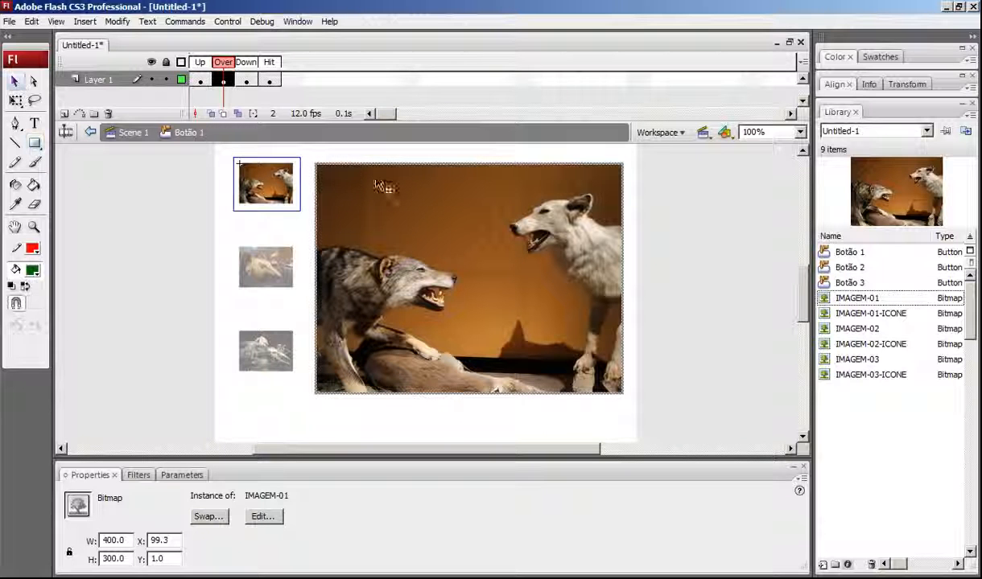
left_click(391, 157)
left_click(391, 197)
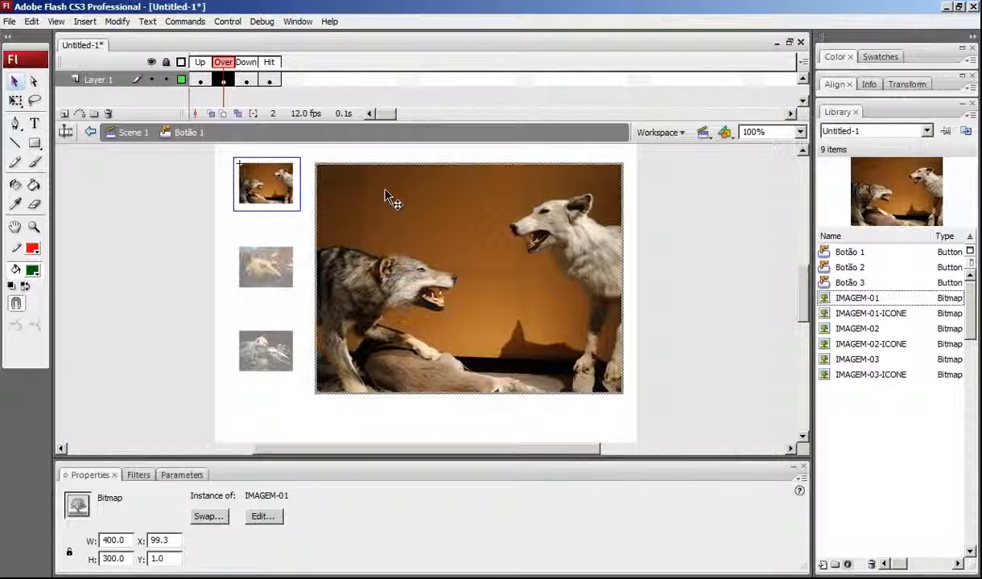
left_click(246, 80)
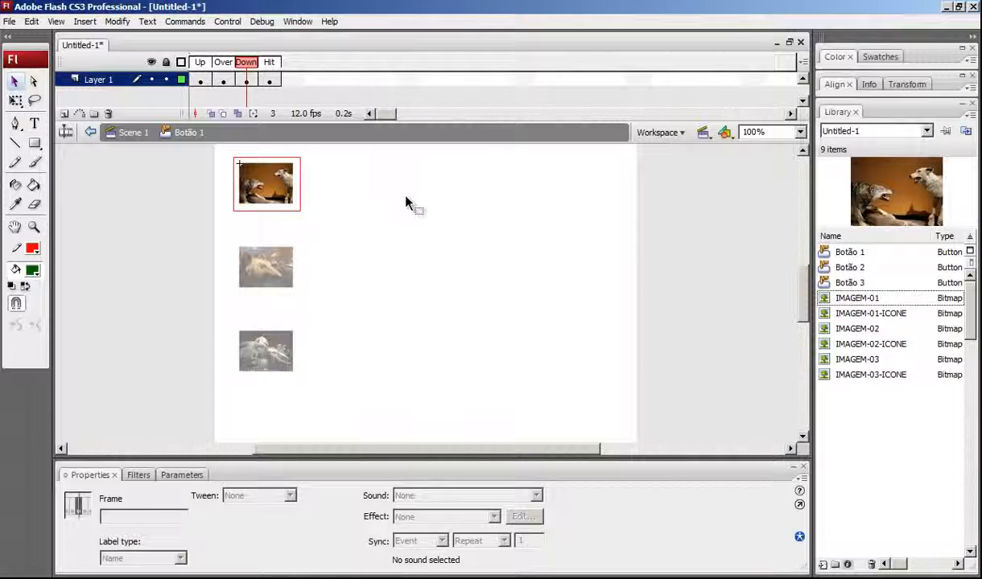
key("ctrl+shift+v")
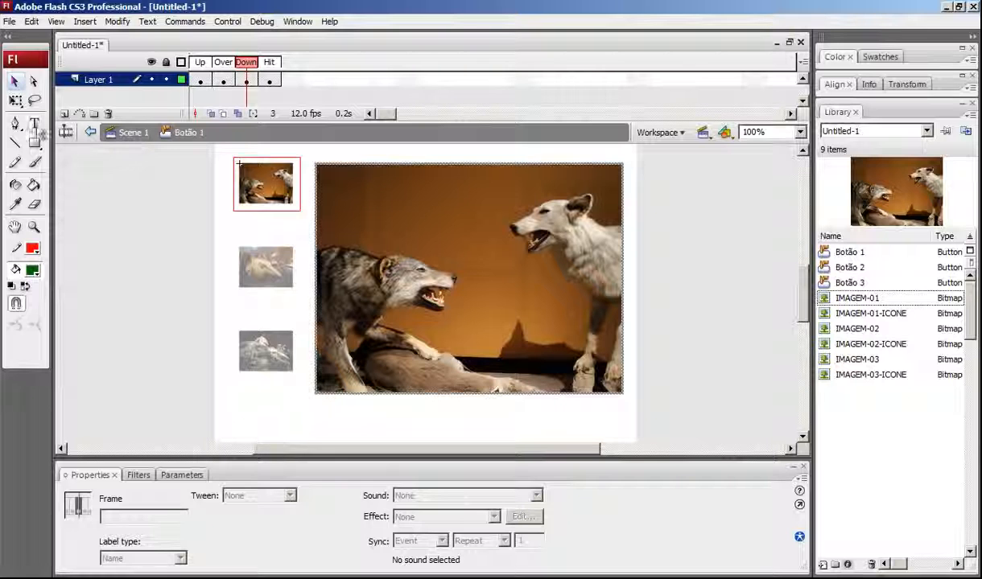
Add the static text "Legenda" in Arial near the large photo's lower-left corner in the Down frame
left_click(34, 123)
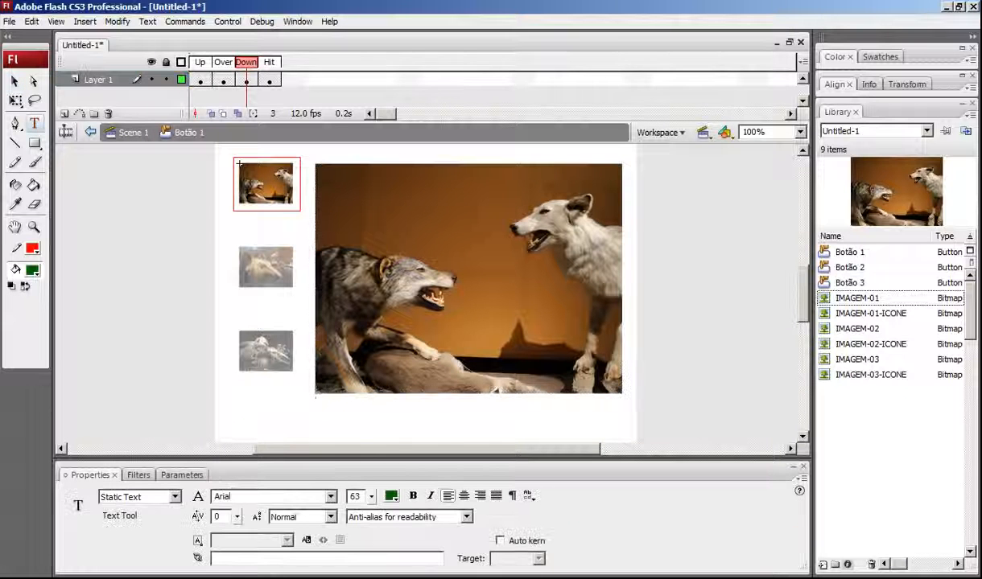
left_click(321, 418)
type("L")
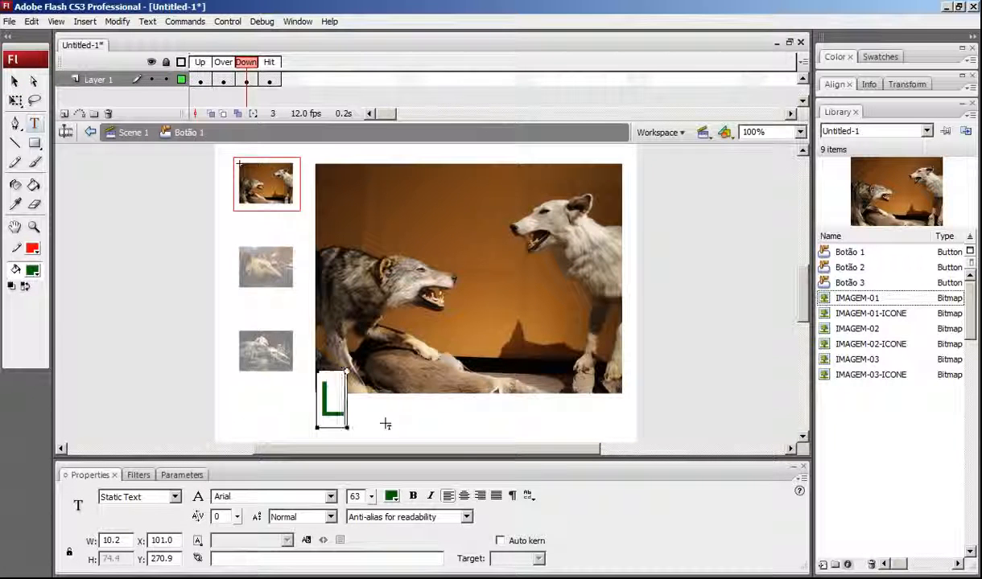
type("egenda")
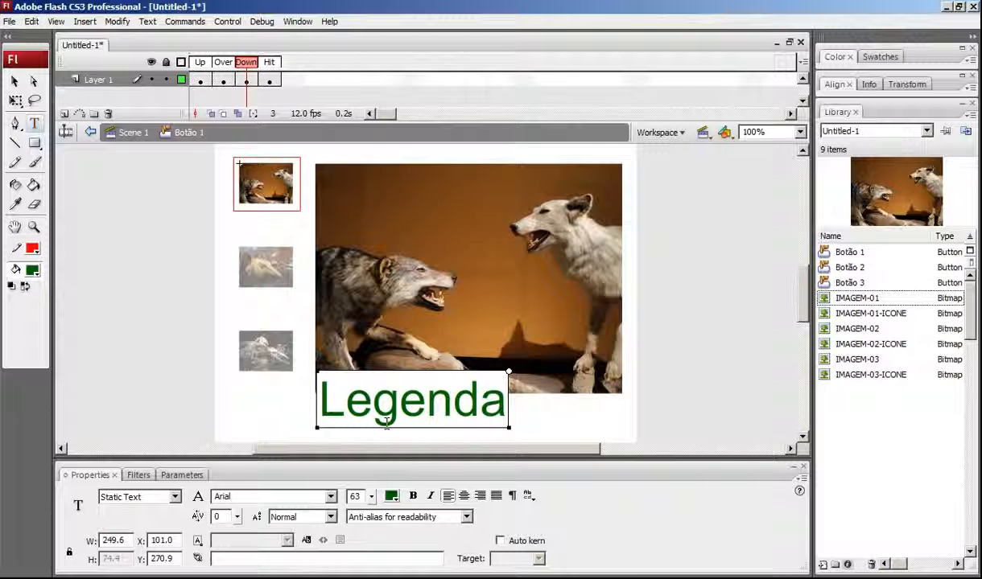
Set the caption's font size to 36 and move it just below the photo, aligned with the photo's right edge
left_click(14, 81)
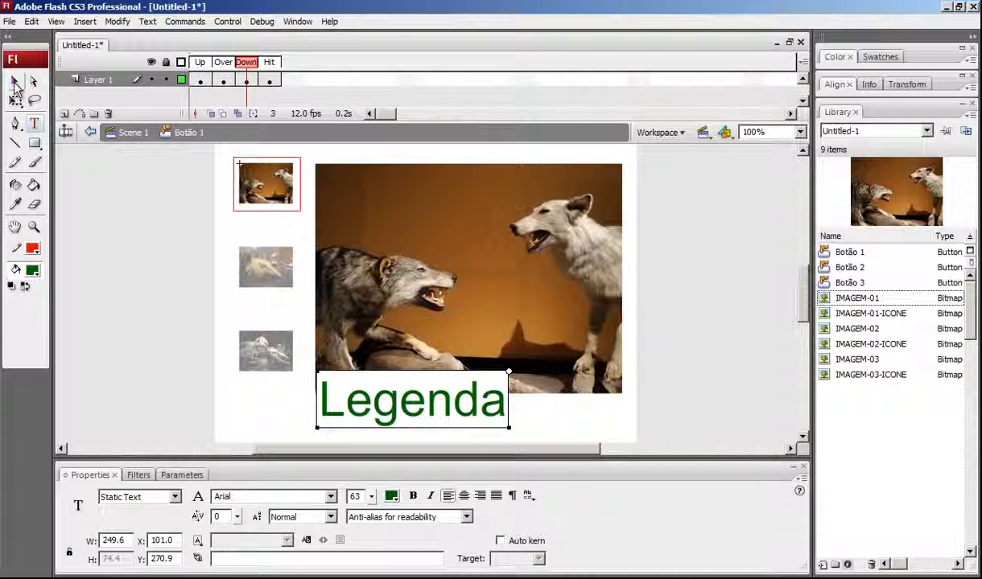
left_click_drag(371, 496, 374, 534)
left_click_drag(397, 399, 592, 425)
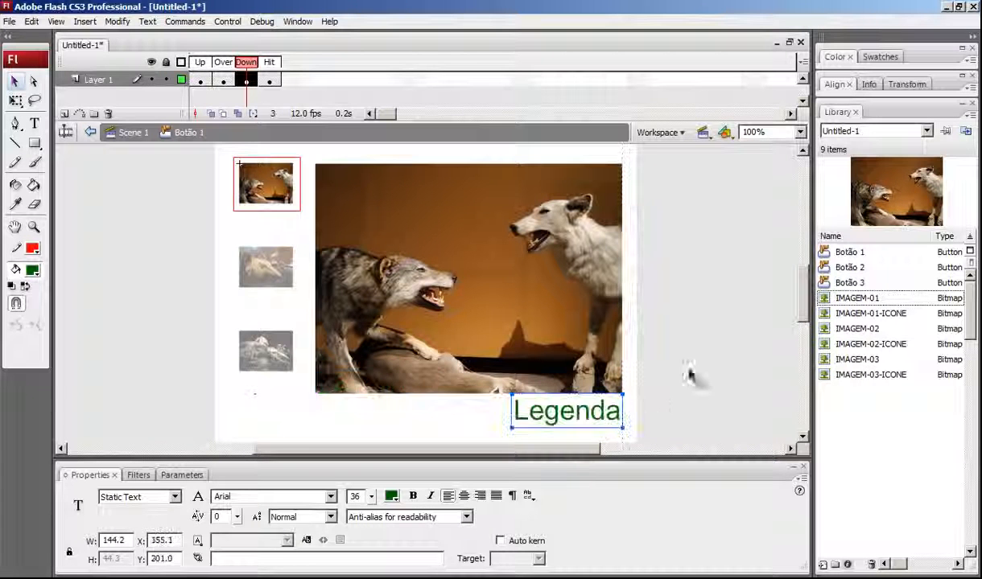
Test the first icon button's rollover photo and its Down-state caption in the movie preview
key("ctrl+Return")
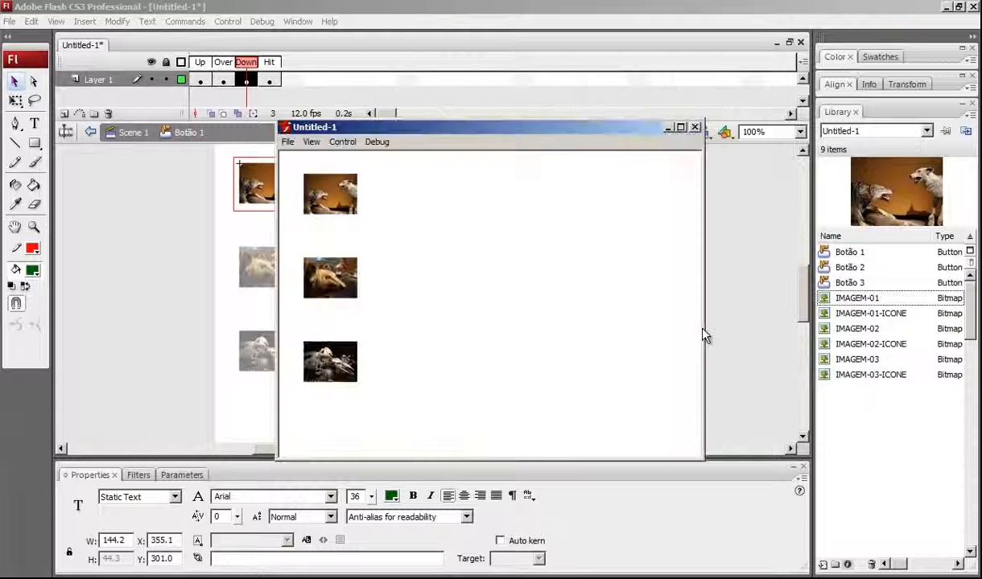
mouse_move(362, 197)
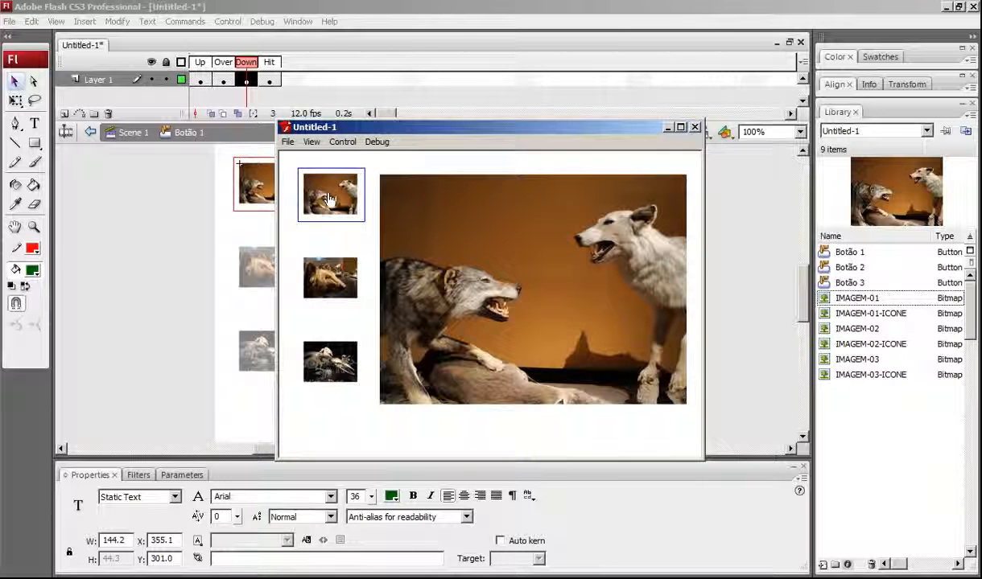
left_click(330, 202)
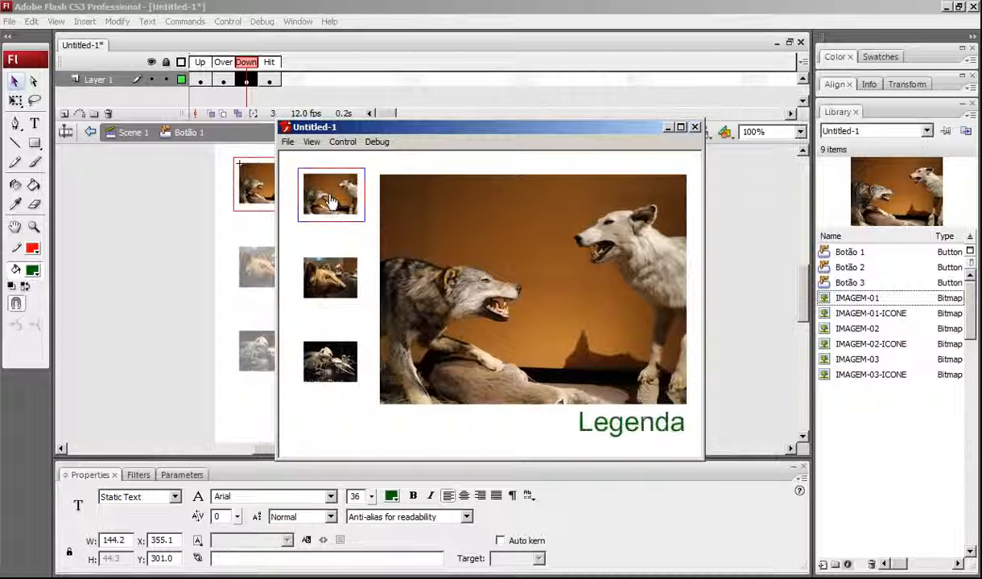
left_click(332, 201)
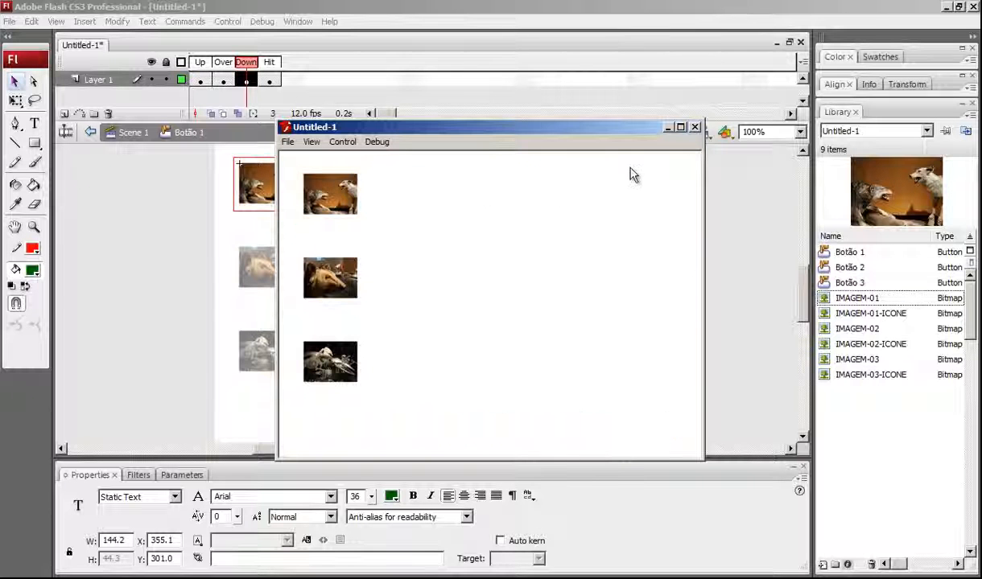
Close the preview, open the second icon button (Botão 2) for editing and insert keyframes in its Over, Down and Hit frames
left_click(695, 128)
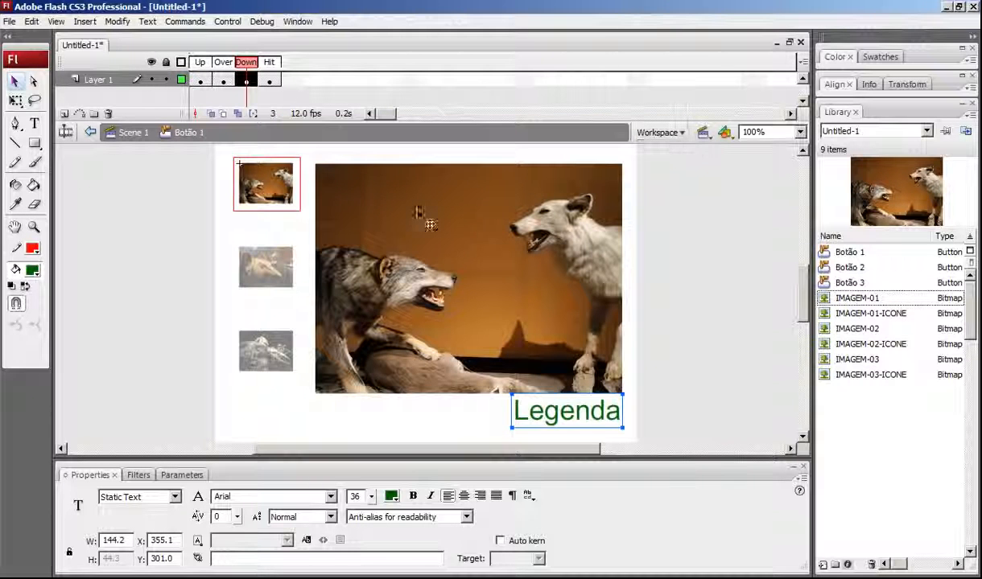
left_click(133, 136)
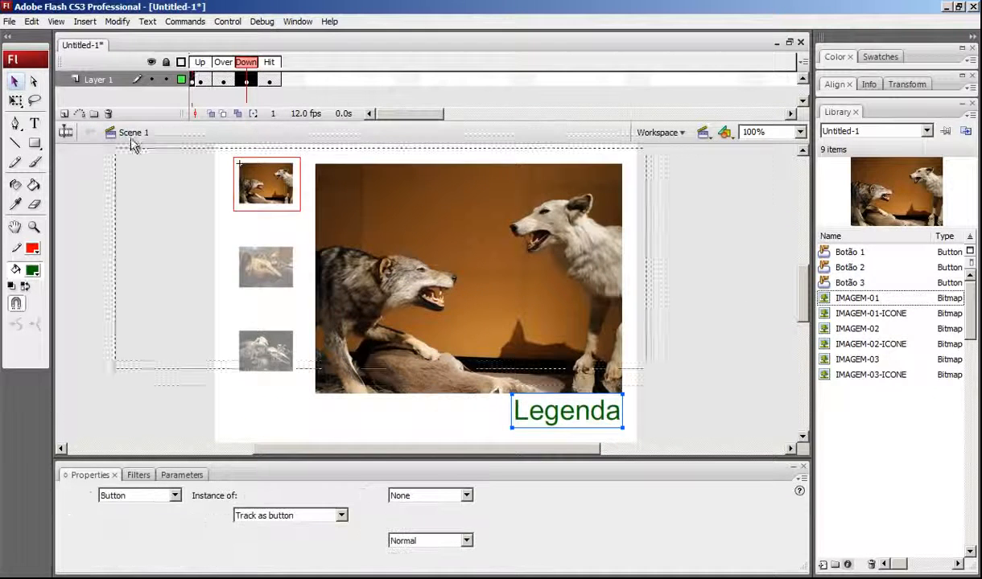
left_click(273, 275)
double_click(274, 275)
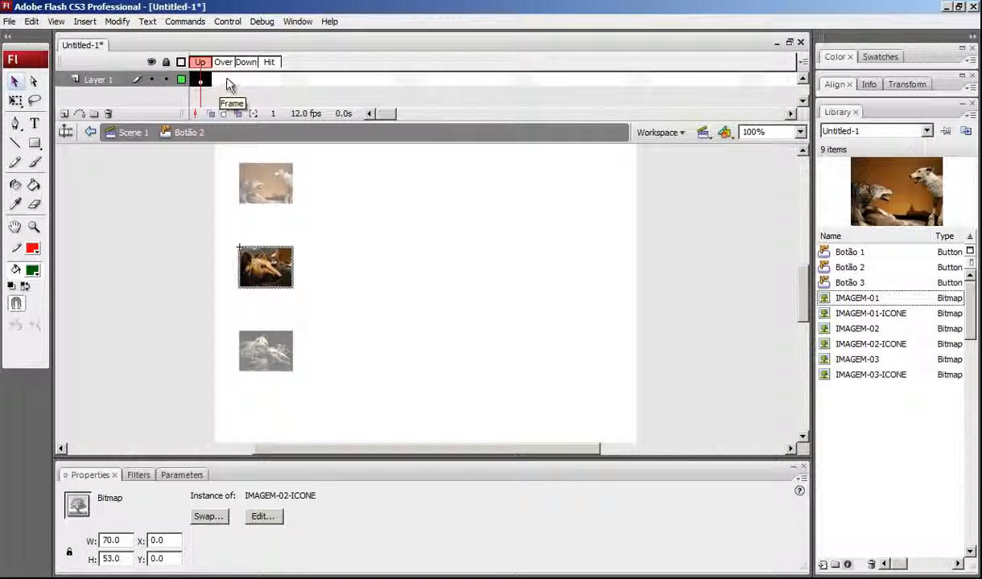
left_click(223, 80)
key("F6")
key("F6")
left_click(268, 83)
key("F6")
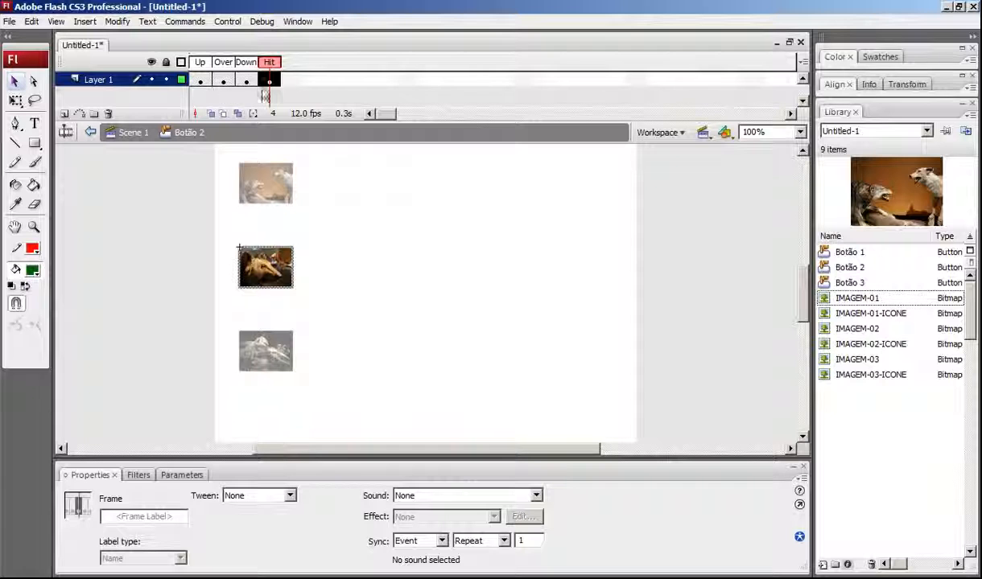
Place the large IMAGEM-02 photo beside the icons in Botão 2's Over frame and paste a copy in place in the Down frame
left_click(224, 81)
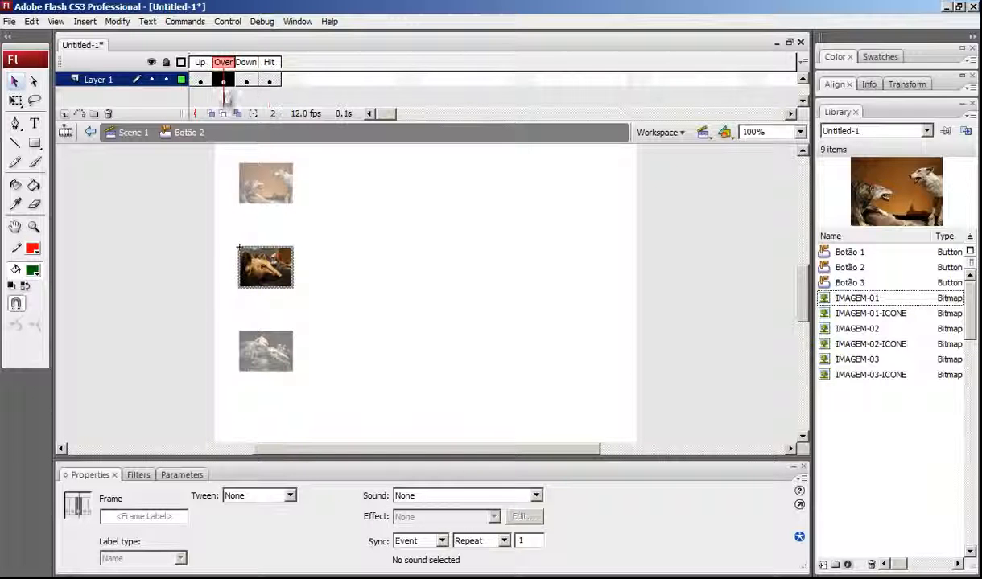
left_click_drag(831, 330, 465, 296)
left_click(246, 81)
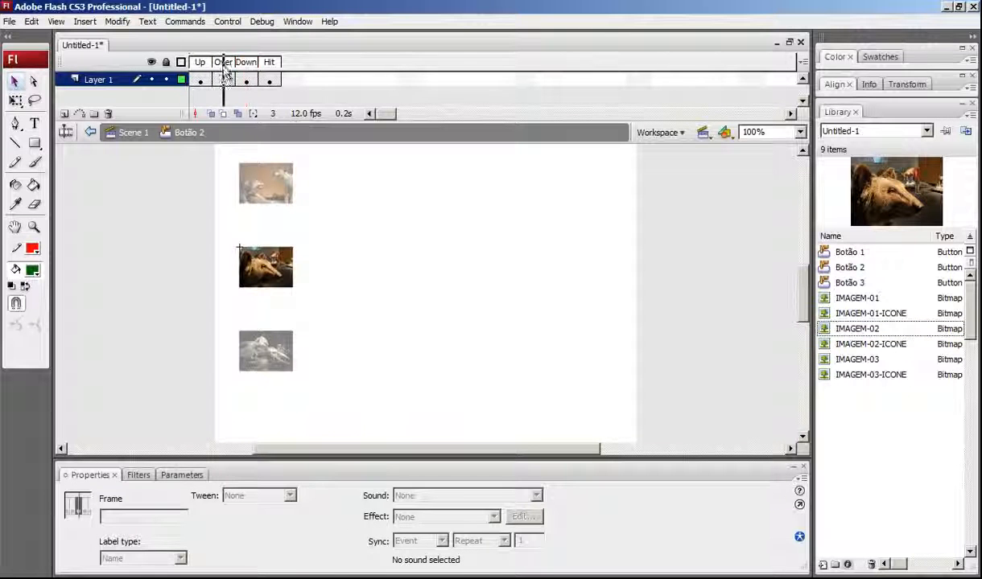
left_click(224, 80)
left_click(367, 235)
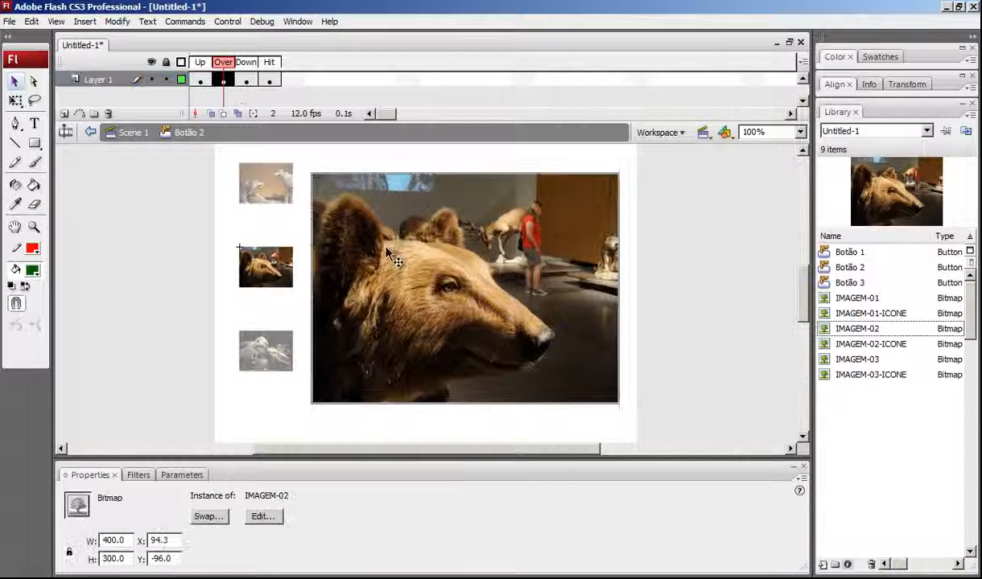
left_click(245, 80)
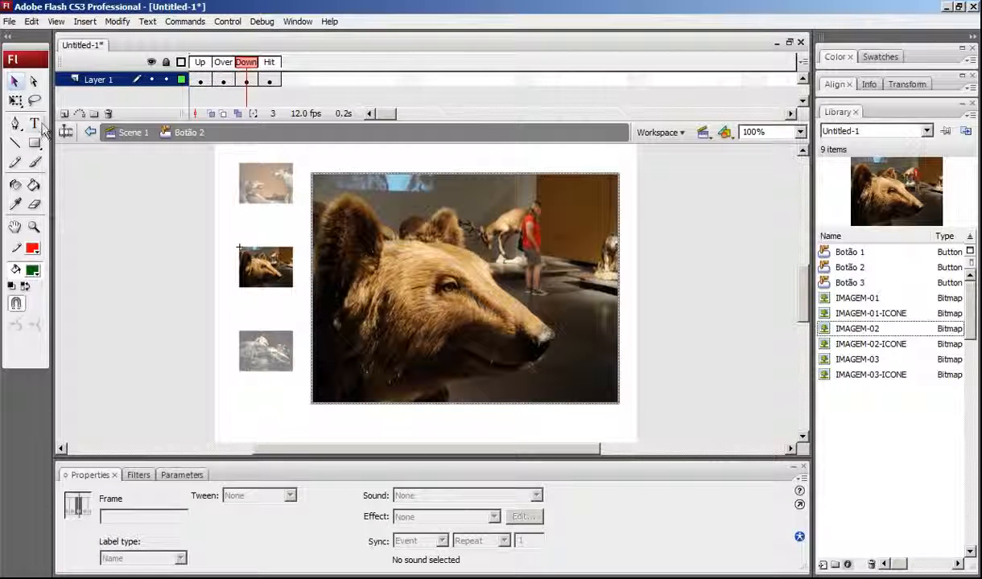
Add the static text "Legenda" just below the bear photo in the Down frame and shift it toward the photo's right edge
left_click(34, 123)
left_click(488, 410)
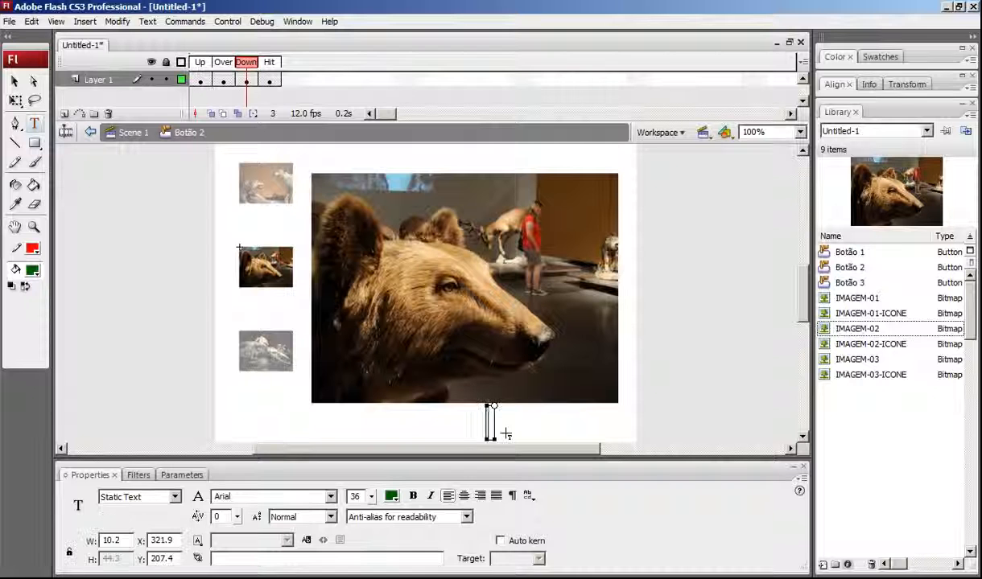
type("Legenda")
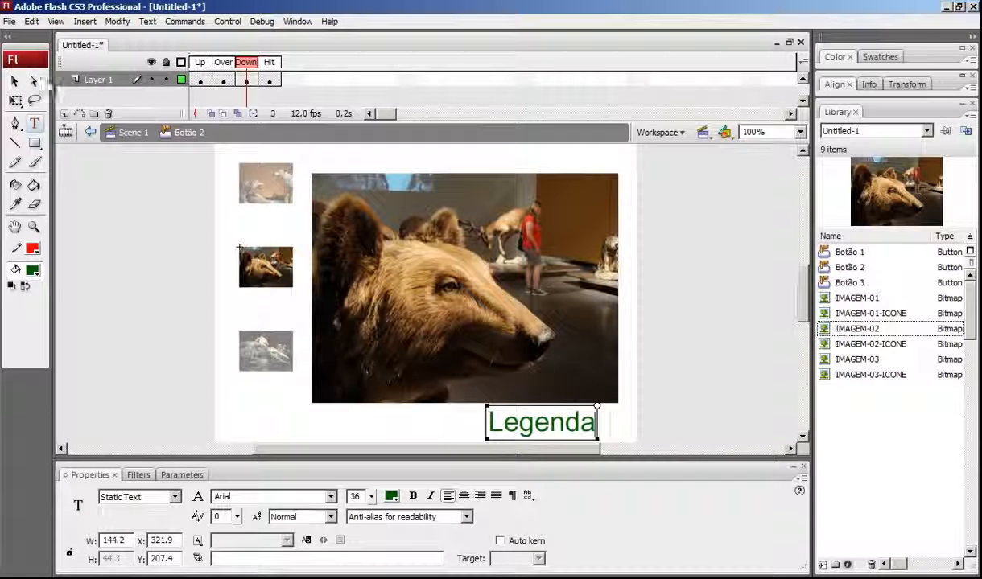
left_click(14, 81)
left_click_drag(529, 431, 548, 432)
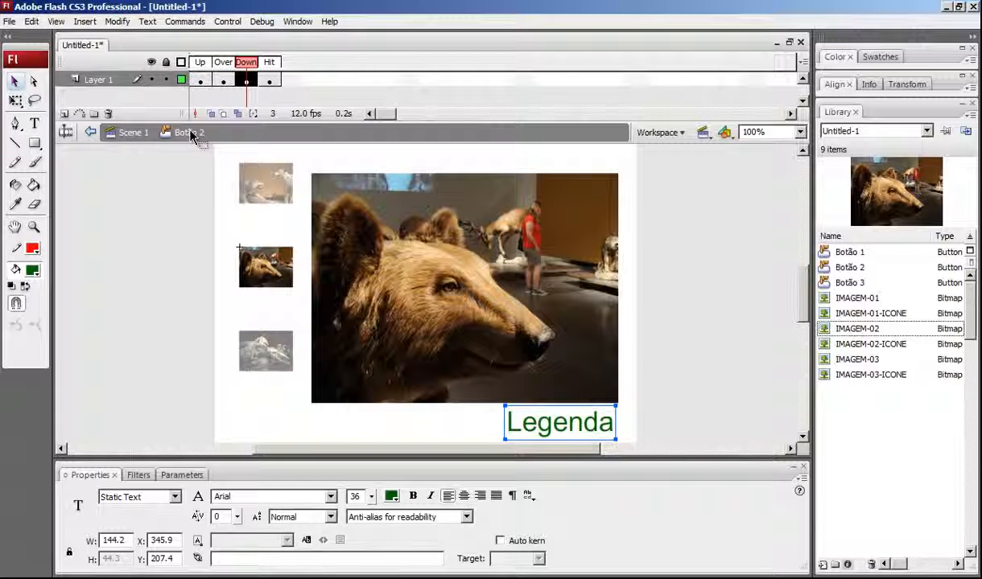
Return to Scene 1, open the third icon button (Botão 3) for editing and insert a keyframe in its Over frame
left_click(133, 136)
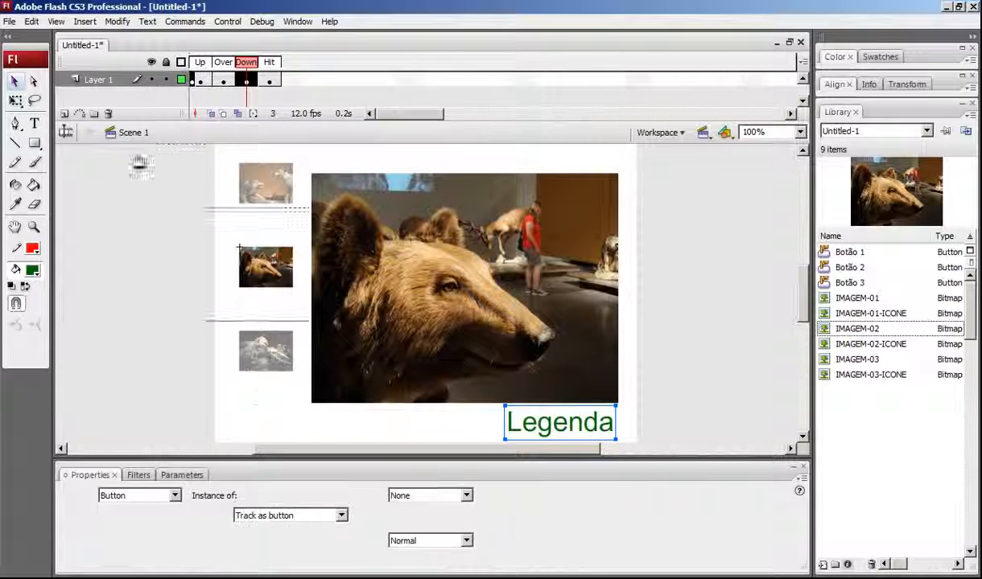
left_click(275, 360)
double_click(275, 362)
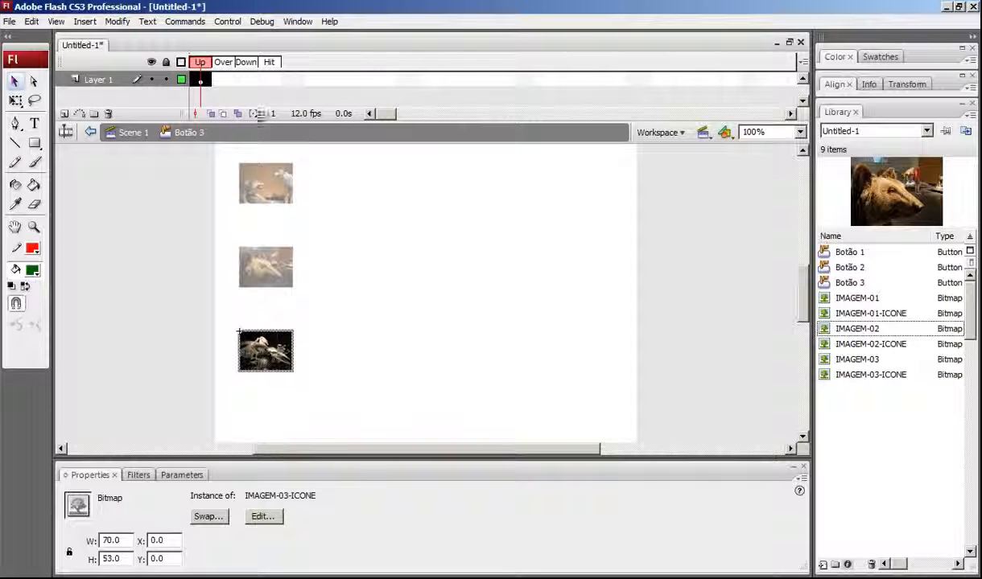
left_click(223, 80)
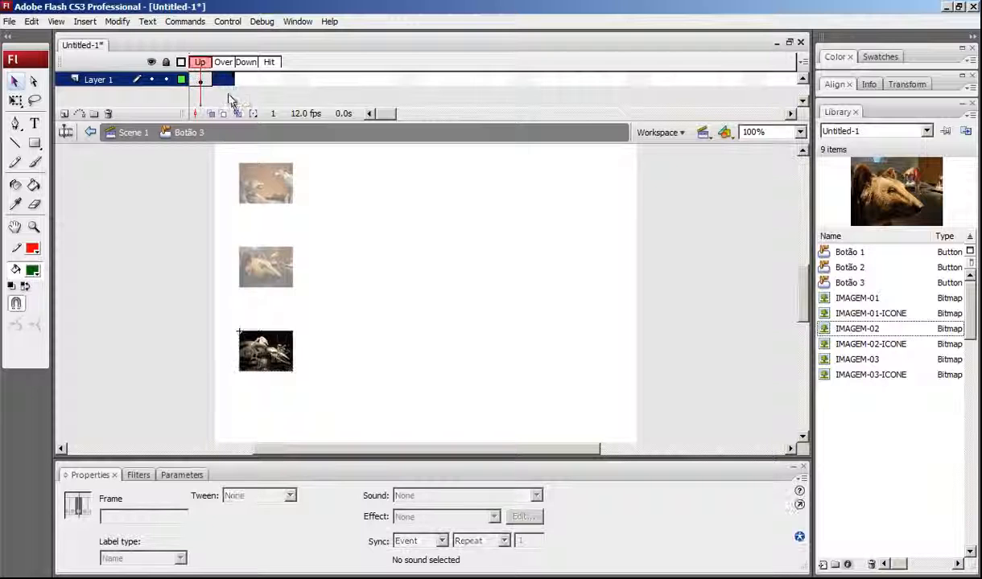
key("F6")
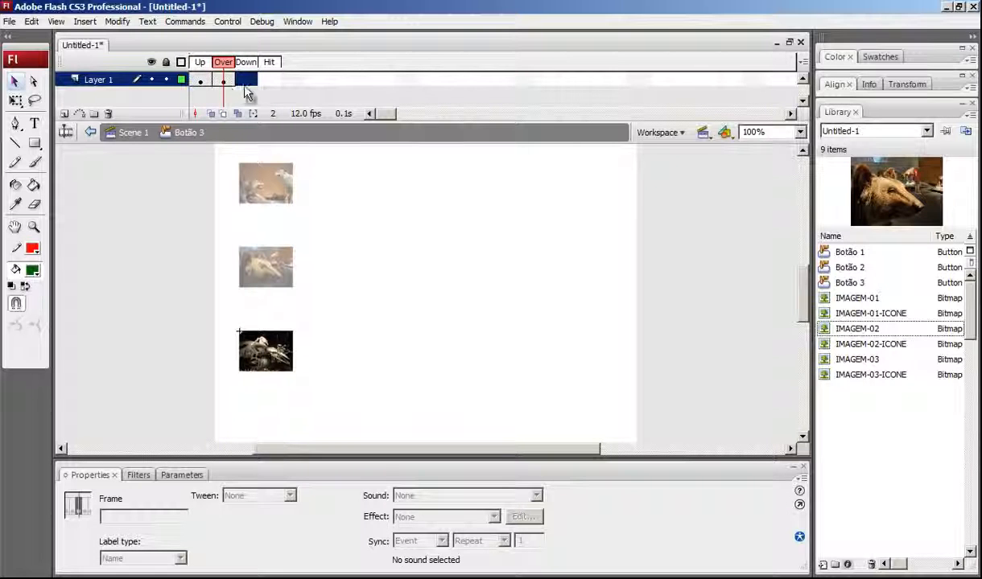
left_click(271, 81)
left_click(248, 83)
left_click(269, 81)
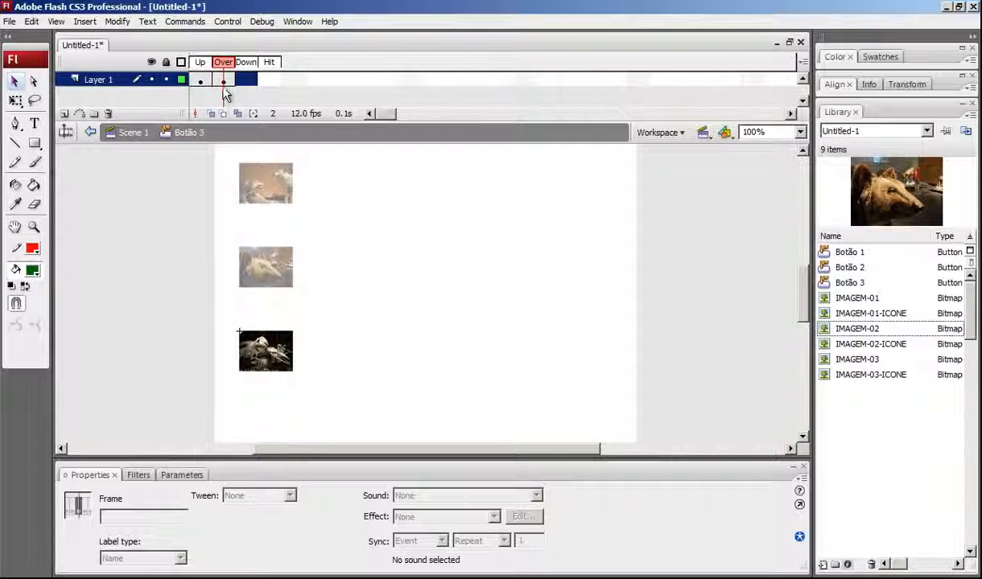
left_click(225, 81)
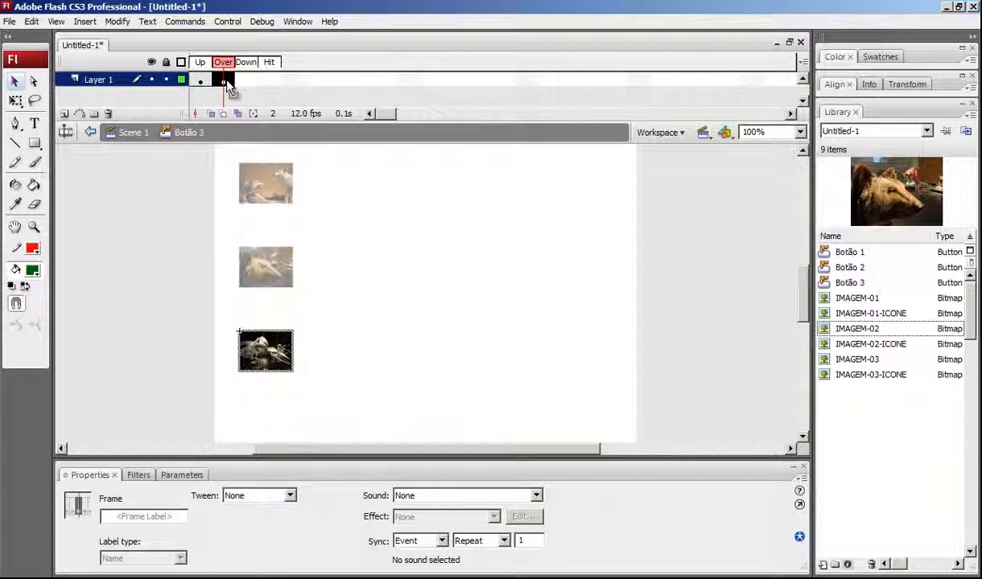
left_click(268, 80)
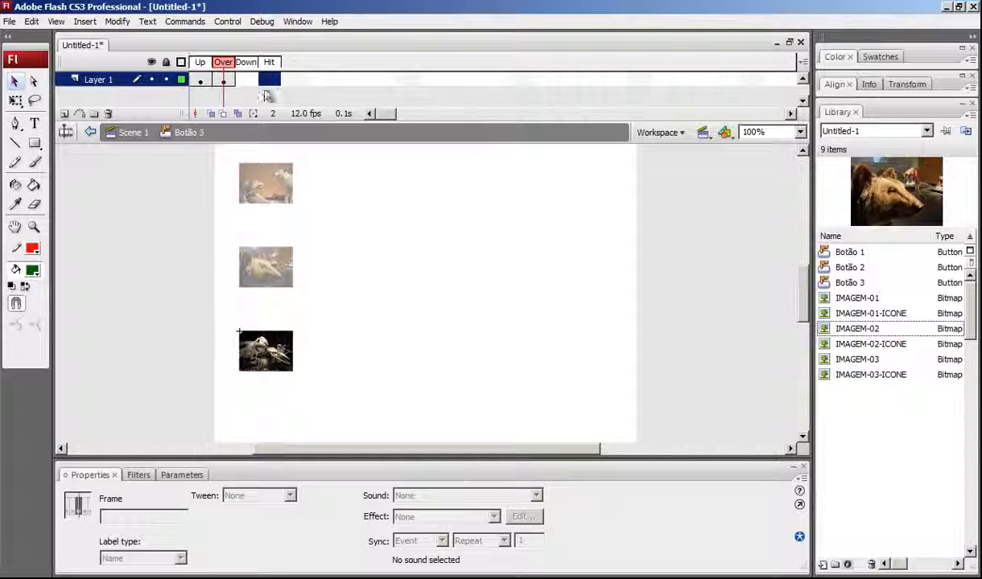
left_click(225, 81)
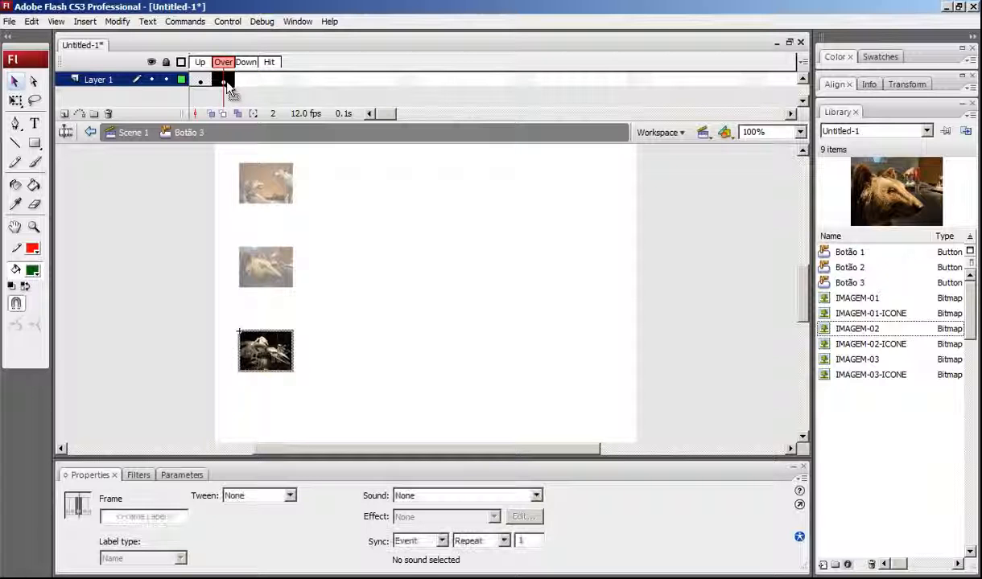
Insert keyframes in the Down and Hit frames of Botão 3
left_click(247, 82)
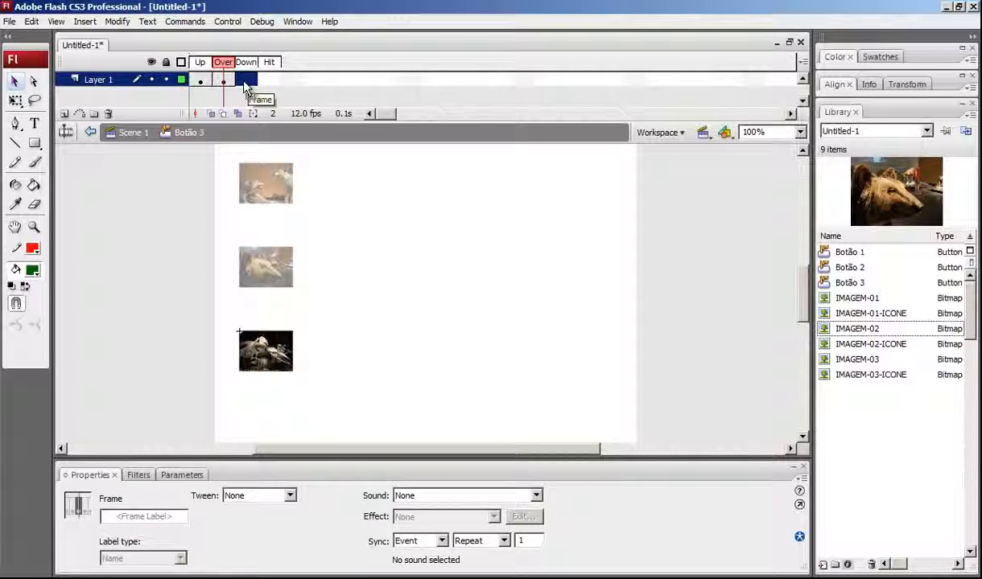
key("F6")
left_click(269, 82)
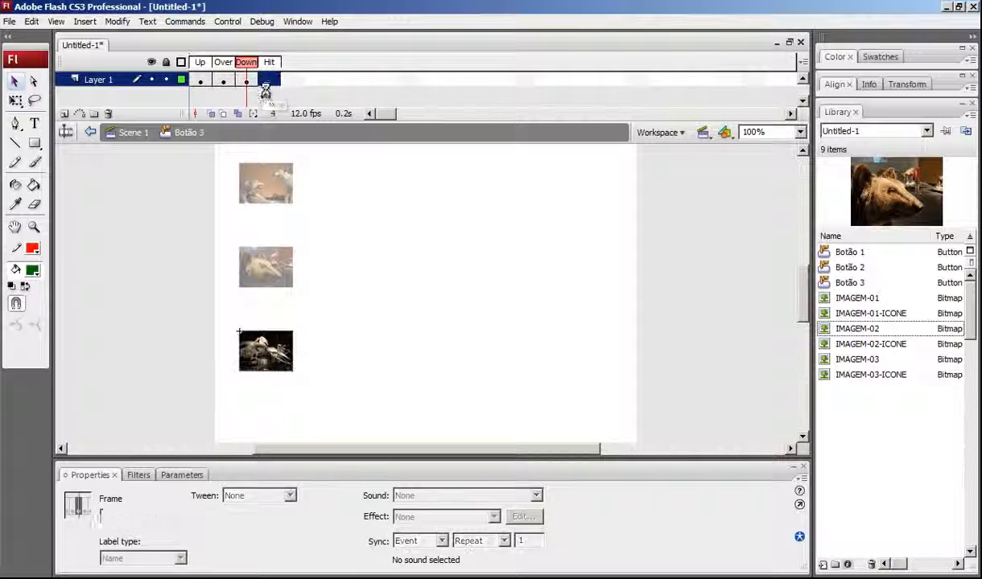
key("F6")
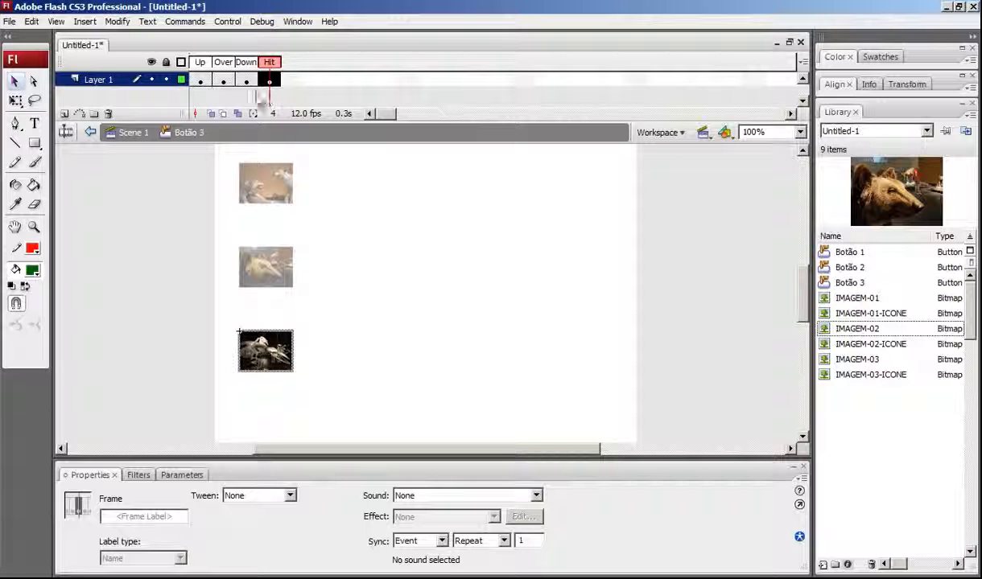
Place the large IMAGEM-03 photo beside the icons in Botão 3's Over frame and paste a copy in place in the Down frame
left_click(224, 80)
left_click(823, 362)
left_click_drag(824, 364, 464, 288)
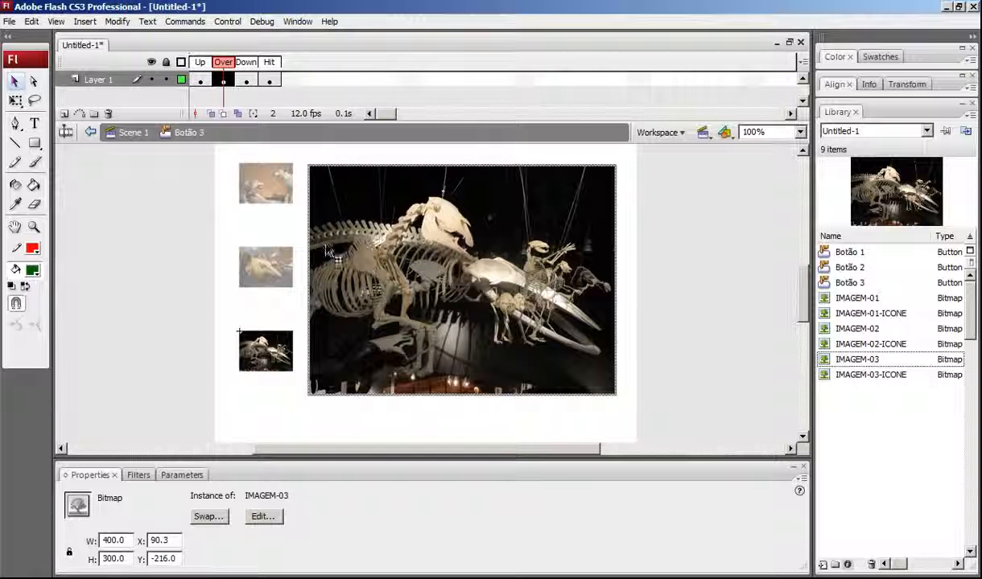
left_click(246, 81)
key("ctrl+shift+v")
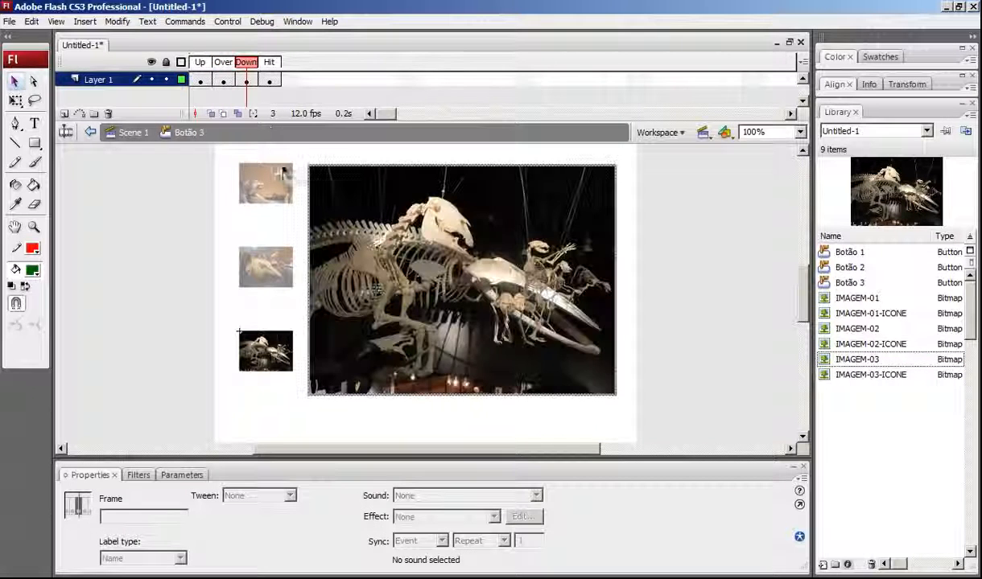
Add the static text "Legenda" below the skeleton photo, toward its right side, in Botão 3's Down frame
left_click(34, 123)
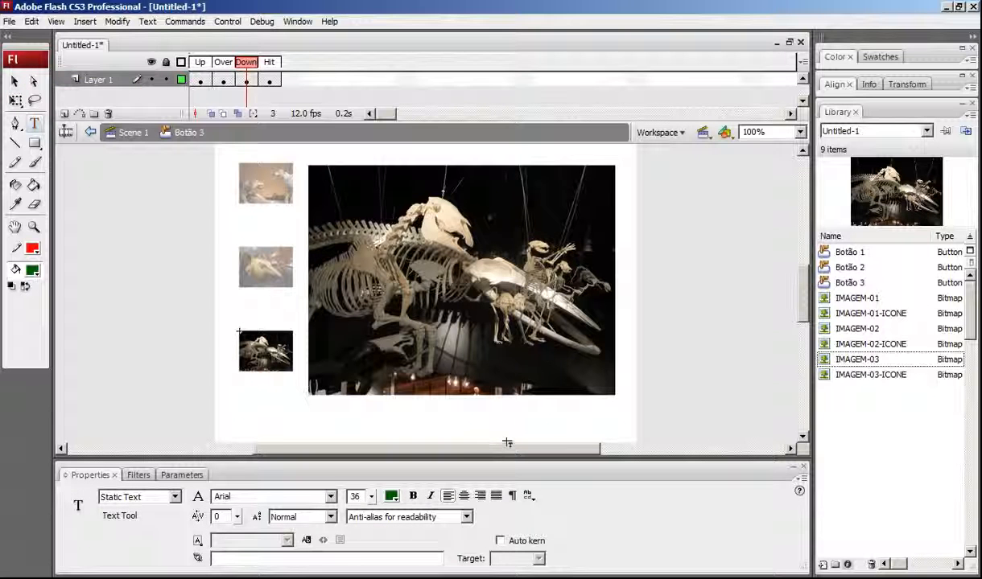
left_click(484, 432)
type("Legenda")
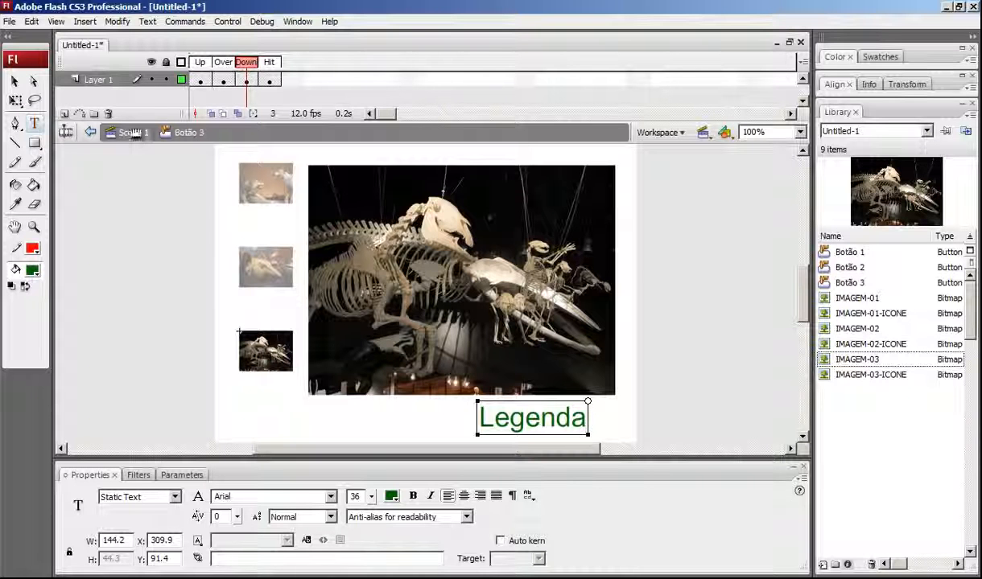
left_click(14, 81)
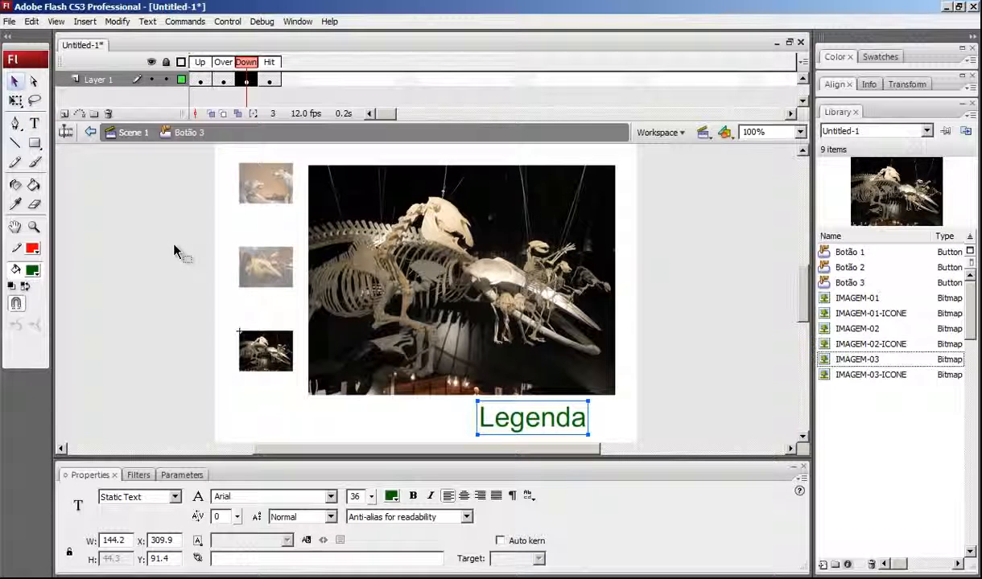
Test the rollover photos and Down-state captions of all three icon buttons in the movie preview
key("ctrl+Return")
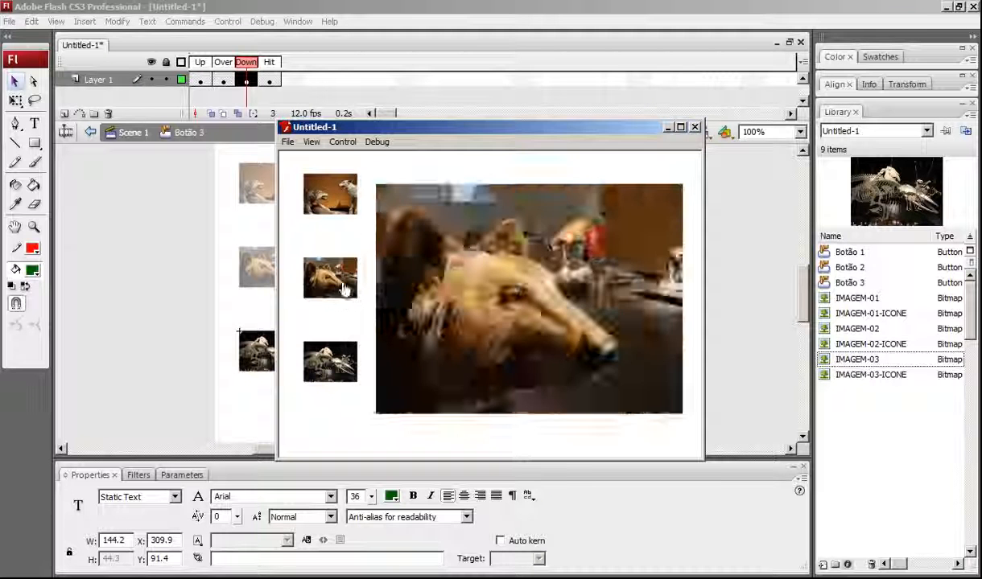
left_click(342, 201)
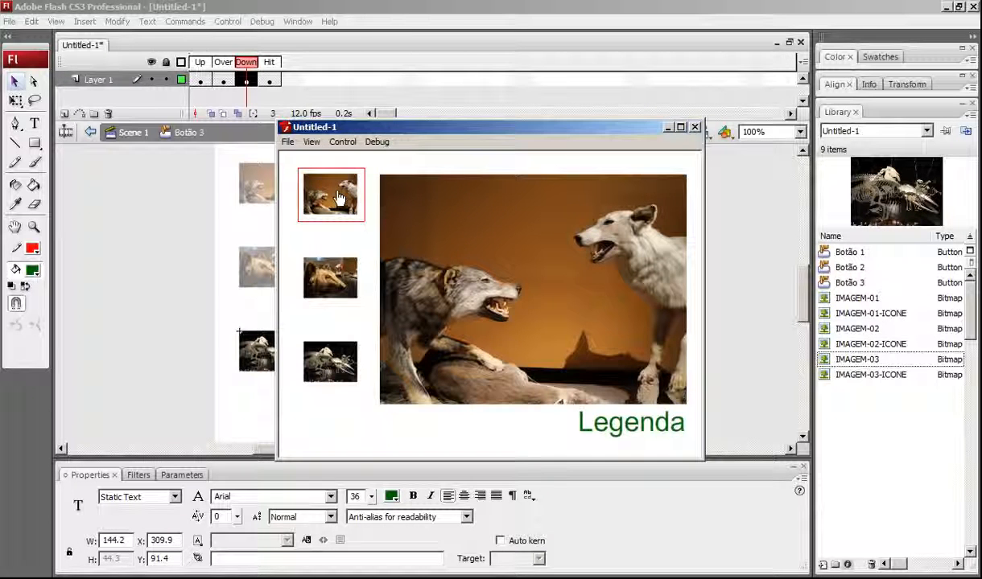
left_click(335, 282)
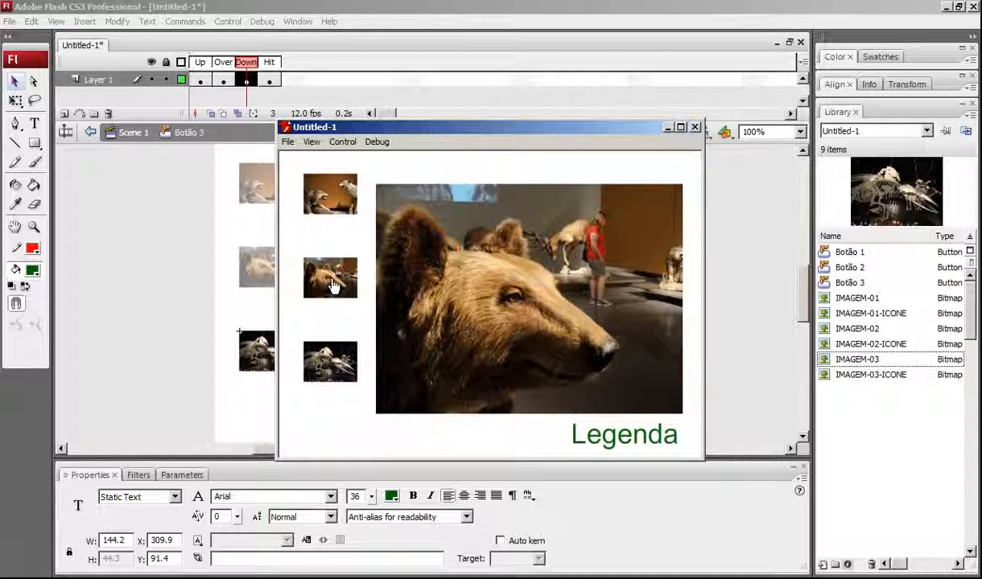
left_click(330, 362)
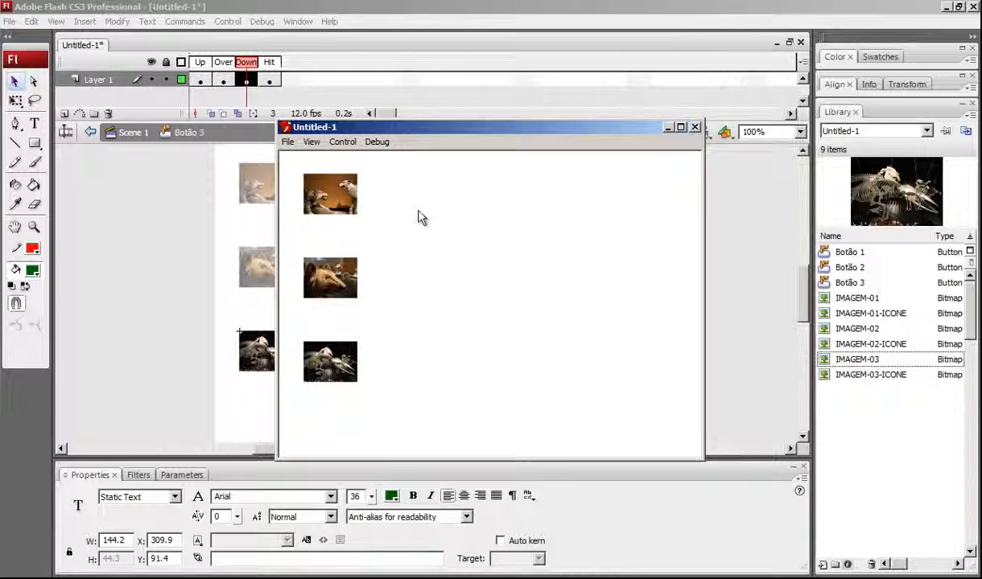
mouse_move(362, 195)
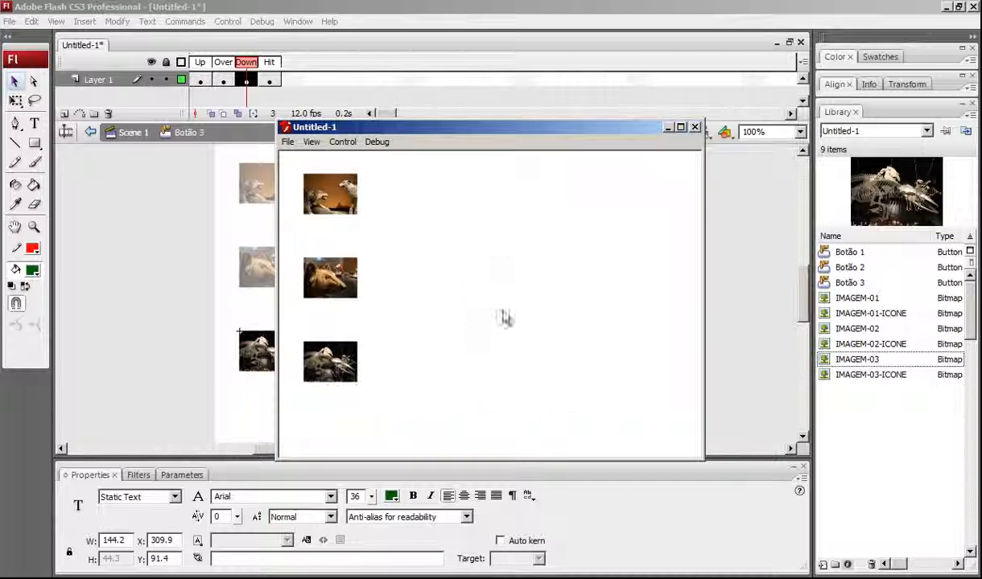
mouse_move(344, 277)
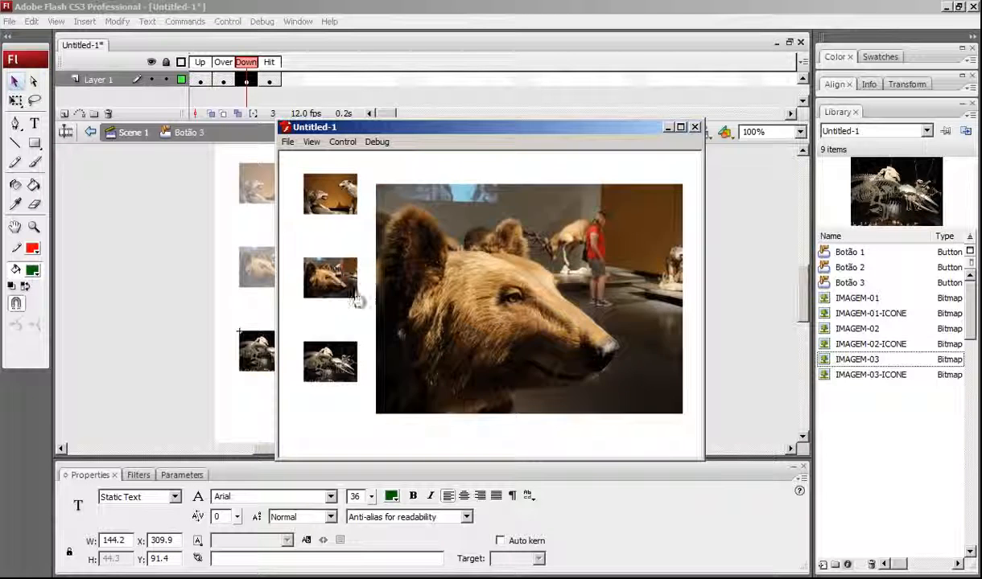